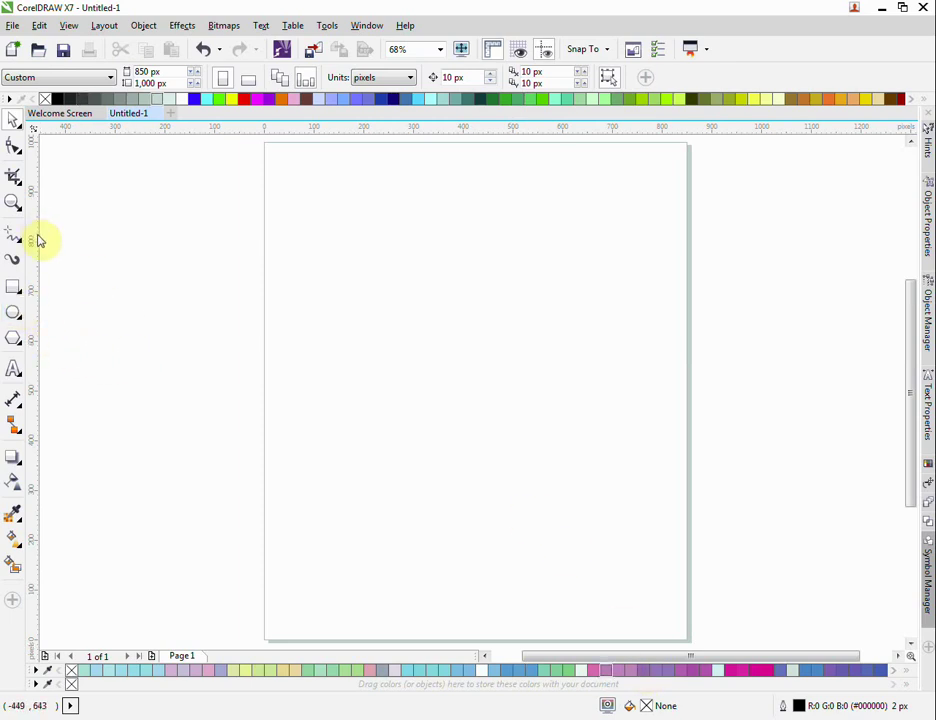
# - Place vertical guidelines at about 812 px and 632 px on the right part of the page
pyautogui.moveTo(620, 272); pyautogui.dragTo(657, 272)
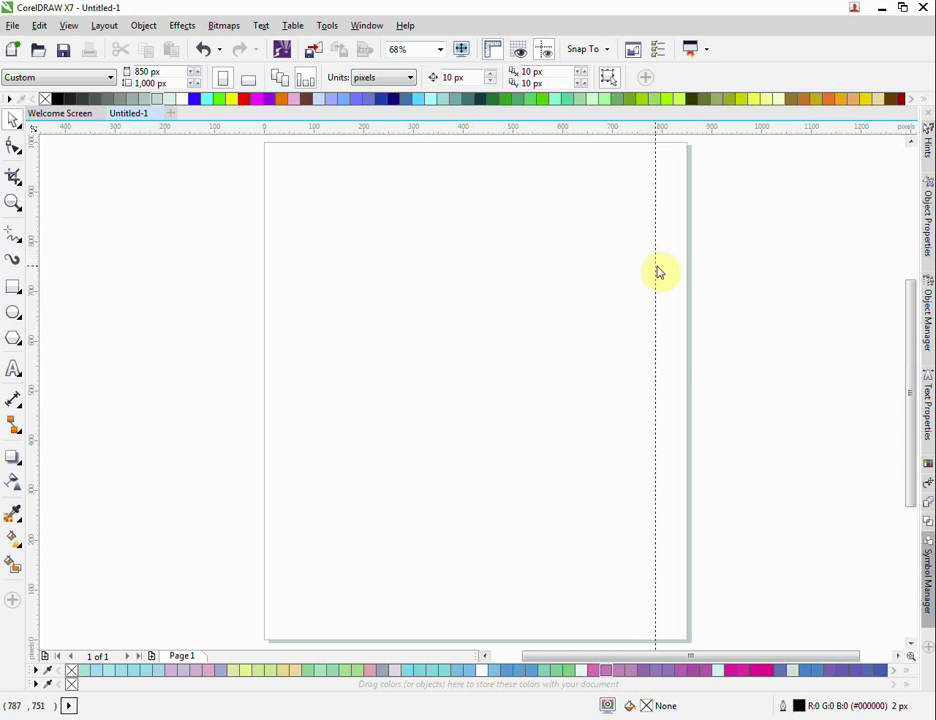
pyautogui.moveTo(657, 272); pyautogui.dragTo(668, 272)
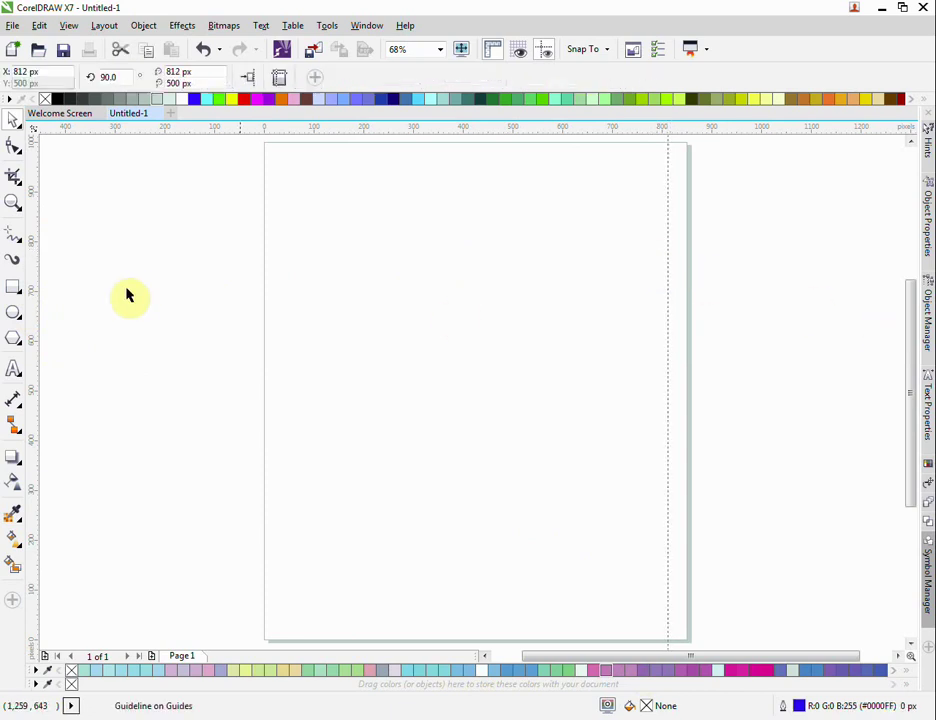
pyautogui.moveTo(36, 285)
pyautogui.mouseDown()
pyautogui.moveTo(581, 283)
pyautogui.moveTo(578, 276)
pyautogui.mouseUp()
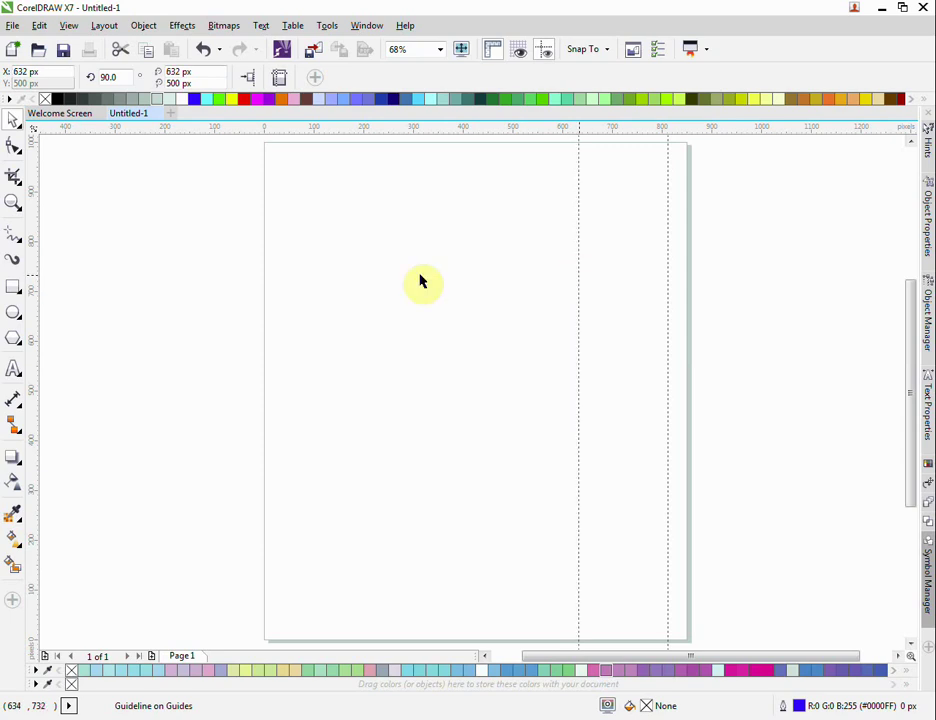
# - Create a page-sized 850 × 1,000 px rectangle with a 2 px outline
pyautogui.doubleClick(12, 291)
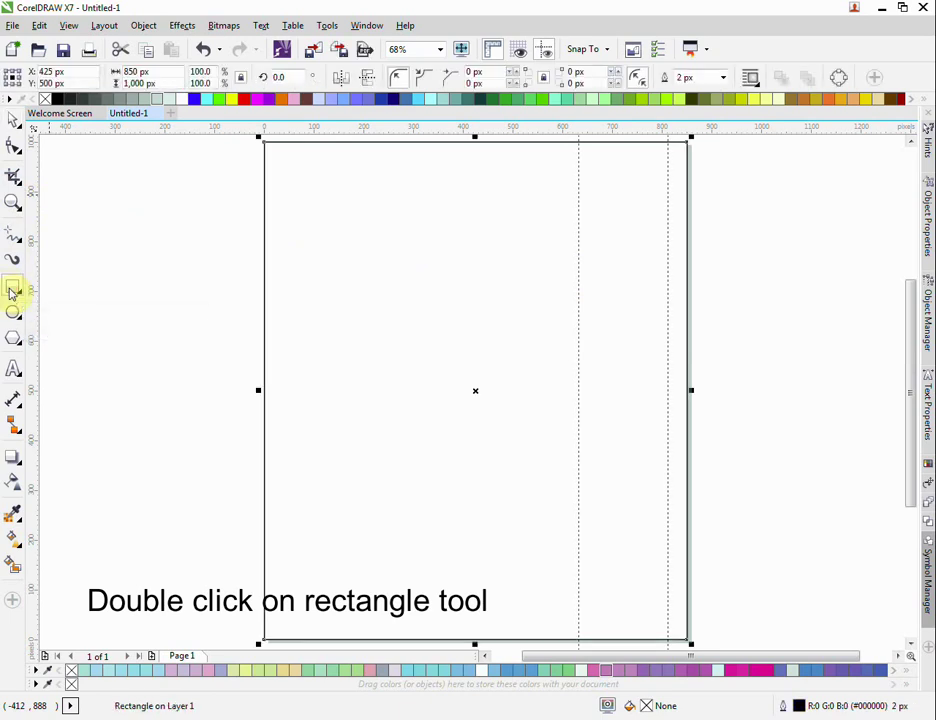
pyautogui.click(21, 188)
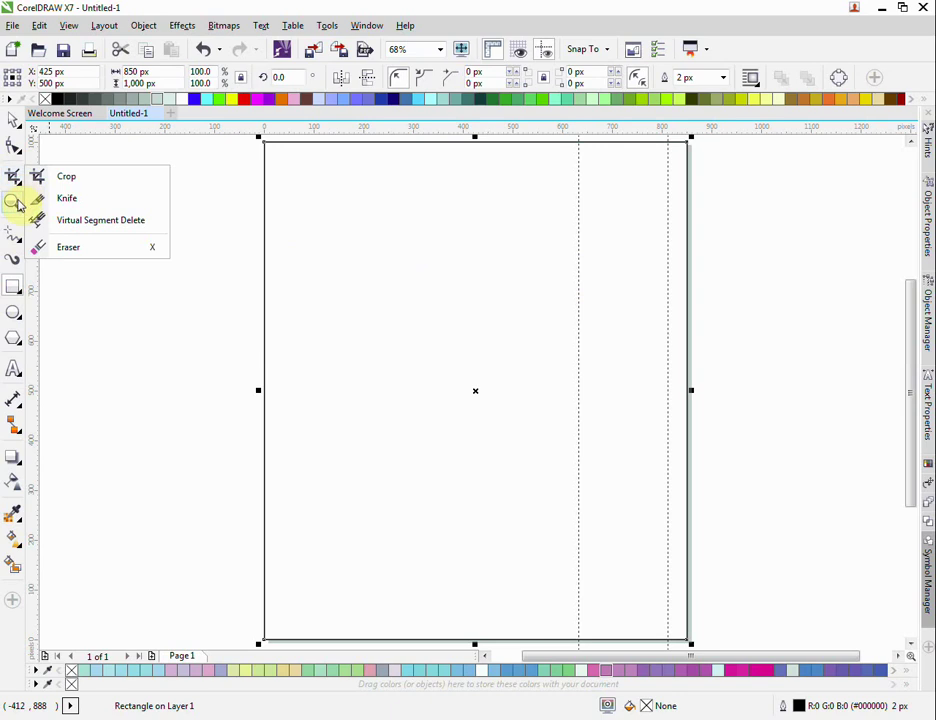
pyautogui.click(19, 208)
pyautogui.click(17, 238)
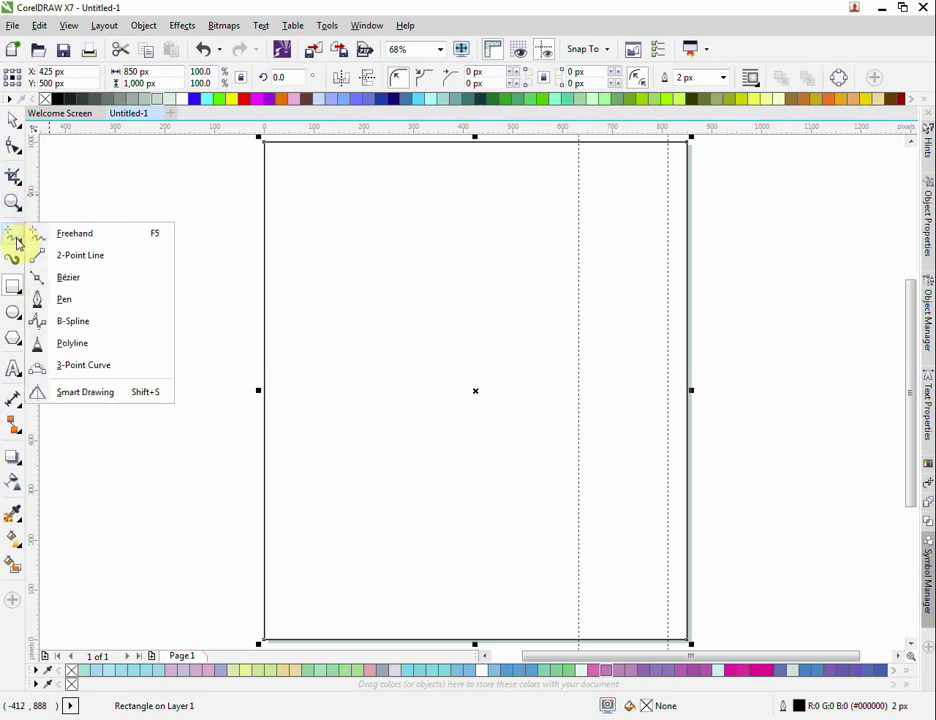
# - Draw a bent line down the 812 px guide from the page top, angling left to the 632 px guide
pyautogui.click(66, 300)
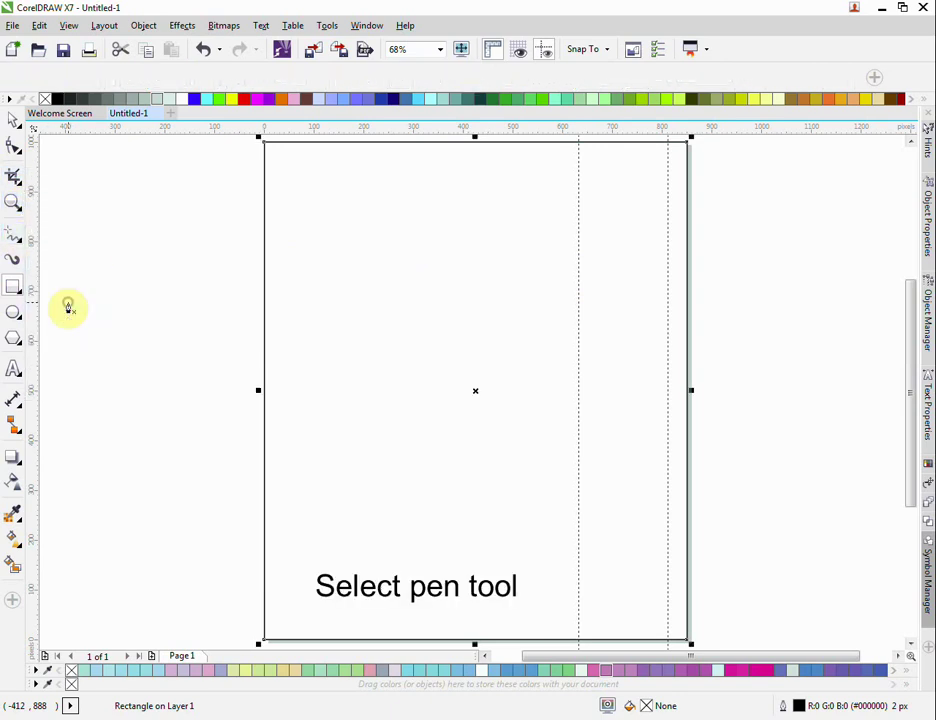
pyautogui.click(669, 145)
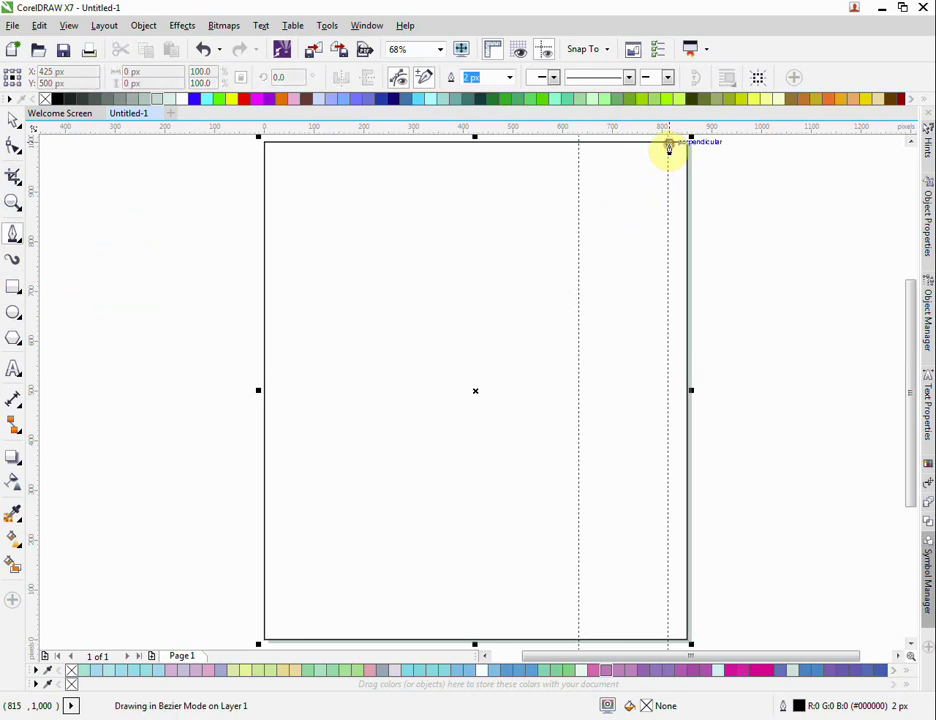
pyautogui.click(668, 297)
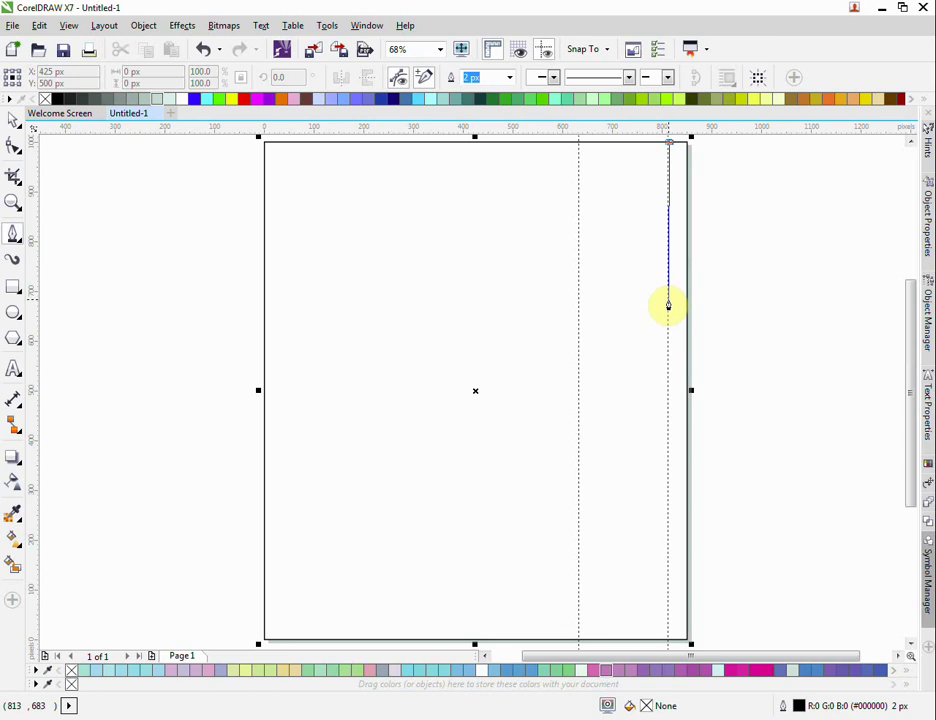
pyautogui.click(668, 304)
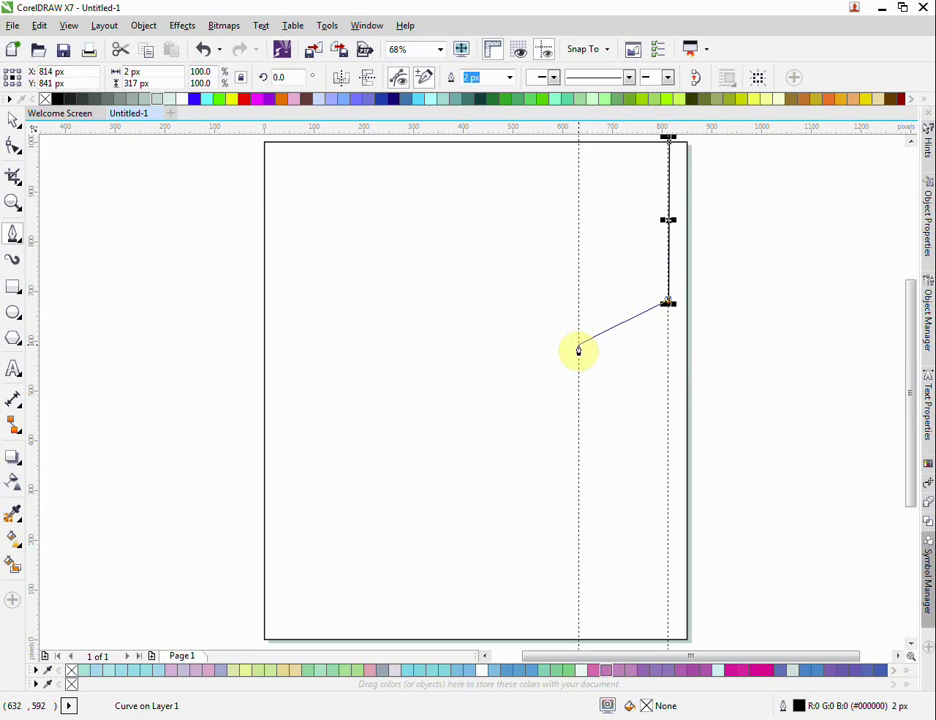
pyautogui.click(578, 350)
pyautogui.press('Return')
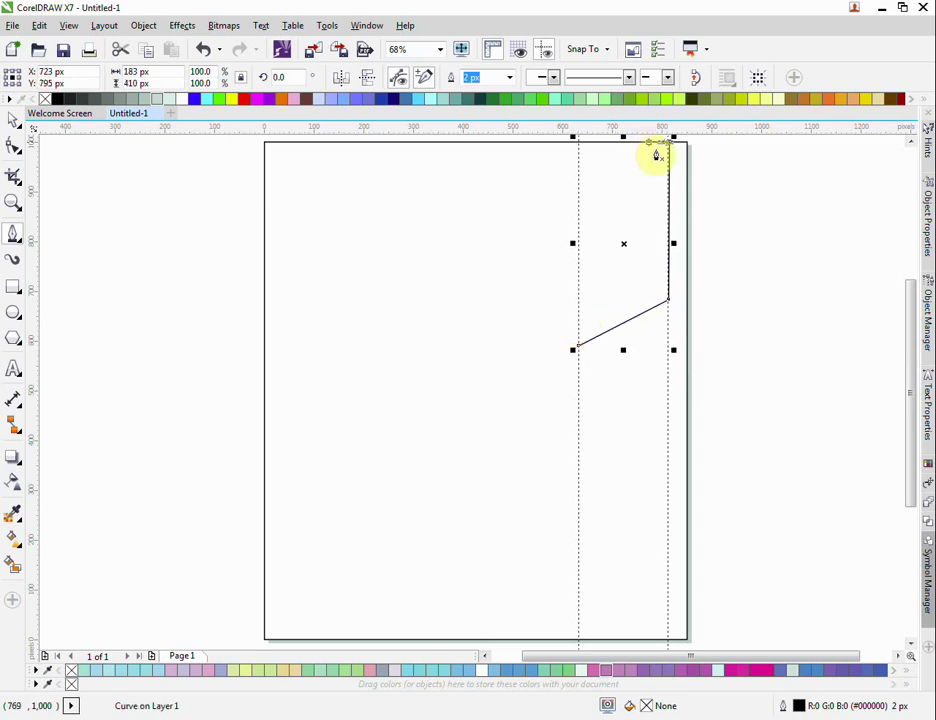
# - Drop a copy of the bent line slightly up and left, forming a parallel double line
pyautogui.click(13, 120)
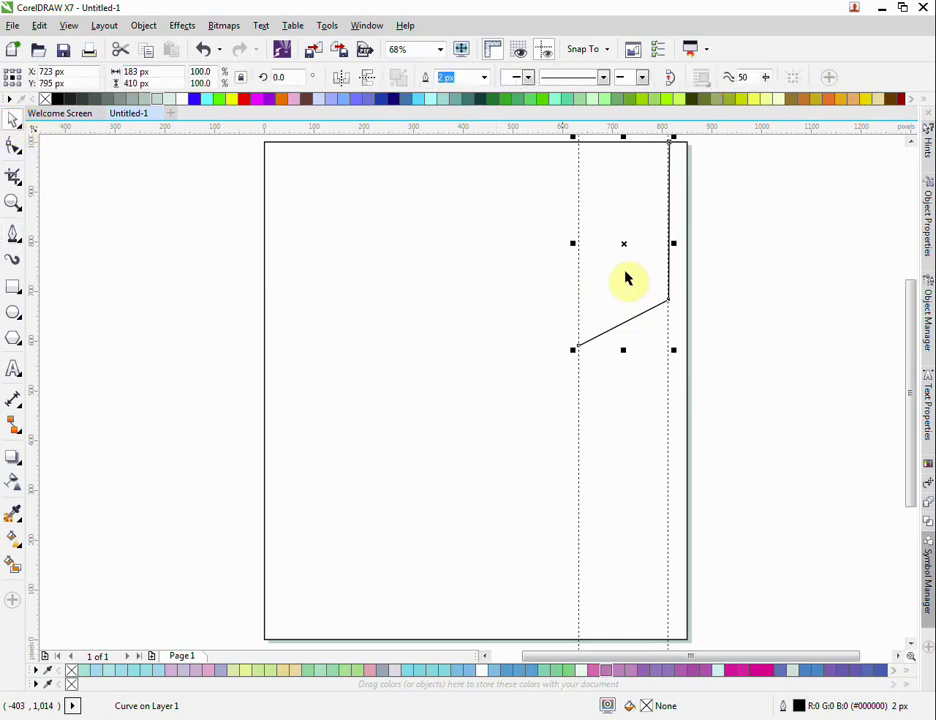
pyautogui.moveTo(624, 245); pyautogui.dragTo(605, 233)
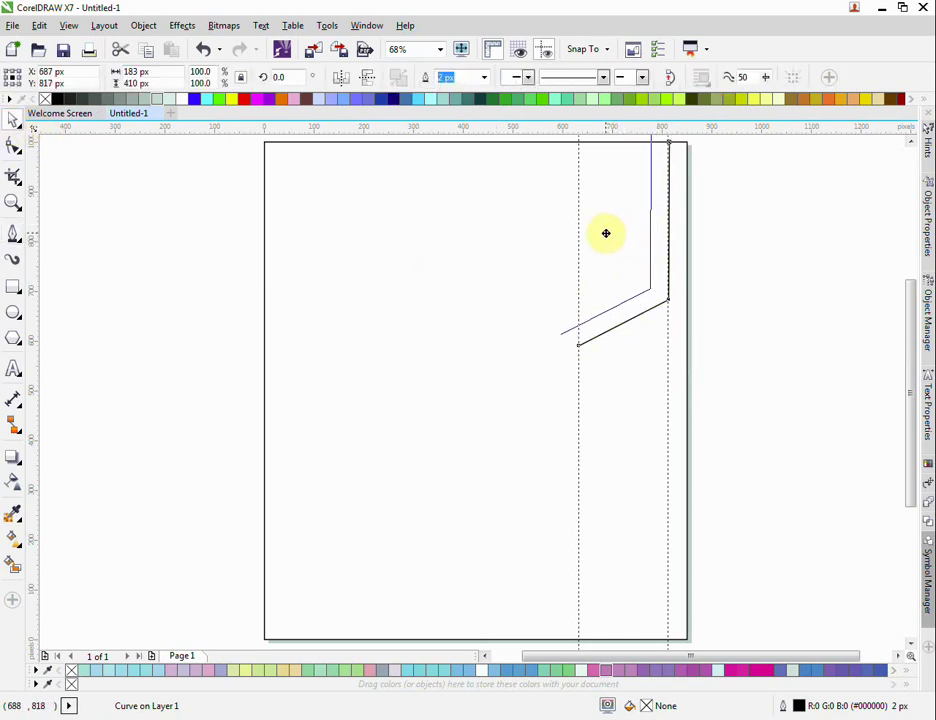
pyautogui.moveTo(605, 233); pyautogui.dragTo(608, 235)
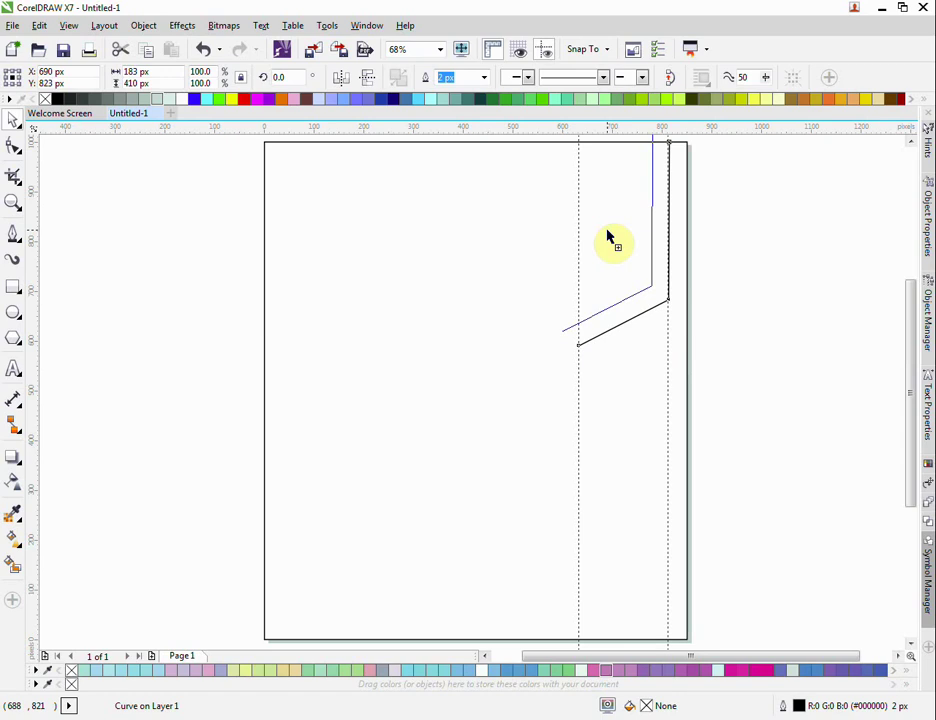
pyautogui.moveTo(608, 235); pyautogui.dragTo(622, 242)
pyautogui.rightClick(623, 242)
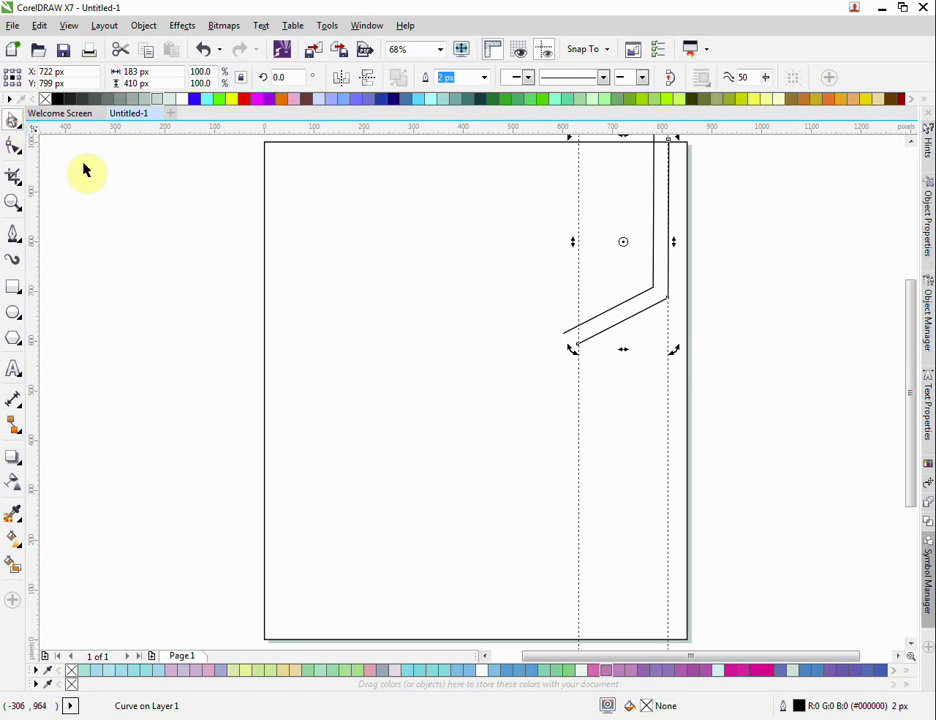
pyautogui.click(117, 190)
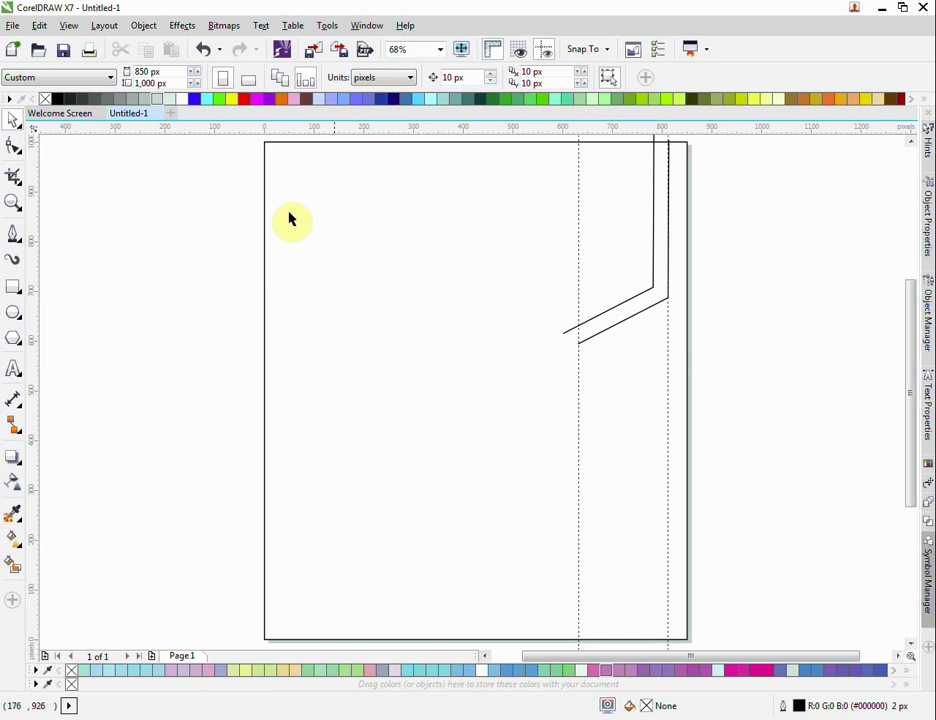
# - Move a guideline to 601 px and draw a 37 px line joining the double line's left ends
pyautogui.click(579, 266)
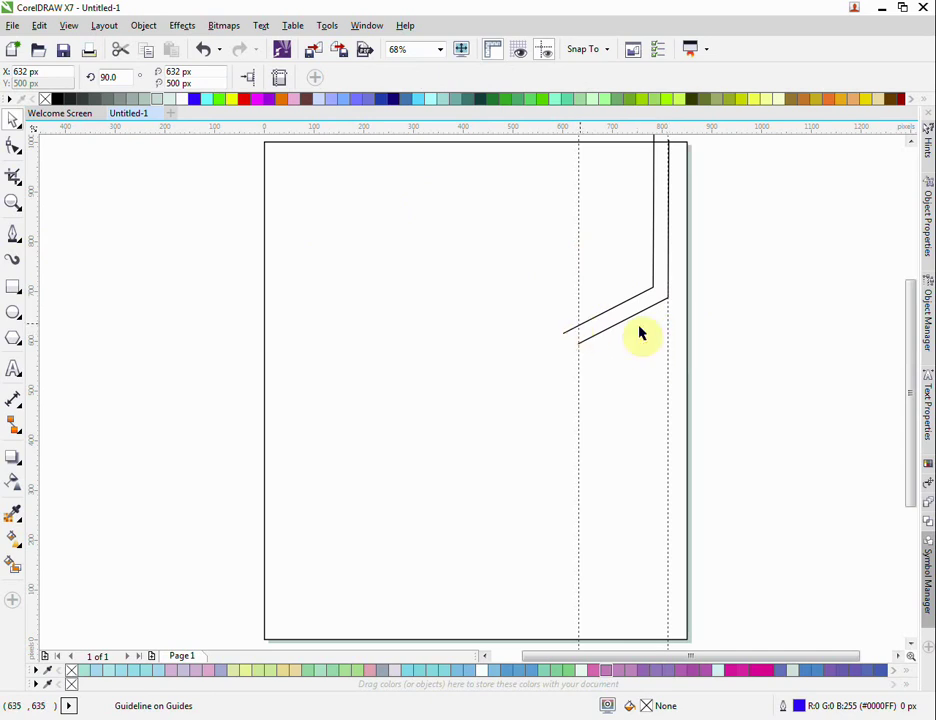
pyautogui.moveTo(668, 330); pyautogui.dragTo(564, 335)
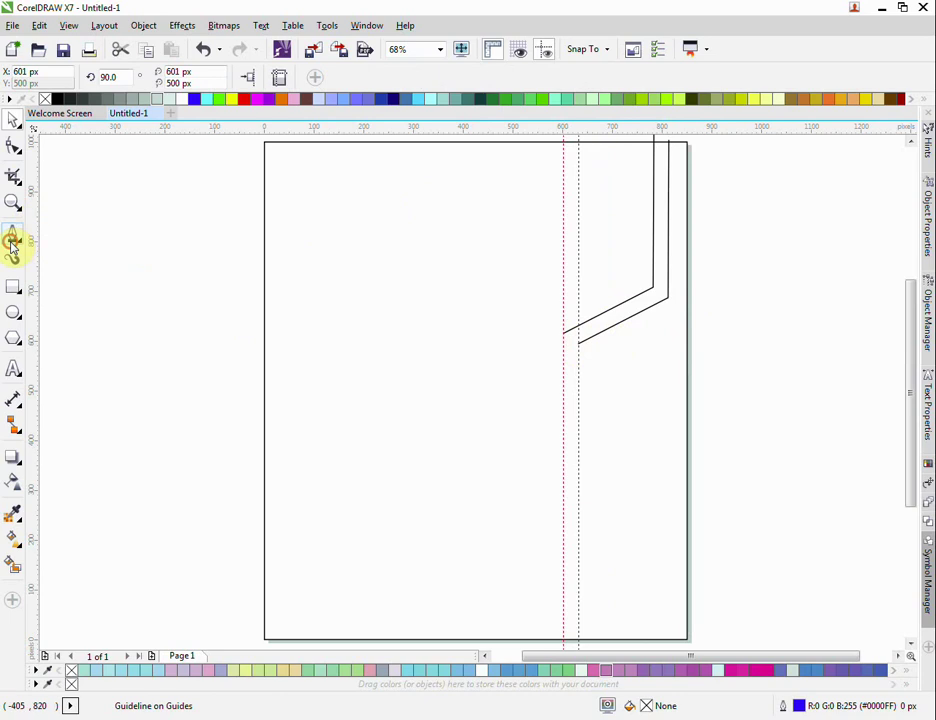
pyautogui.click(13, 234)
pyautogui.click(579, 343)
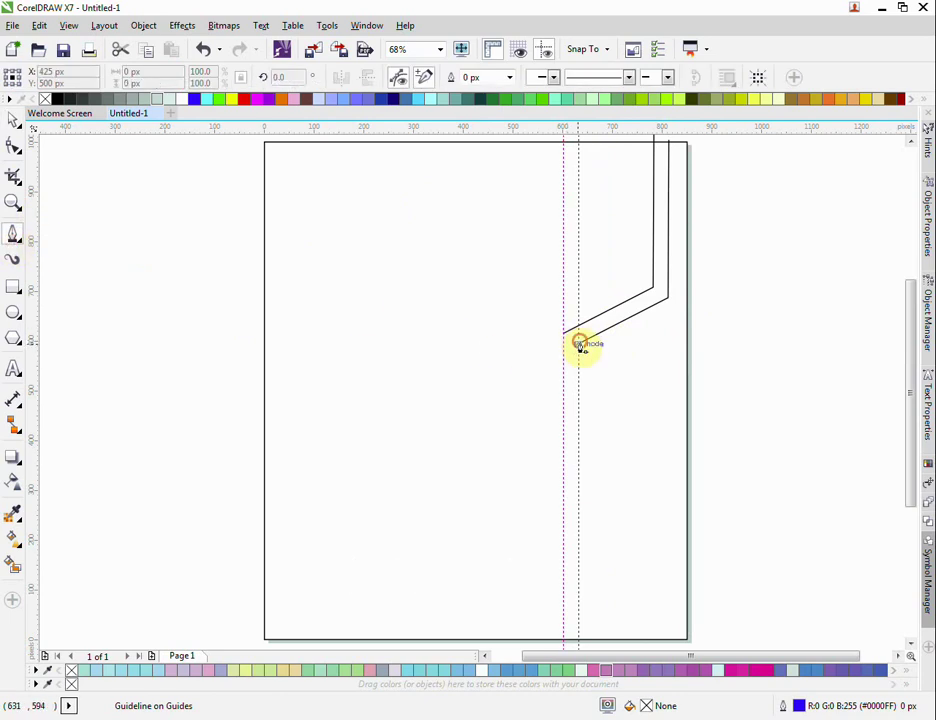
pyautogui.click(578, 328)
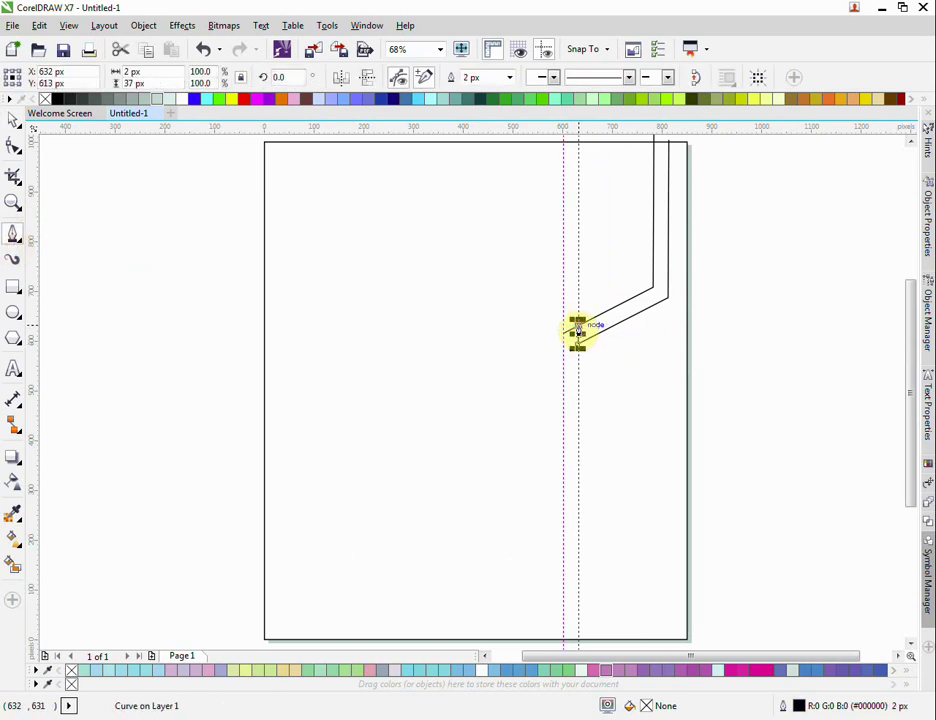
pyautogui.click(58, 186)
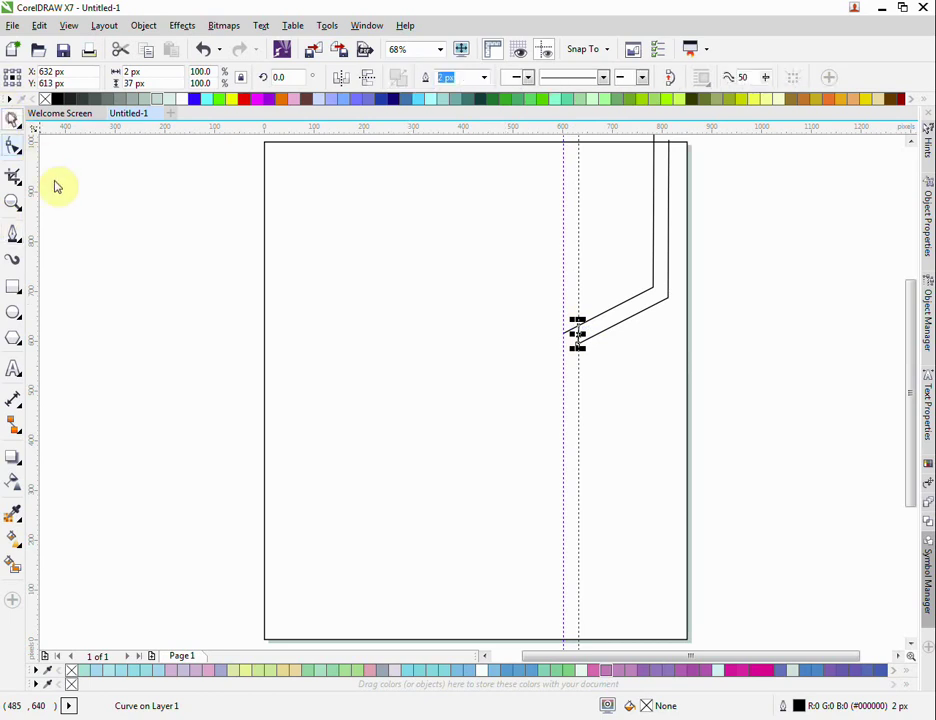
# - Nudge the page border rectangle and reposition vertical guides to about 781, 629 and 595 px
pyautogui.click(19, 235)
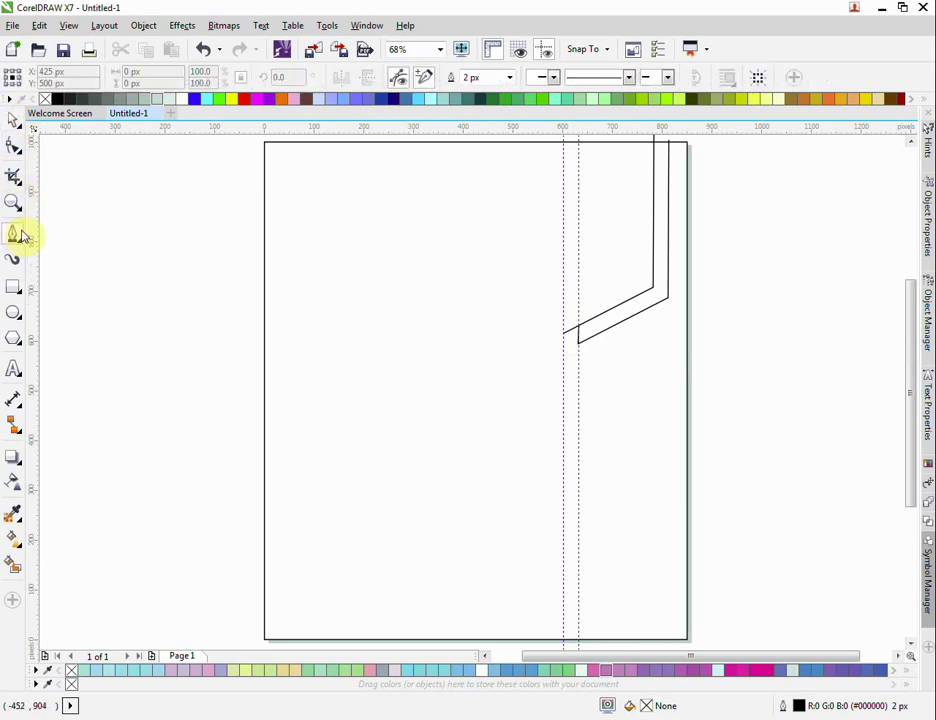
pyautogui.click(13, 121)
pyautogui.moveTo(579, 374); pyautogui.dragTo(583, 373)
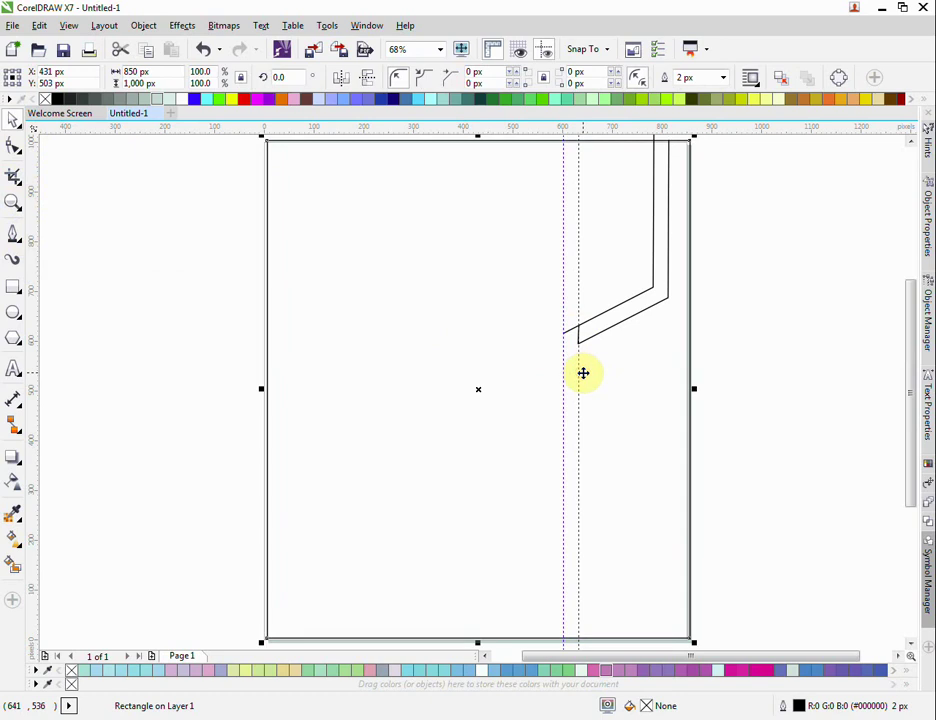
pyautogui.moveTo(587, 376); pyautogui.dragTo(652, 361)
pyautogui.click(580, 376)
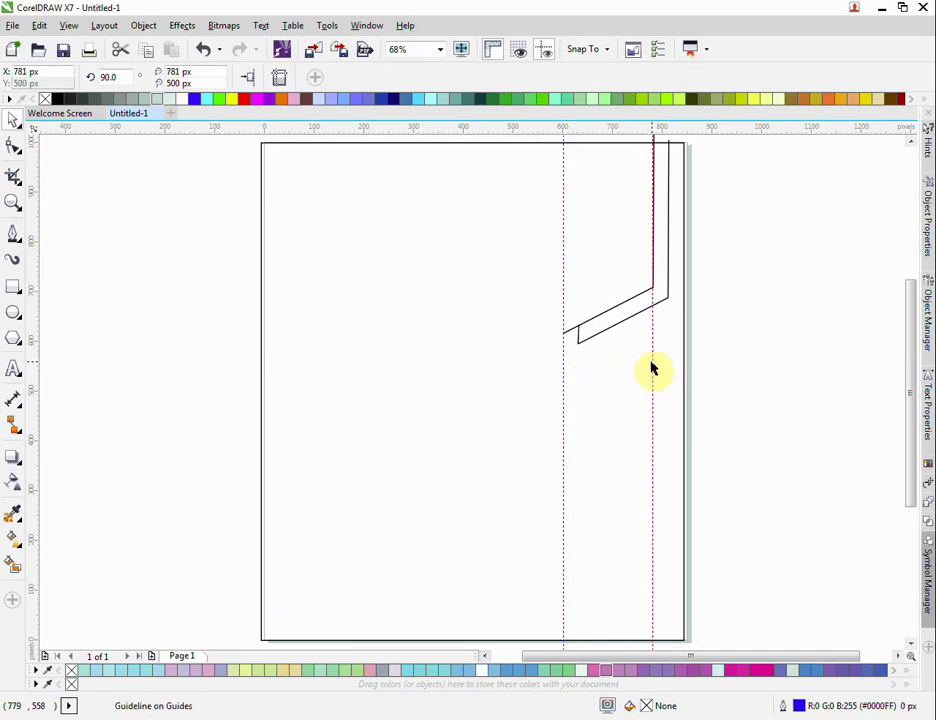
pyautogui.moveTo(565, 354); pyautogui.dragTo(577, 354)
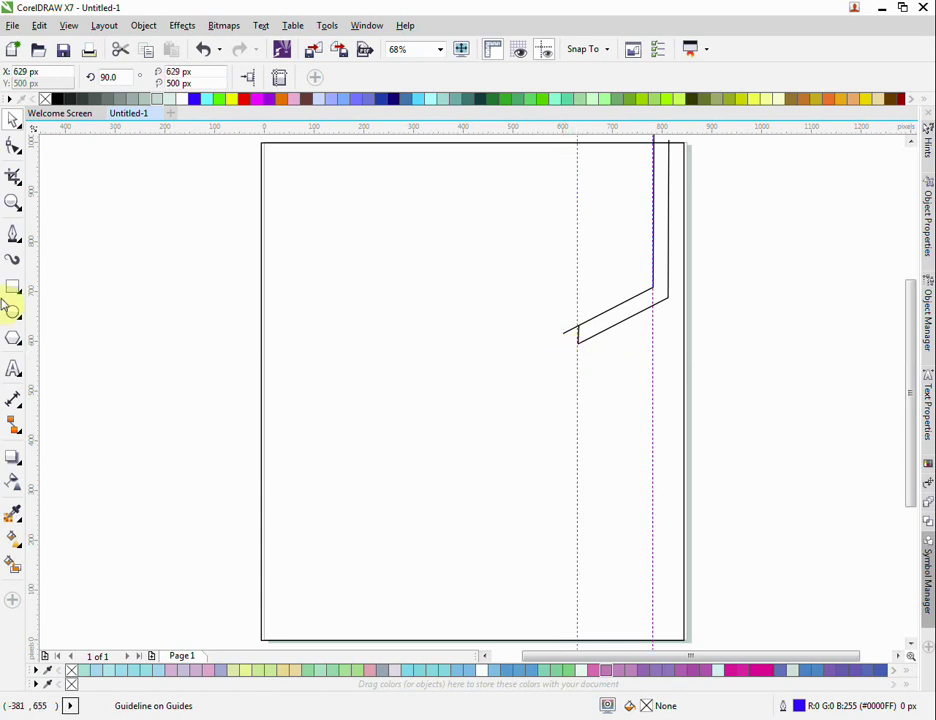
pyautogui.moveTo(34, 304)
pyautogui.mouseDown()
pyautogui.moveTo(540, 335)
pyautogui.moveTo(560, 326)
pyautogui.mouseUp()
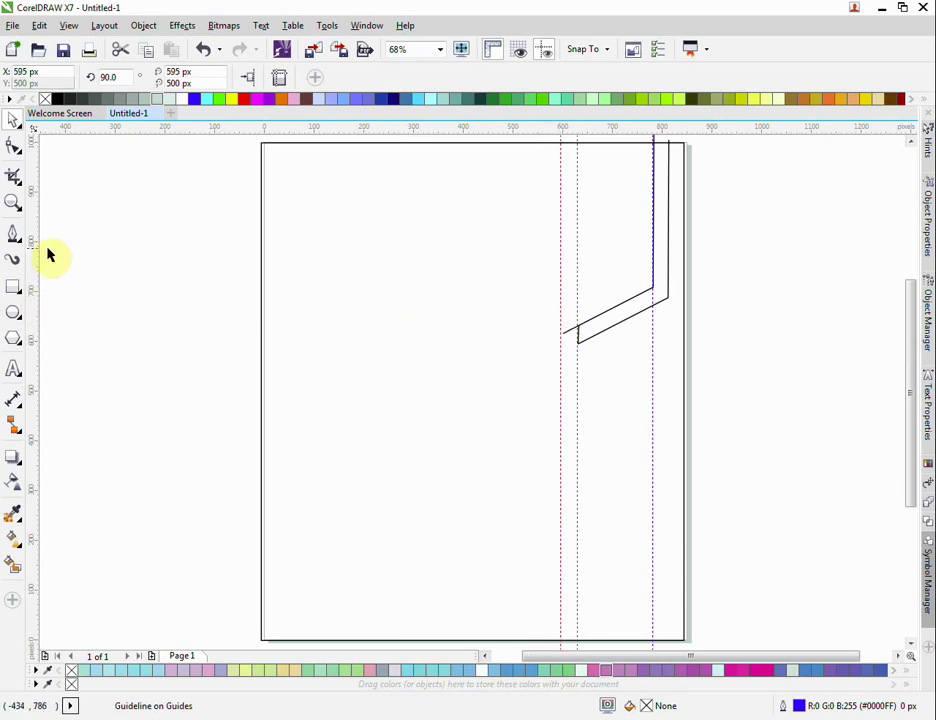
# - Draw a vertical line from the band's lower end down to the page bottom
pyautogui.click(13, 233)
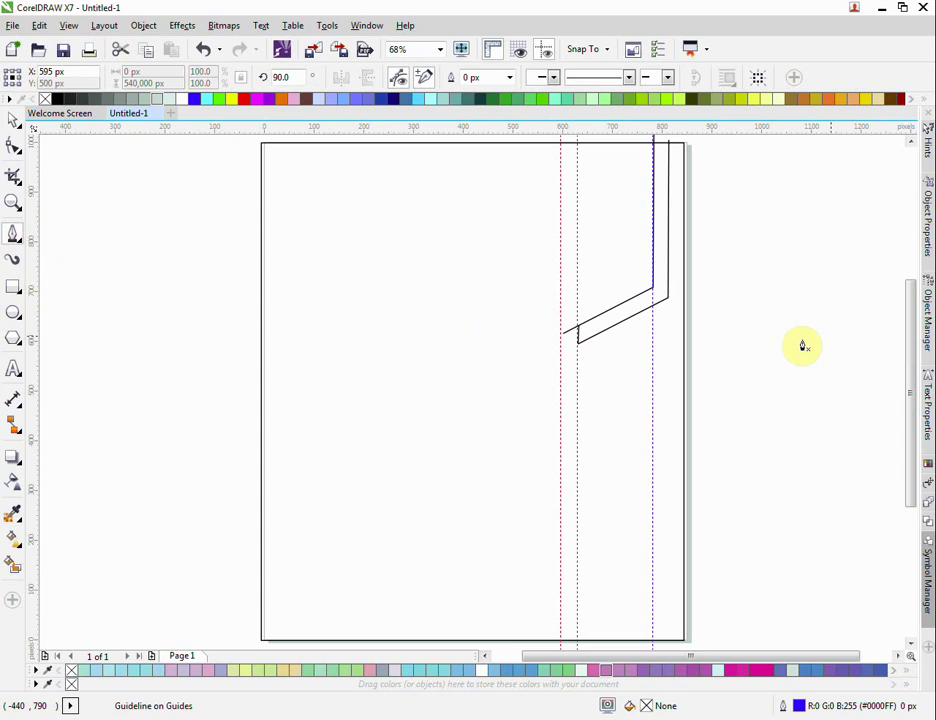
pyautogui.click(653, 307)
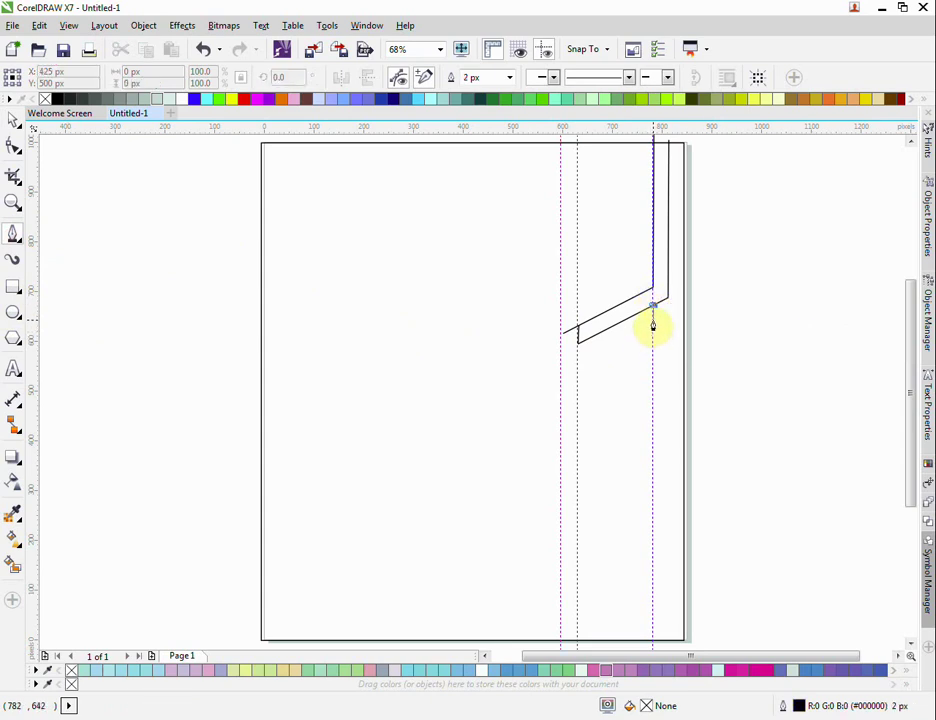
pyautogui.click(652, 325)
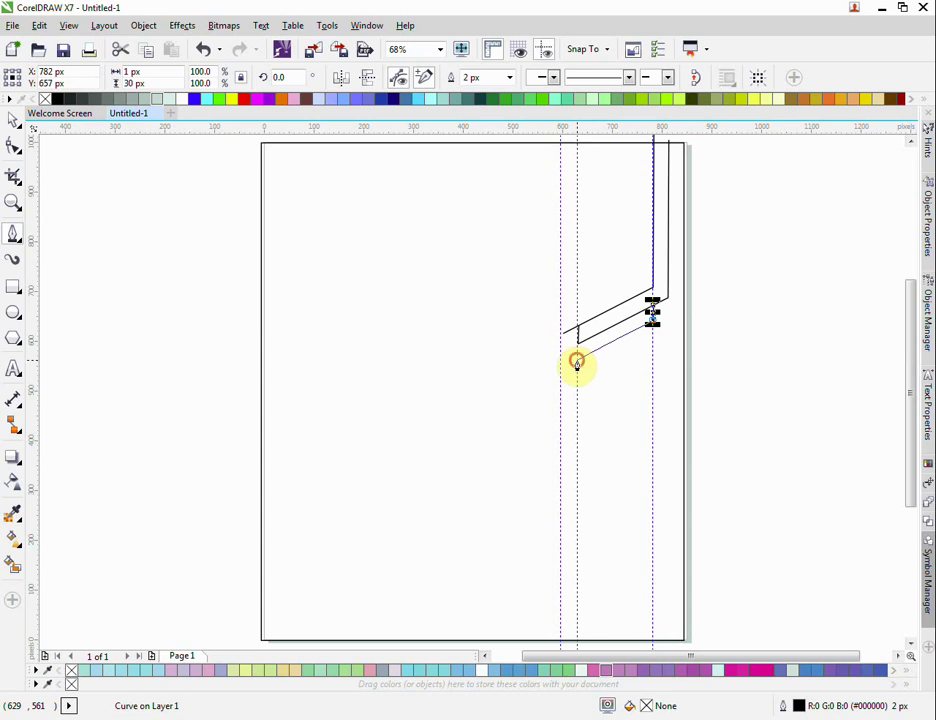
pyautogui.click(577, 361)
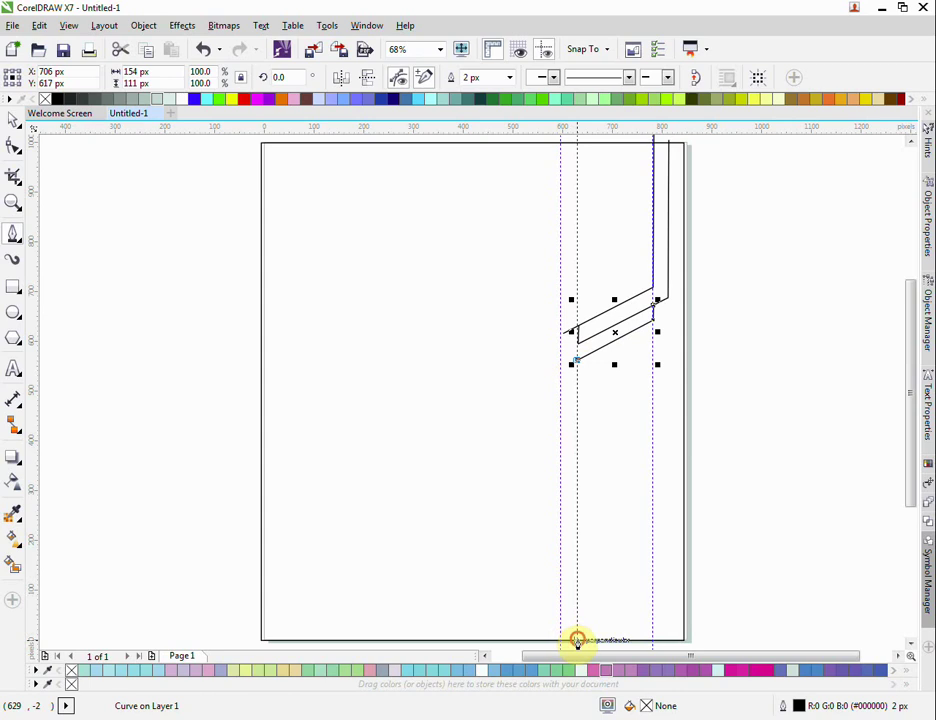
pyautogui.click(577, 641)
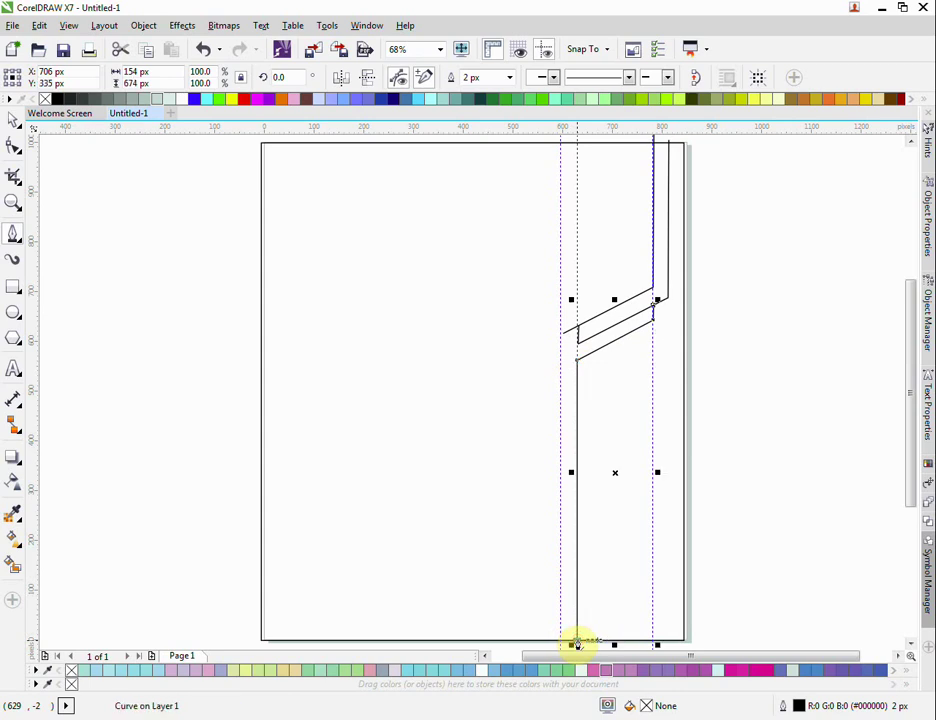
pyautogui.click(577, 347)
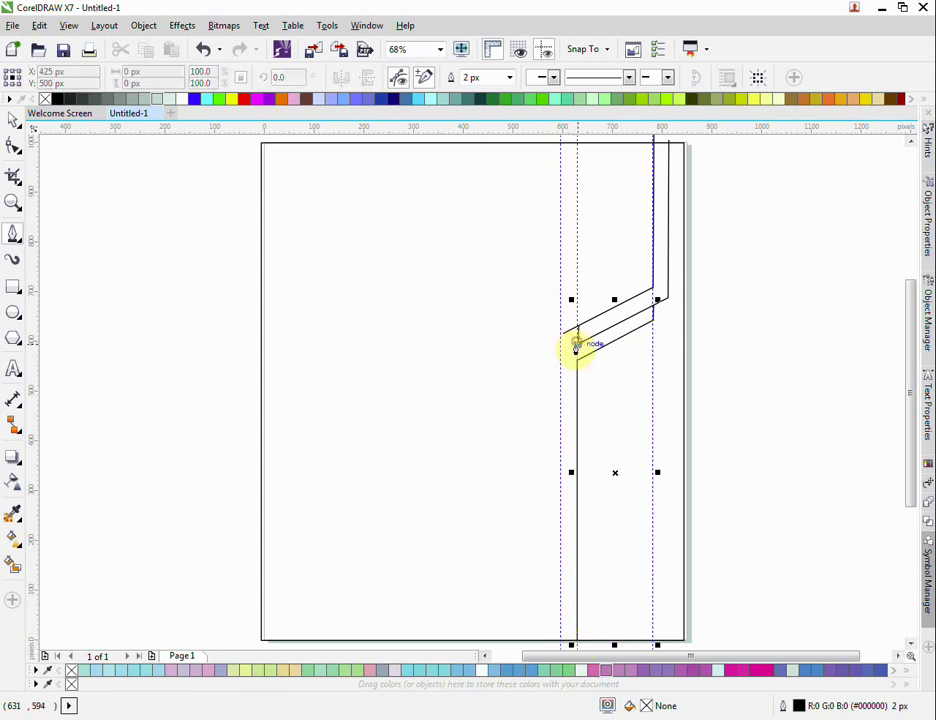
# - Draw a second parallel line from the band's left corner down to the page bottom
pyautogui.click(560, 360)
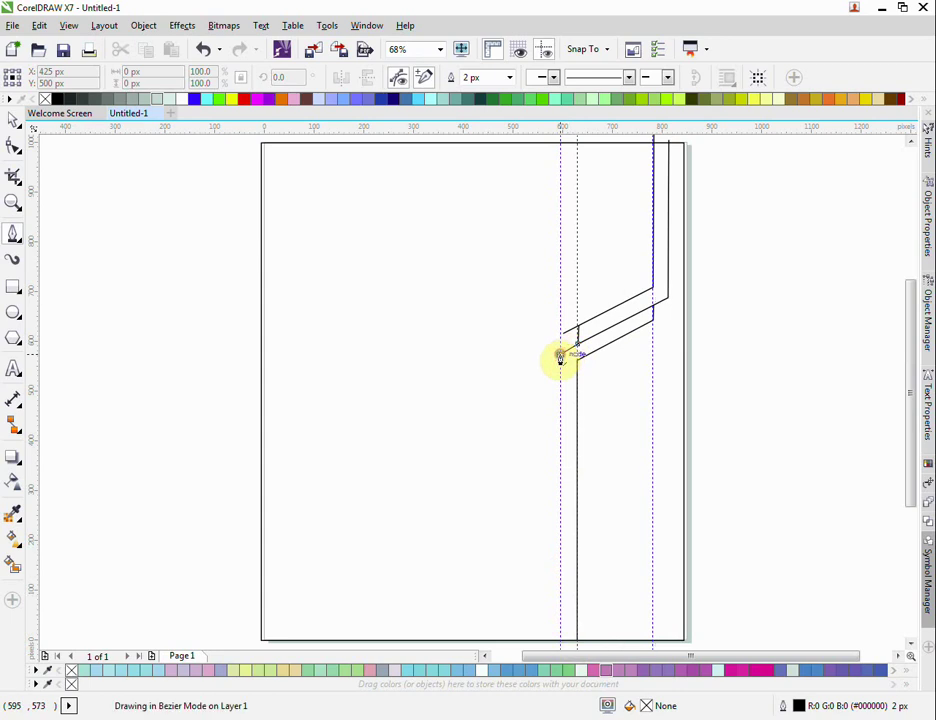
pyautogui.click(560, 640)
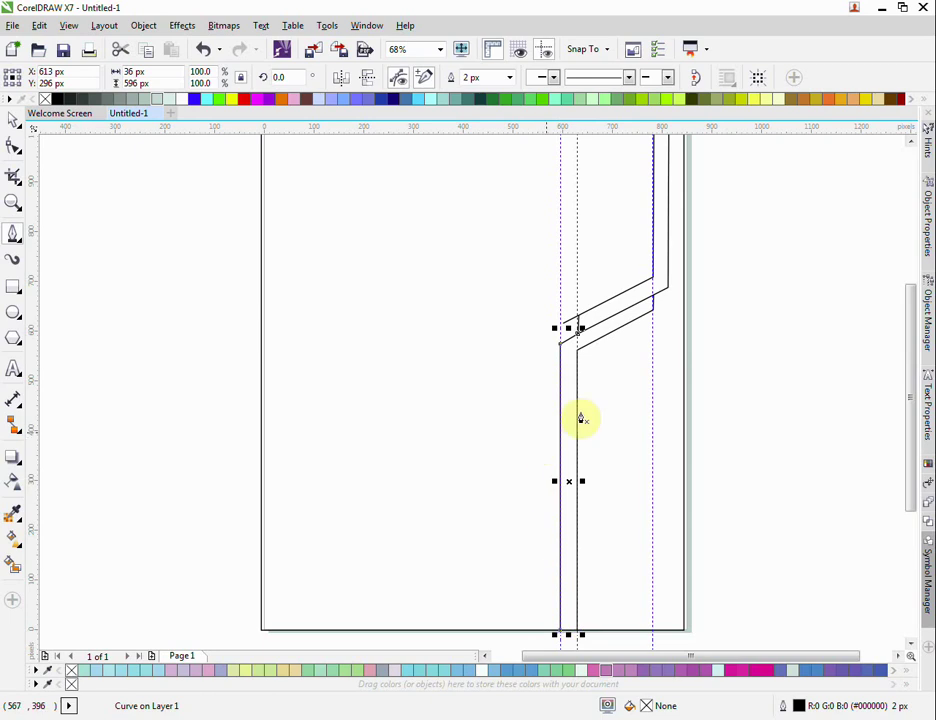
pyautogui.moveTo(910, 330); pyautogui.dragTo(916, 325)
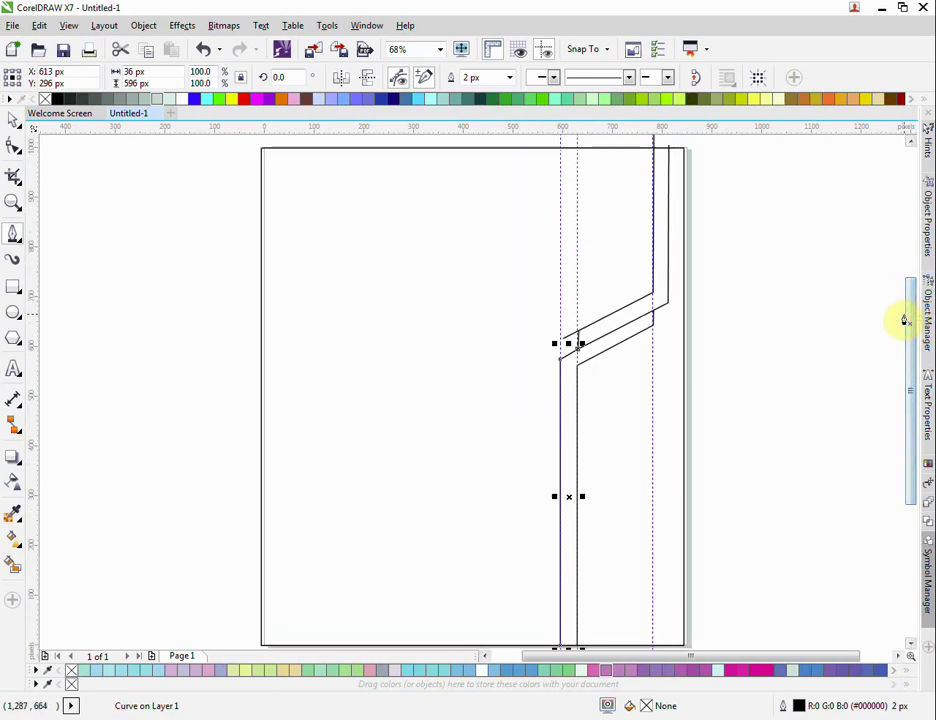
pyautogui.click(11, 125)
pyautogui.click(561, 240)
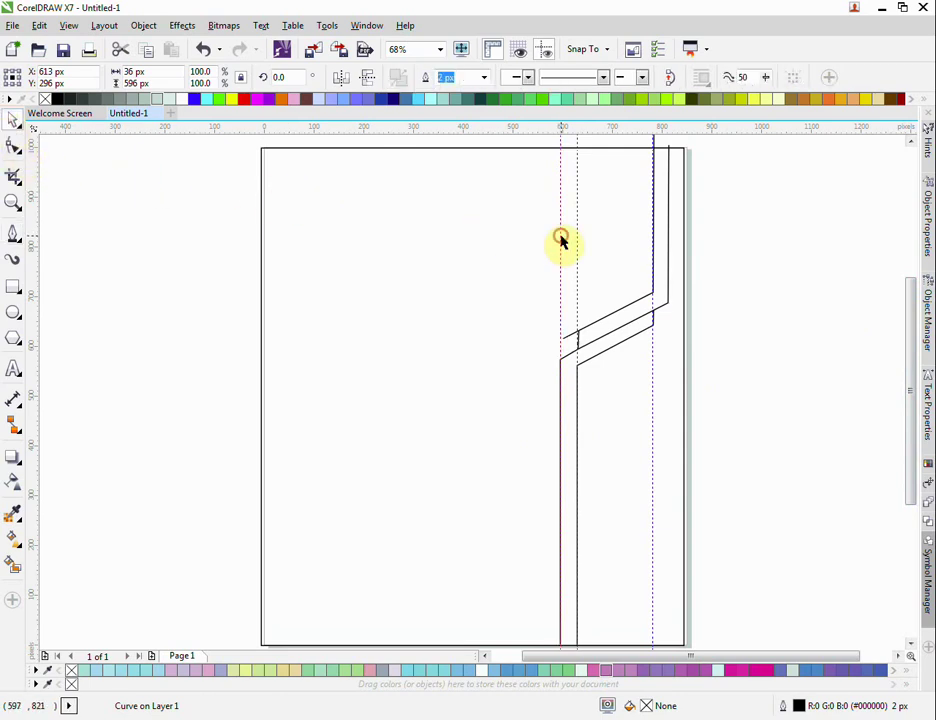
# - Delete the three vertical guidelines
pyautogui.press('Delete')
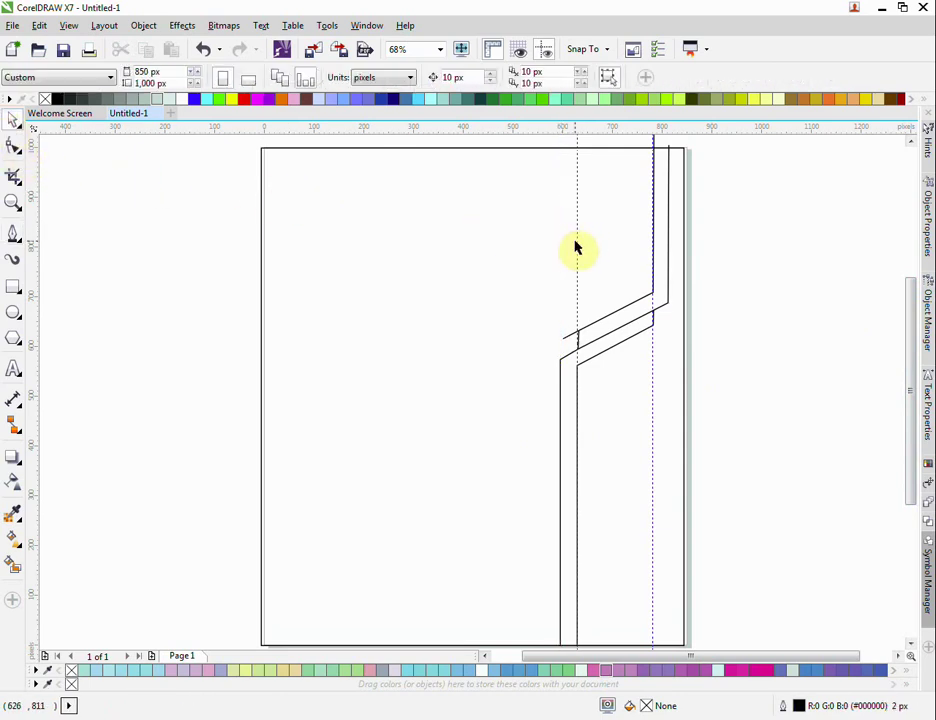
pyautogui.click(576, 240)
pyautogui.press('Delete')
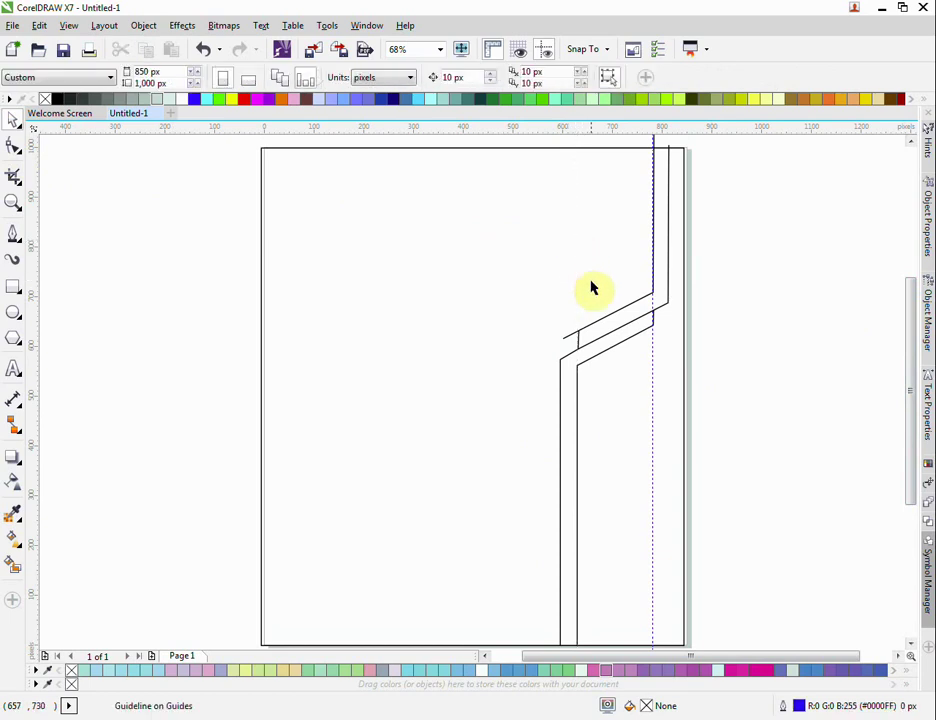
pyautogui.click(653, 366)
pyautogui.press('Delete')
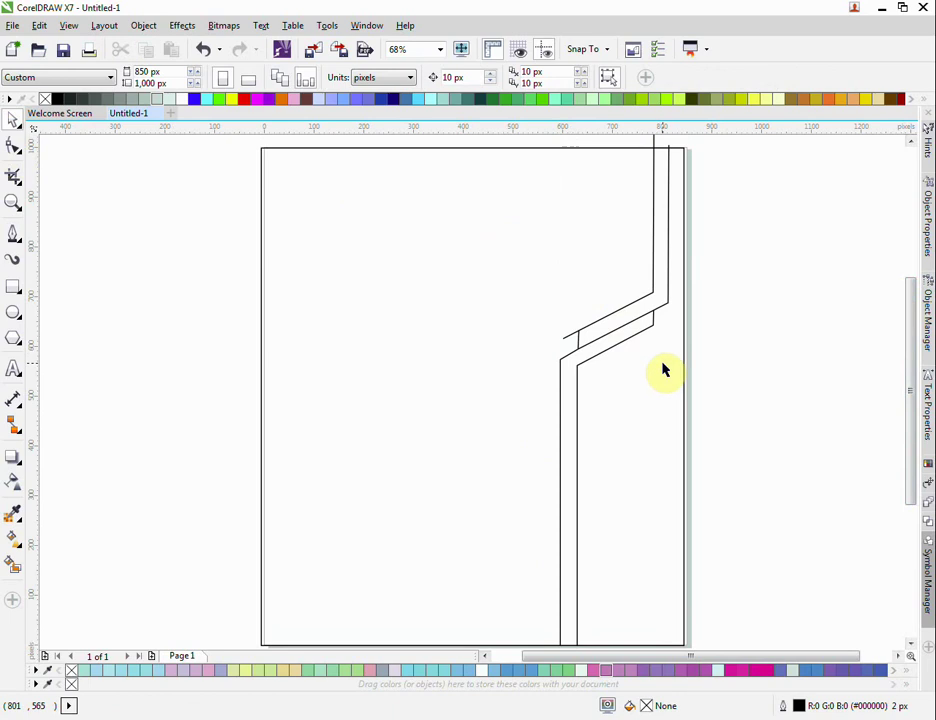
# - Smart-fill the upper, slanted and lower strip sections with C40 M20 Y0 K40 blue-grey
pyautogui.click(14, 565)
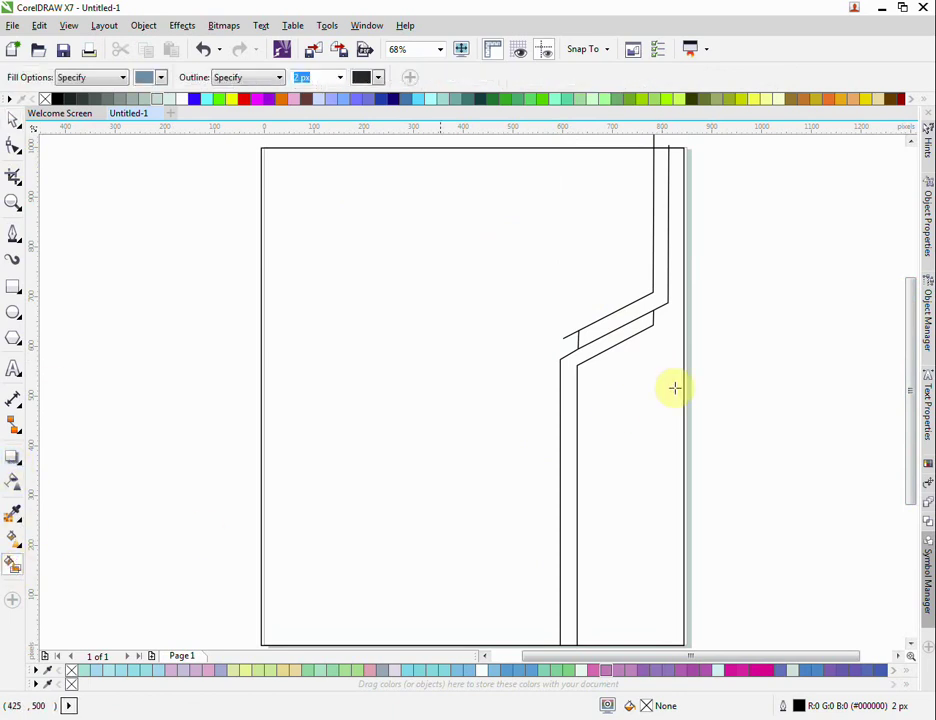
pyautogui.click(640, 305)
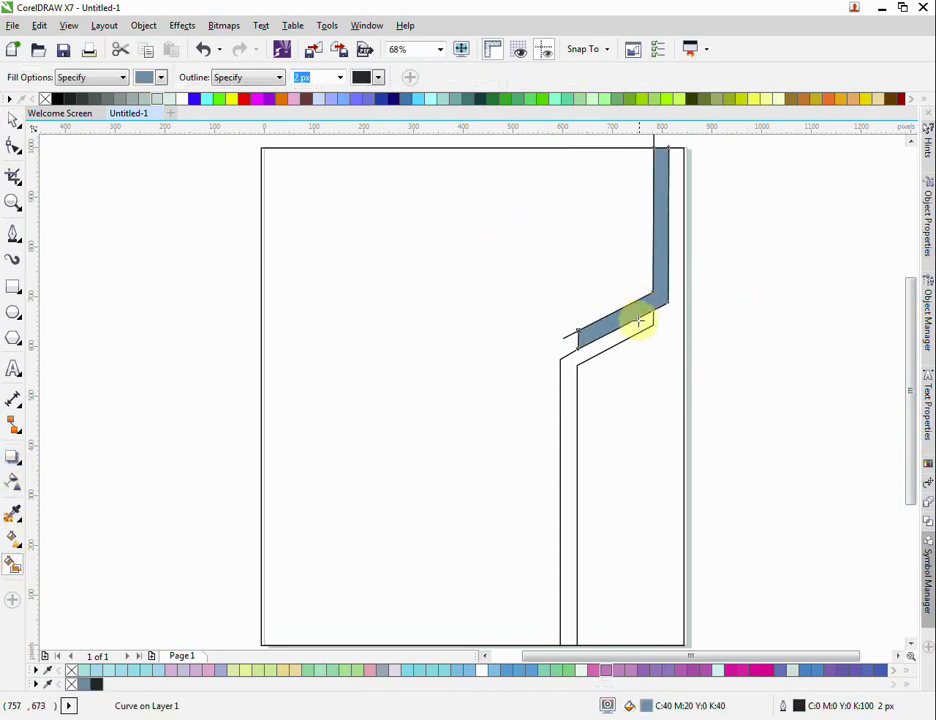
pyautogui.click(632, 328)
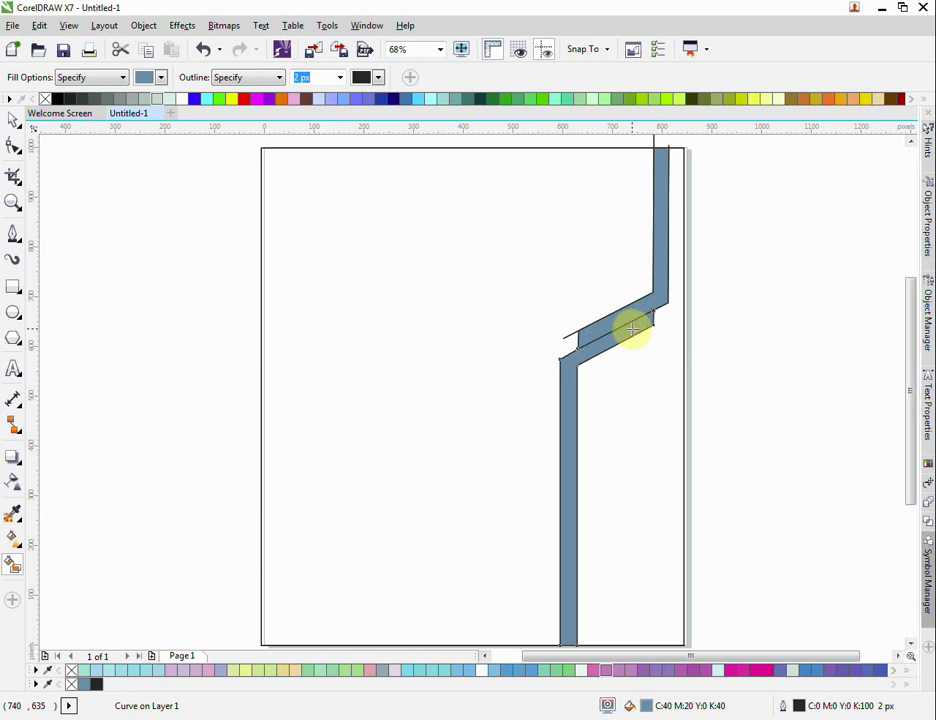
# - Colour the lower strip light cyan #99FFFF and the upper strip deep blue #003399
pyautogui.click(437, 100)
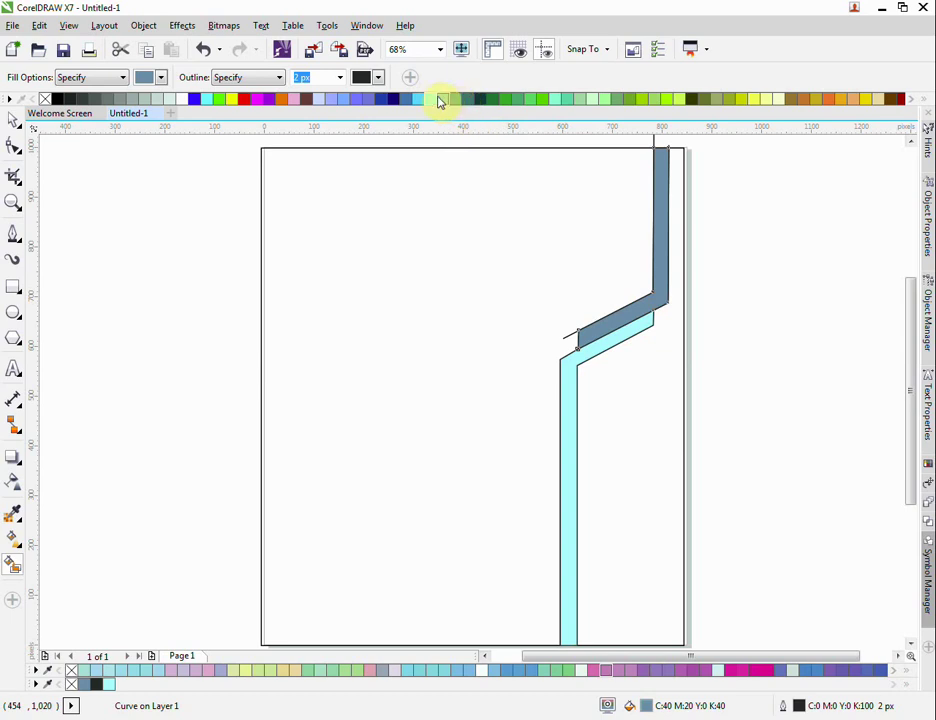
pyautogui.click(403, 100)
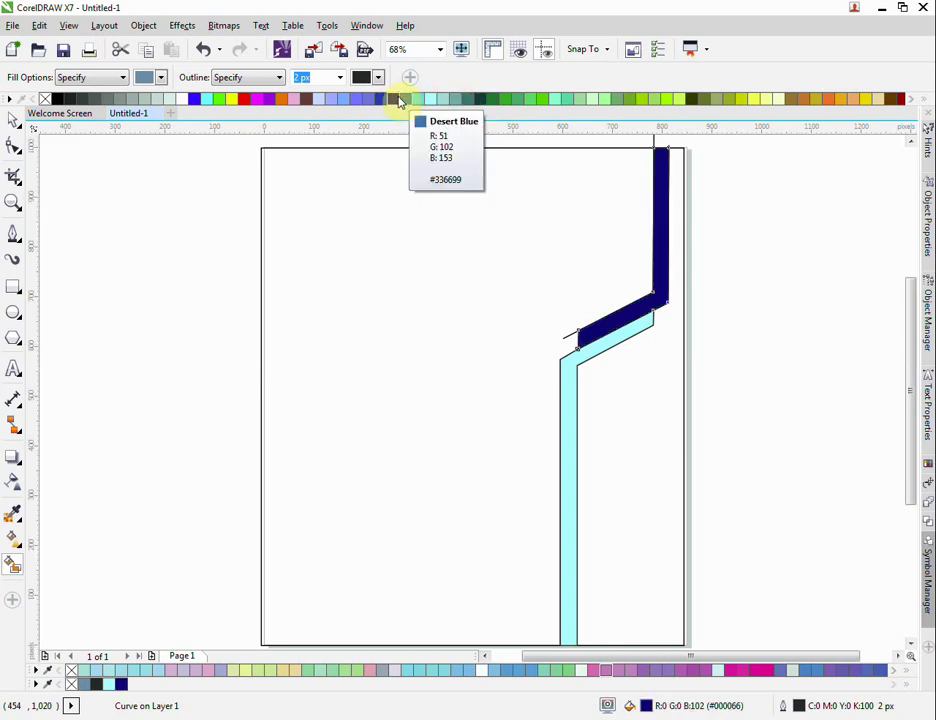
pyautogui.click(382, 100)
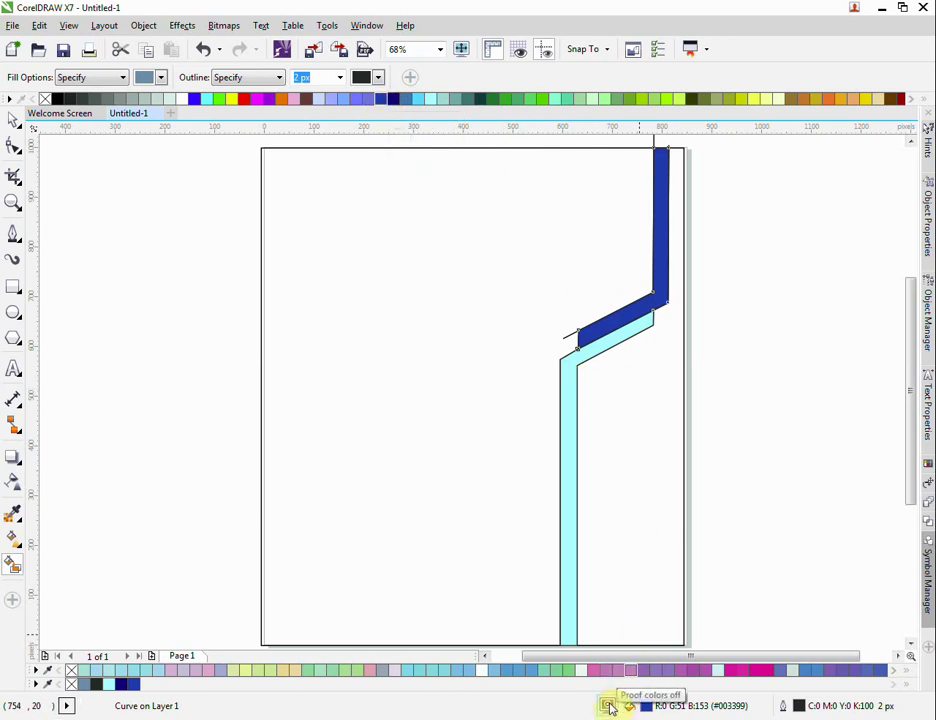
pyautogui.click(608, 706)
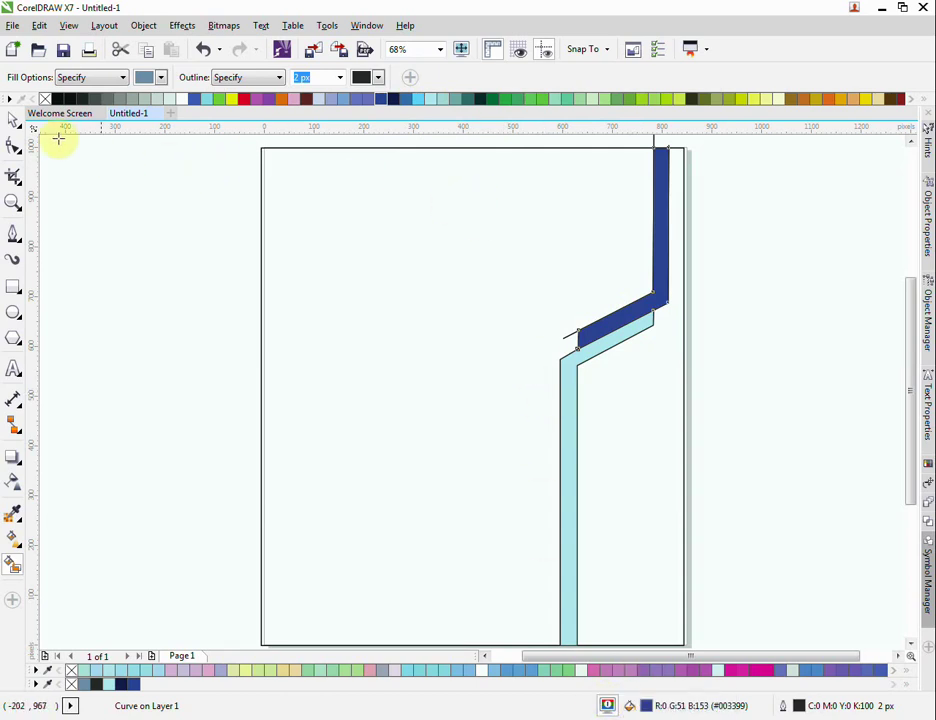
# - Set the outline width of the upper and lower strips to None
pyautogui.click(13, 121)
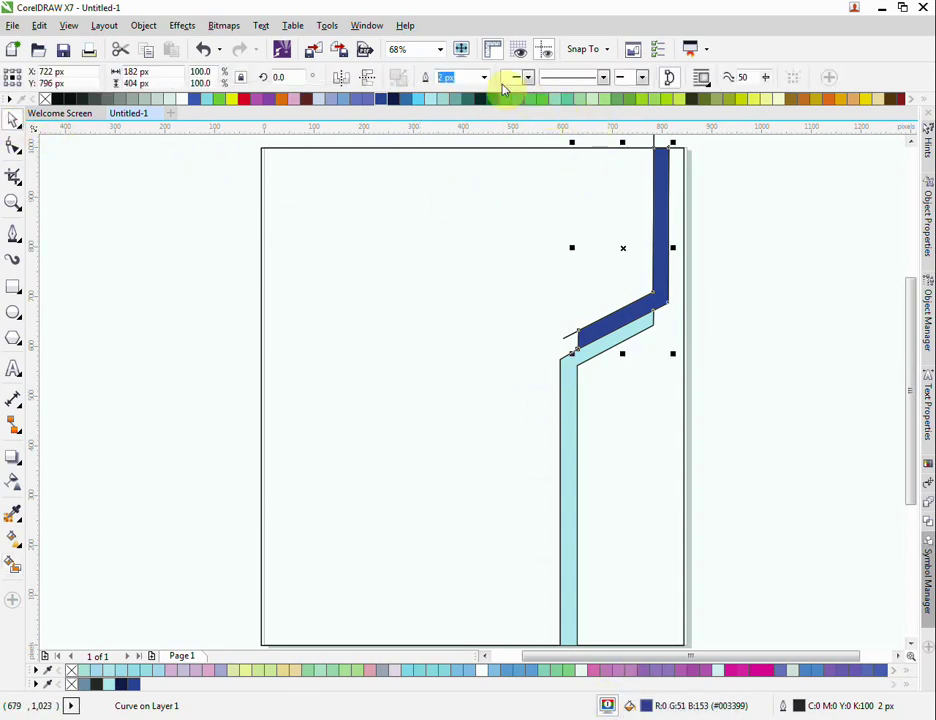
pyautogui.click(484, 77)
pyautogui.click(476, 97)
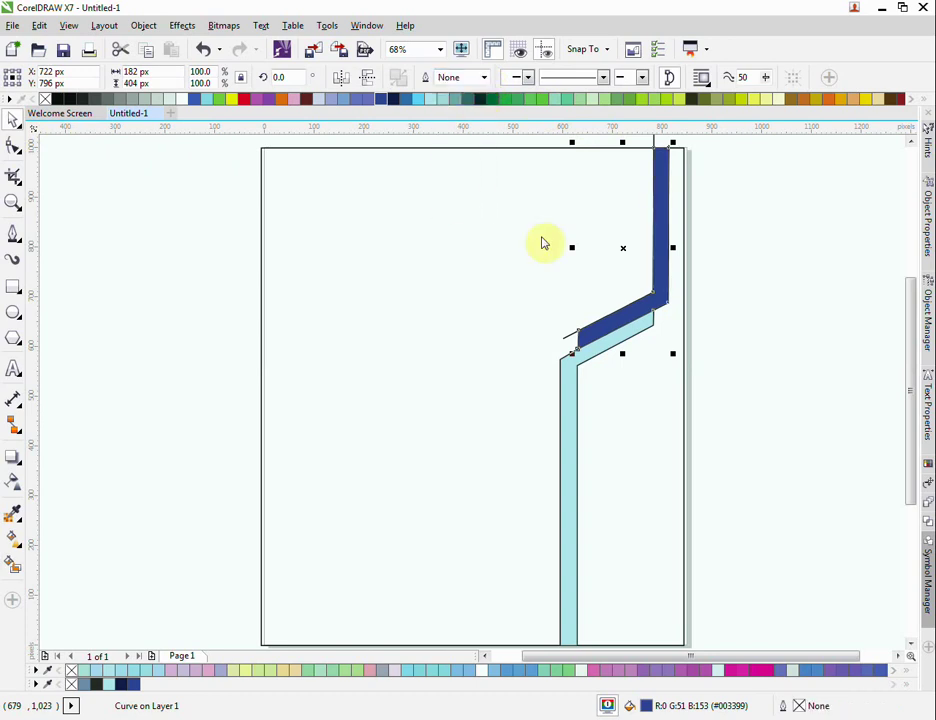
pyautogui.moveTo(622, 255); pyautogui.dragTo(806, 278)
pyautogui.press('Delete')
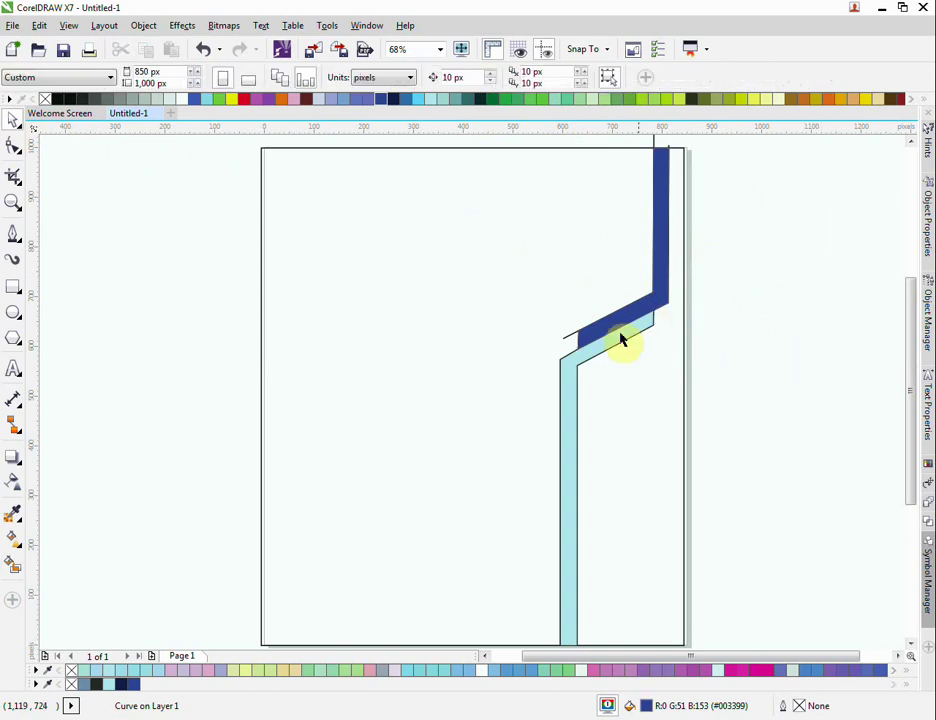
pyautogui.click(568, 340)
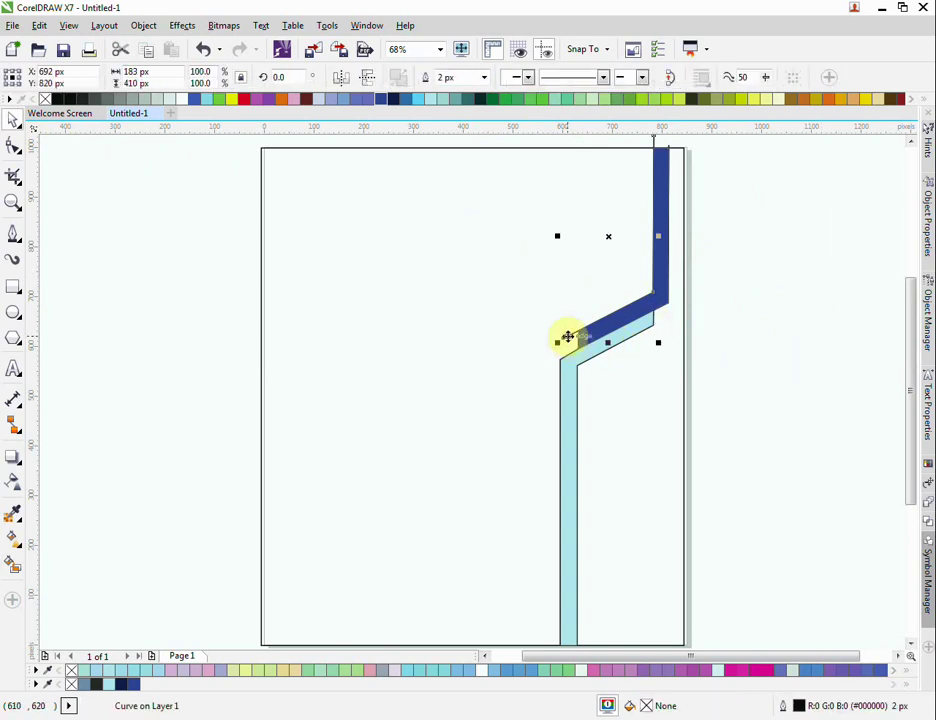
pyautogui.click(586, 364)
pyautogui.click(579, 357)
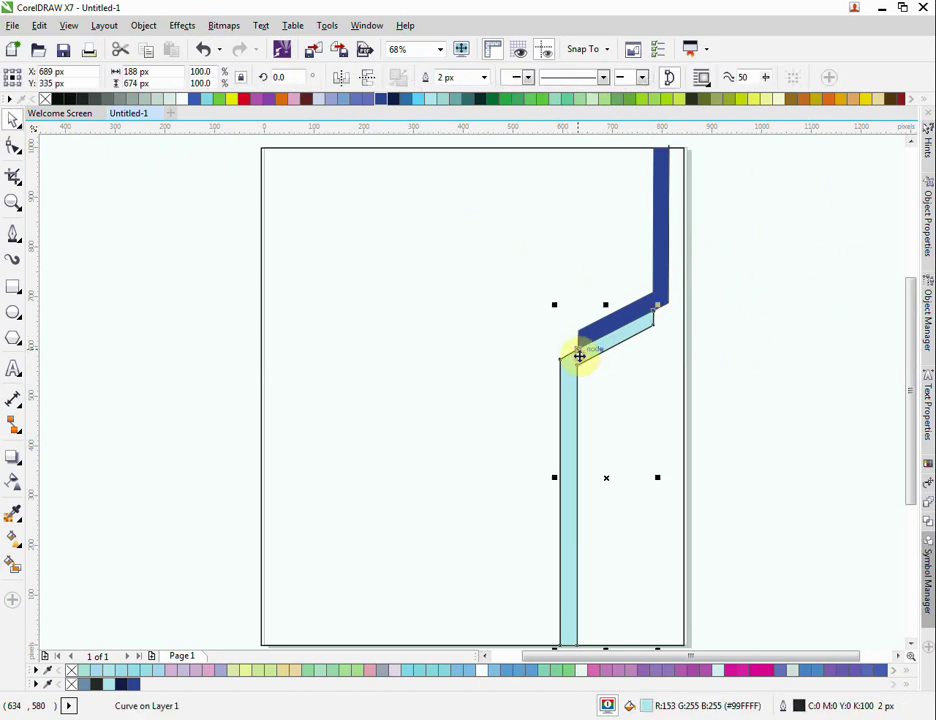
pyautogui.click(484, 77)
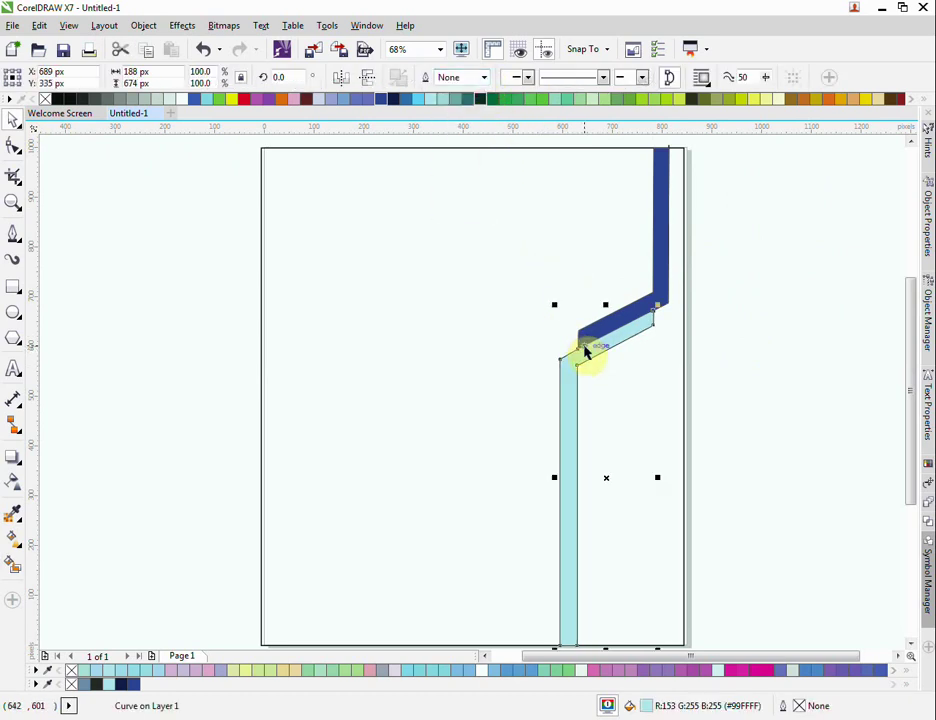
pyautogui.click(716, 326)
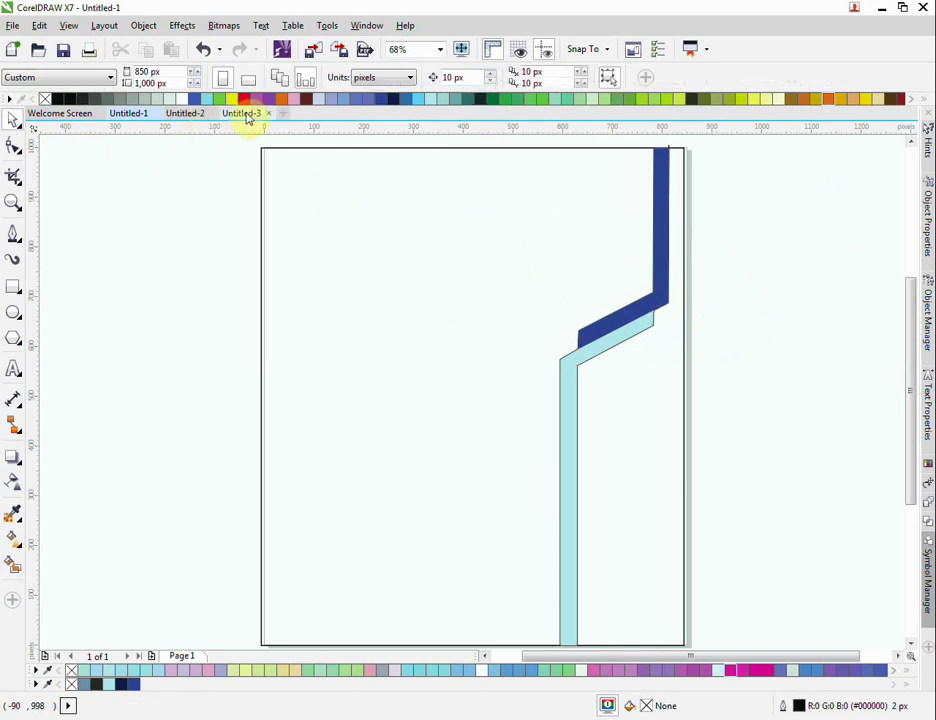
# - In Untitled-3, draw a circle over the man's face in the portrait photo
pyautogui.click(249, 115)
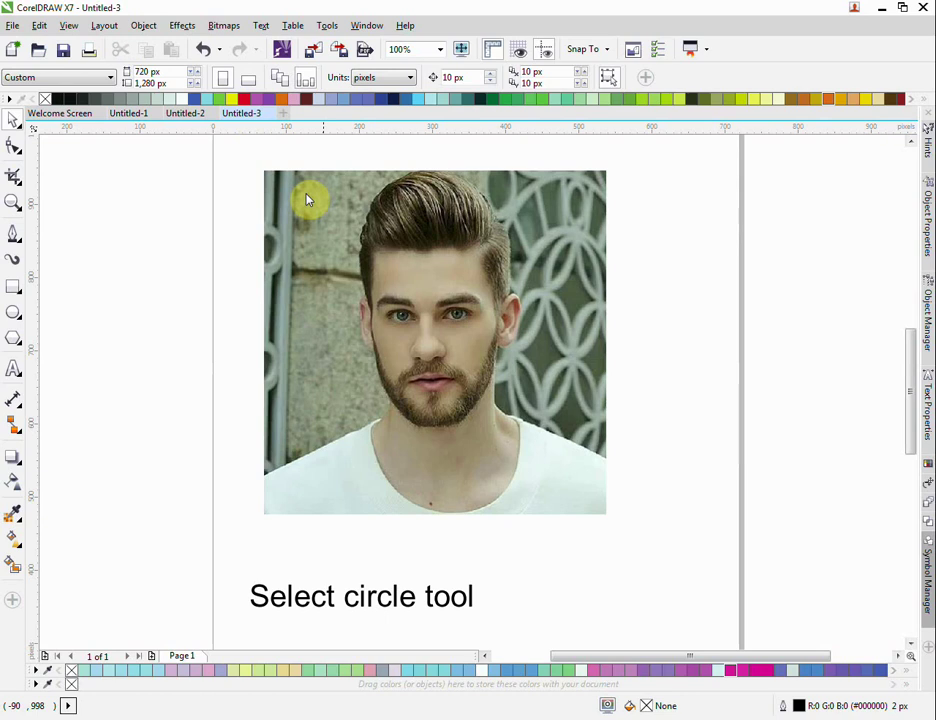
pyautogui.click(12, 313)
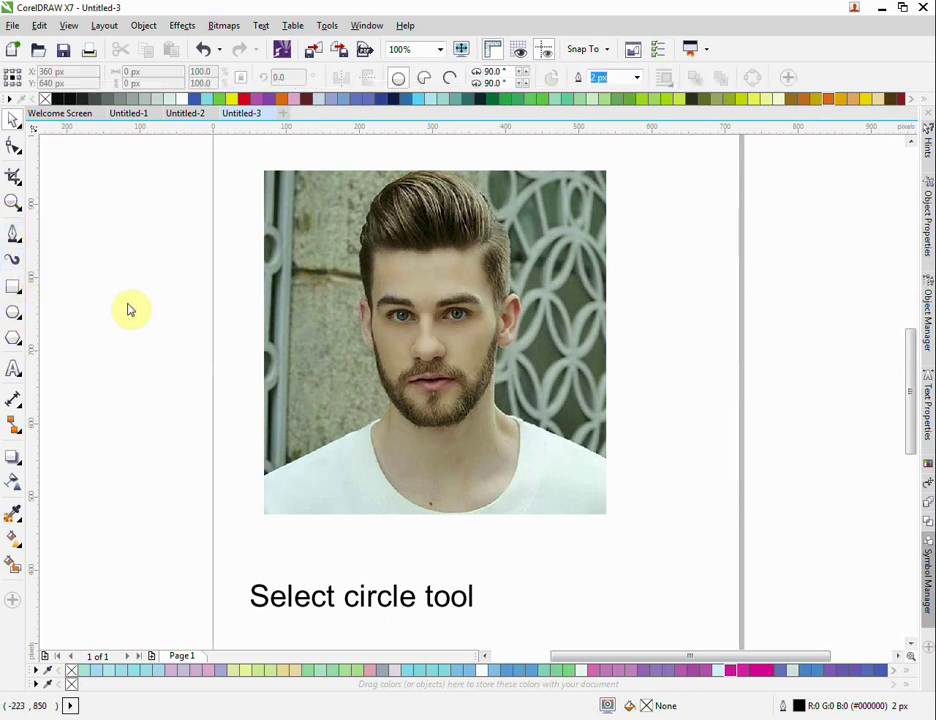
pyautogui.moveTo(313, 207)
pyautogui.mouseDown()
pyautogui.moveTo(525, 478)
pyautogui.moveTo(428, 368)
pyautogui.moveTo(508, 488)
pyautogui.moveTo(445, 345)
pyautogui.mouseUp()
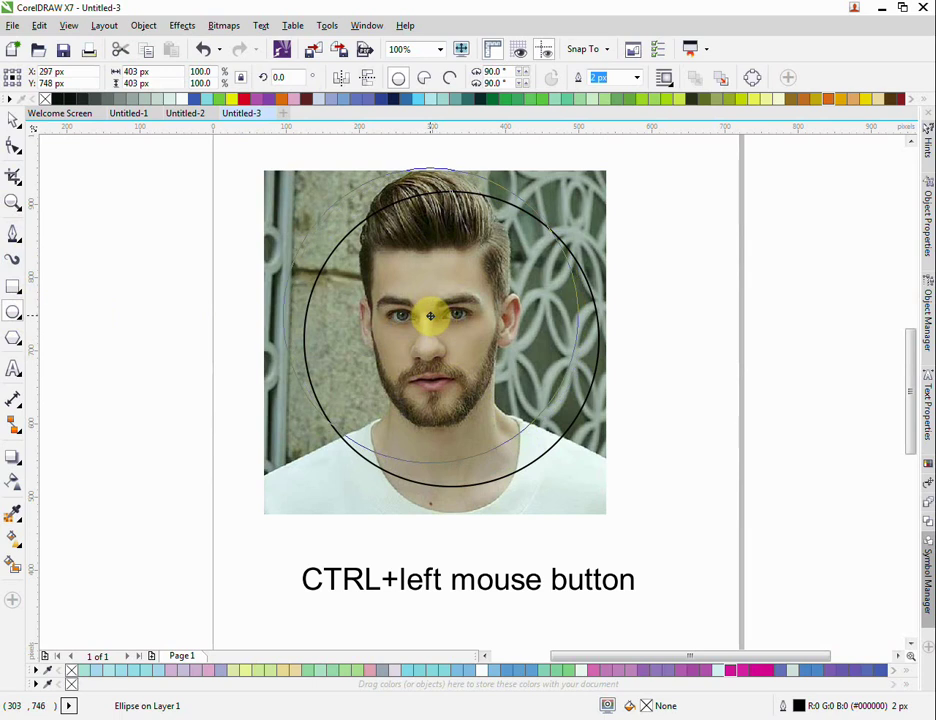
pyautogui.moveTo(437, 319); pyautogui.dragTo(410, 320)
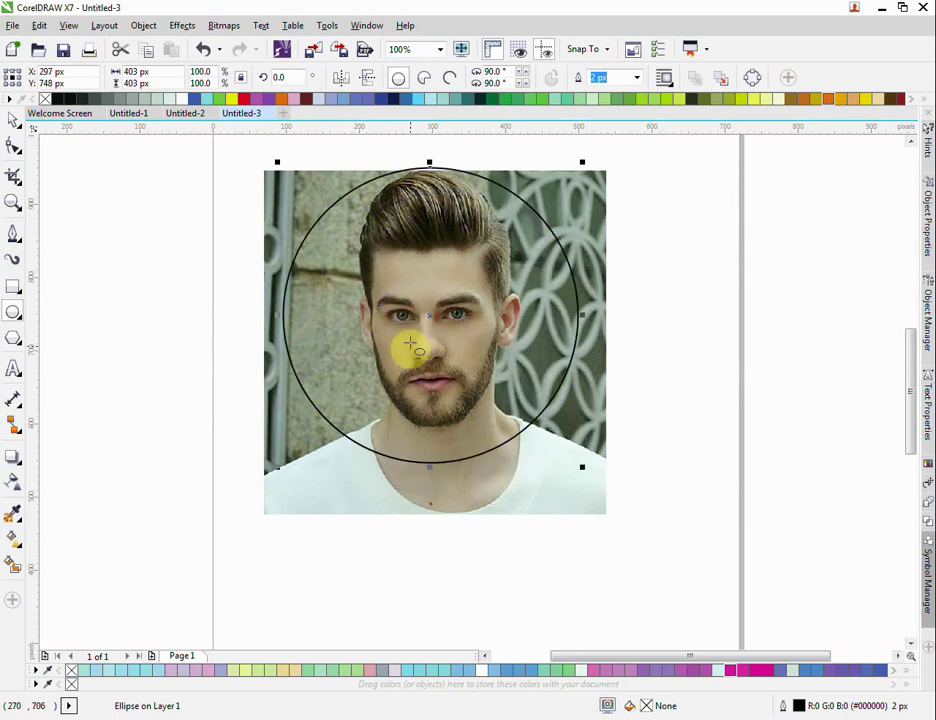
pyautogui.moveTo(429, 318); pyautogui.dragTo(438, 330)
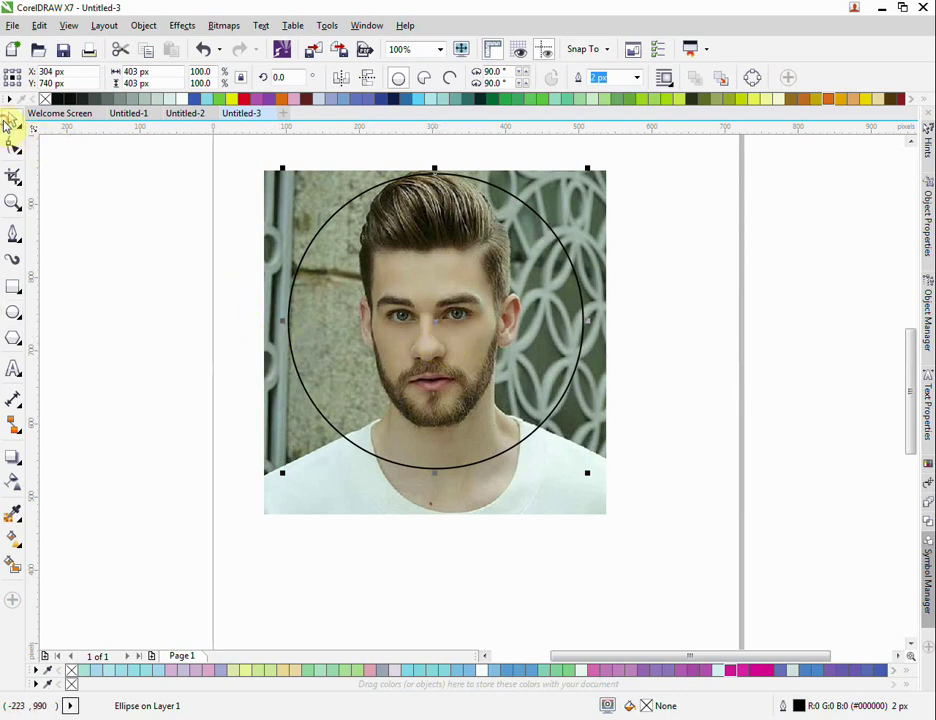
# - Intersect the circle with the photo, move the circular cutout aside, and copy it
pyautogui.keyDown('shift'); pyautogui.click(284, 192); pyautogui.keyUp('shift')
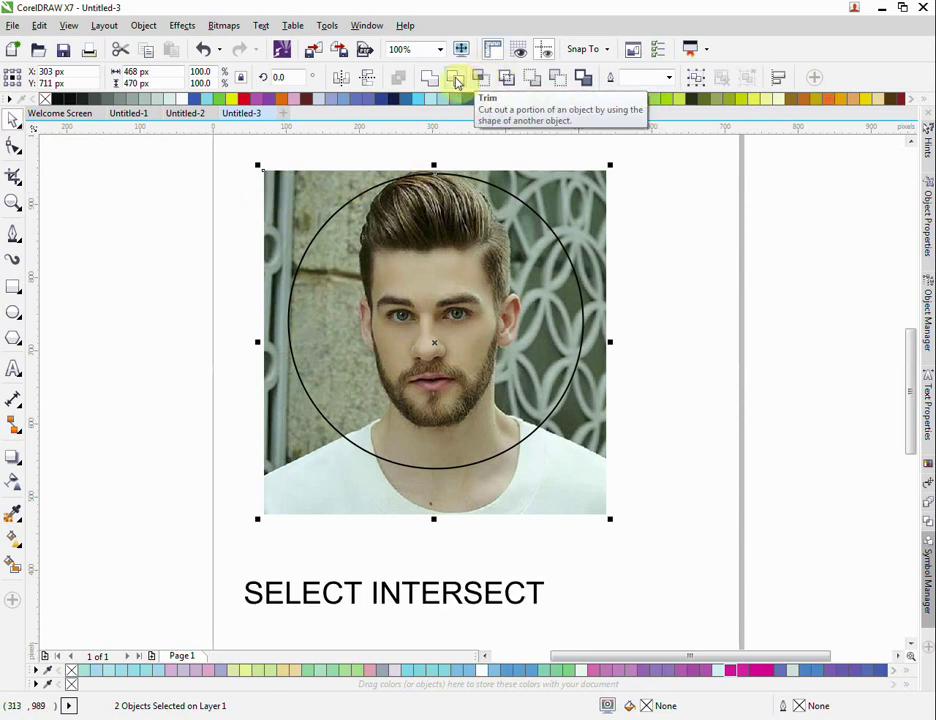
pyautogui.click(477, 79)
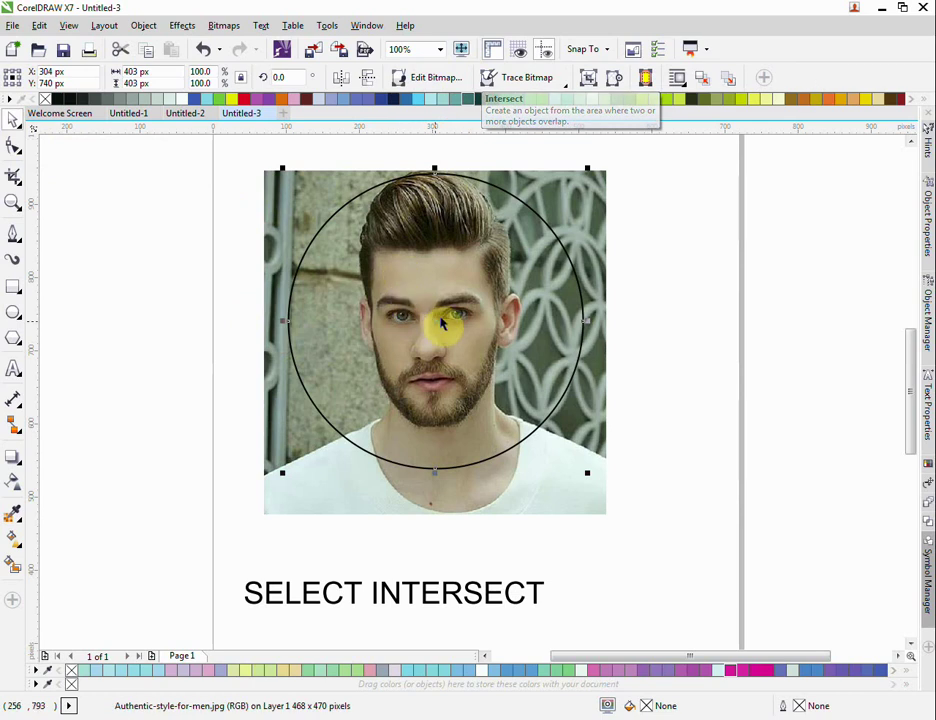
pyautogui.moveTo(437, 318); pyautogui.dragTo(740, 308)
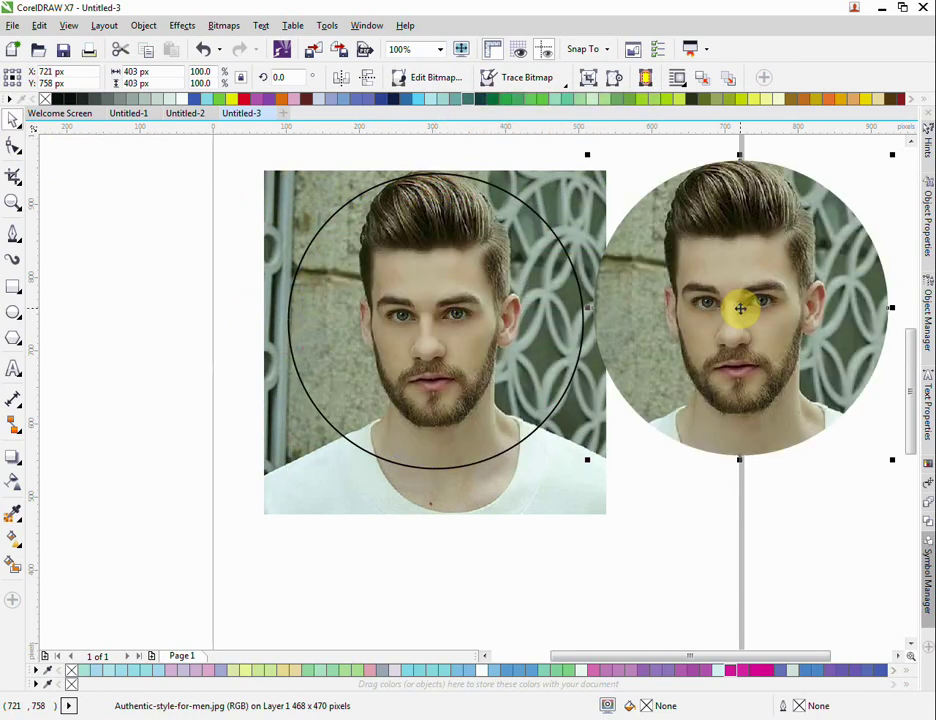
pyautogui.hotkey('ctrl', 'c')
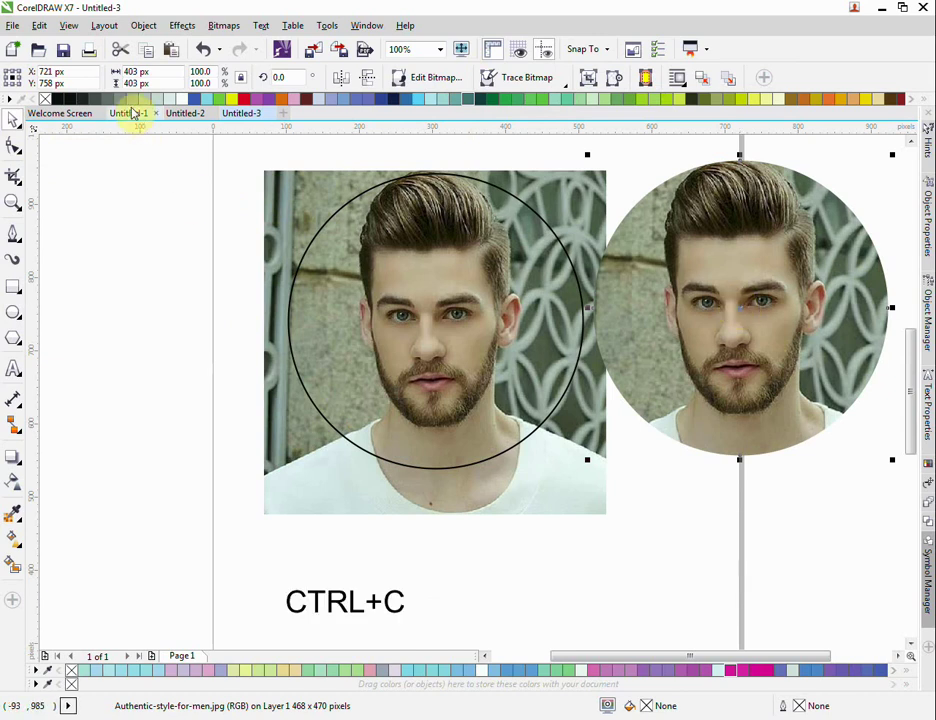
# - Paste the circular portrait into Untitled-1, scaled to about 238 × 238 px at the top right
pyautogui.click(128, 113)
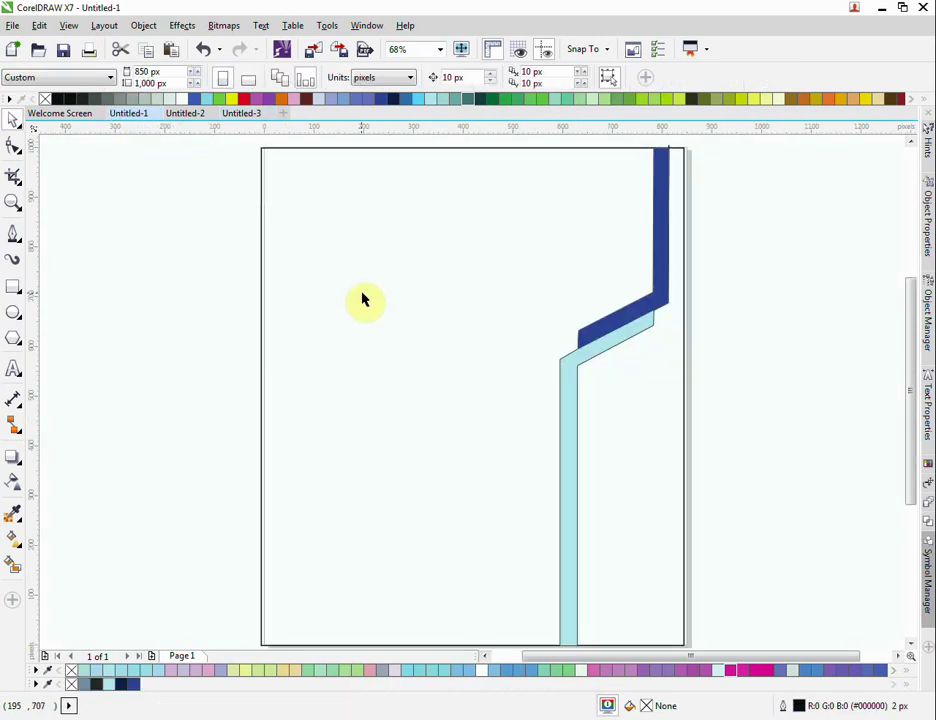
pyautogui.hotkey('ctrl', 'v')
pyautogui.moveTo(760, 441)
pyautogui.mouseDown()
pyautogui.moveTo(688, 392)
pyautogui.moveTo(716, 407)
pyautogui.mouseUp()
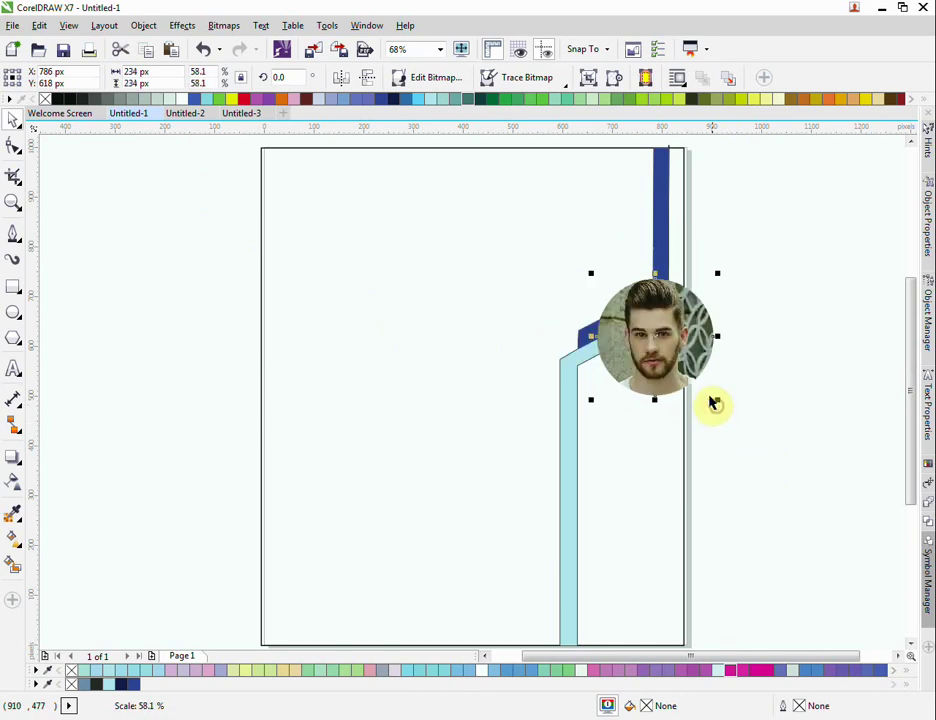
pyautogui.moveTo(650, 334); pyautogui.dragTo(576, 235)
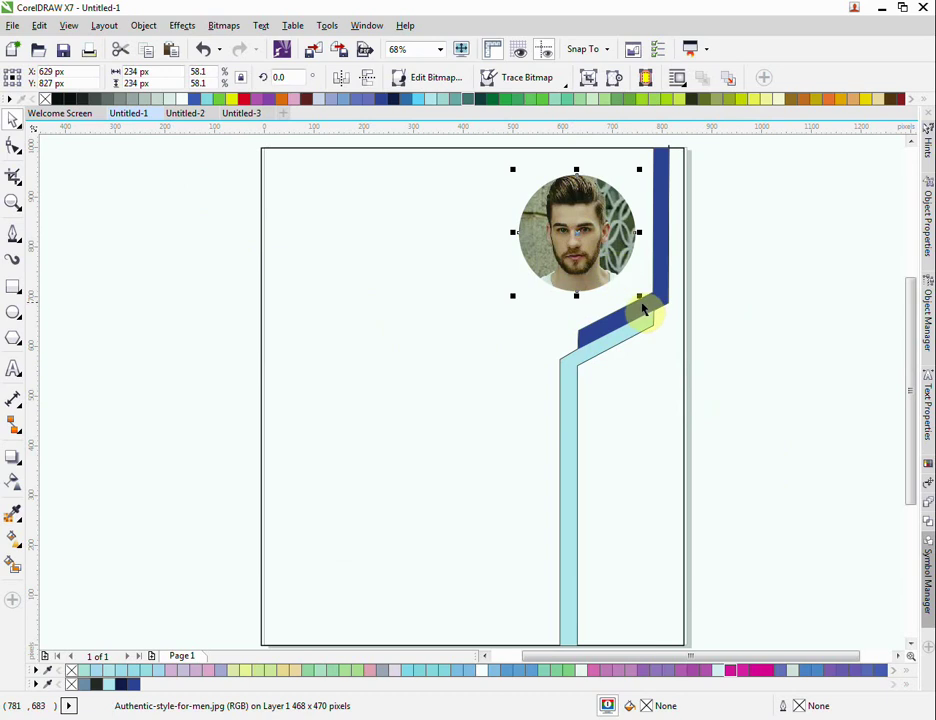
pyautogui.moveTo(638, 297); pyautogui.dragTo(643, 301)
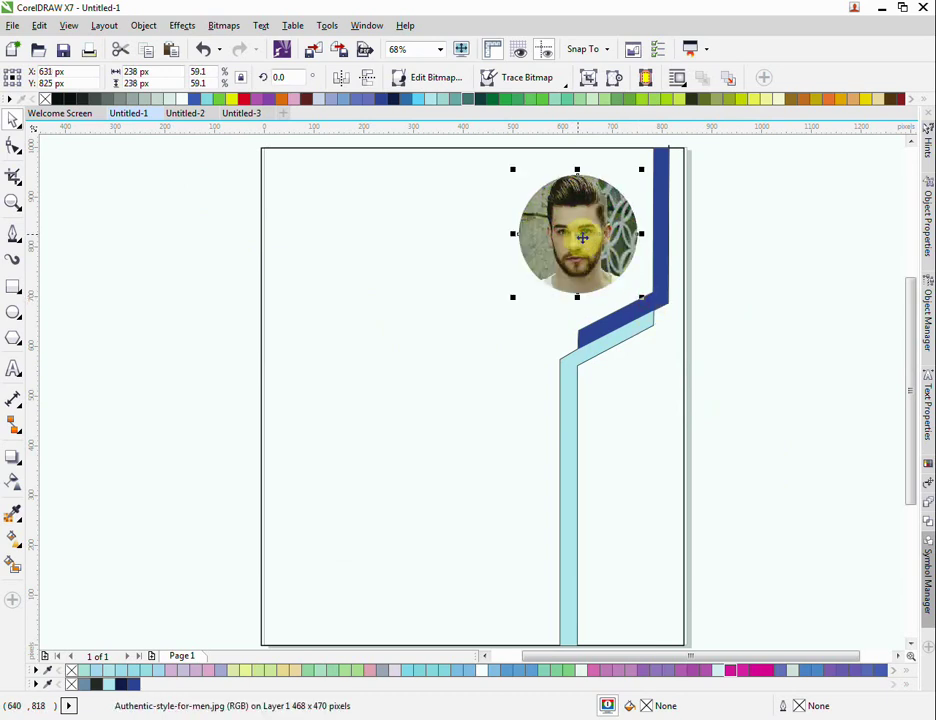
pyautogui.moveTo(574, 236)
pyautogui.mouseDown()
pyautogui.moveTo(562, 236)
pyautogui.moveTo(575, 238)
pyautogui.mouseUp()
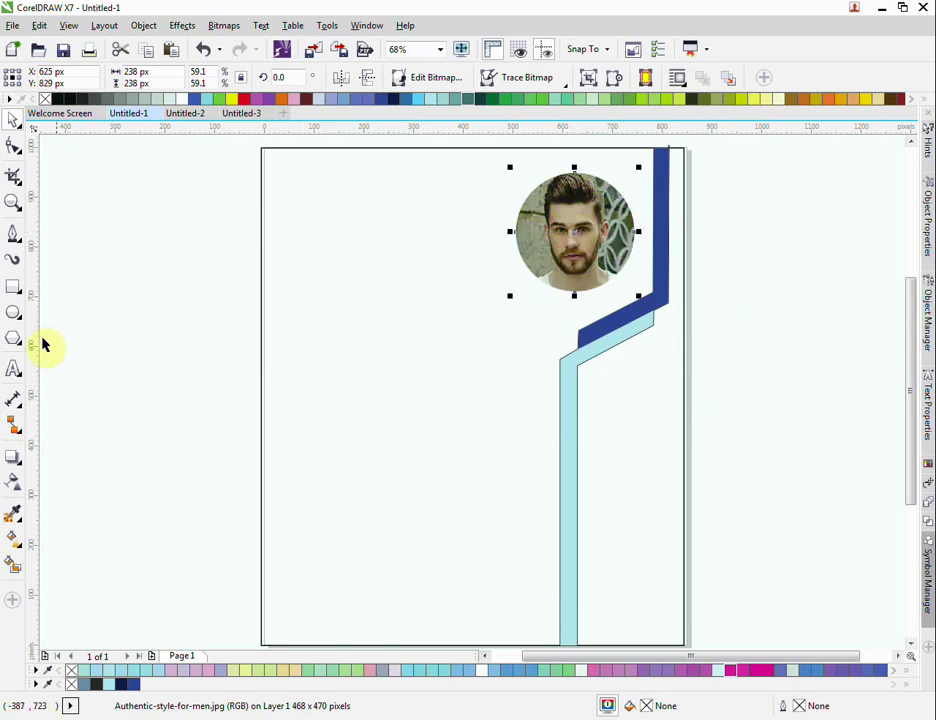
# - Type the person's name as an 18 pt heading at the top left of the page
pyautogui.click(15, 372)
pyautogui.click(335, 355)
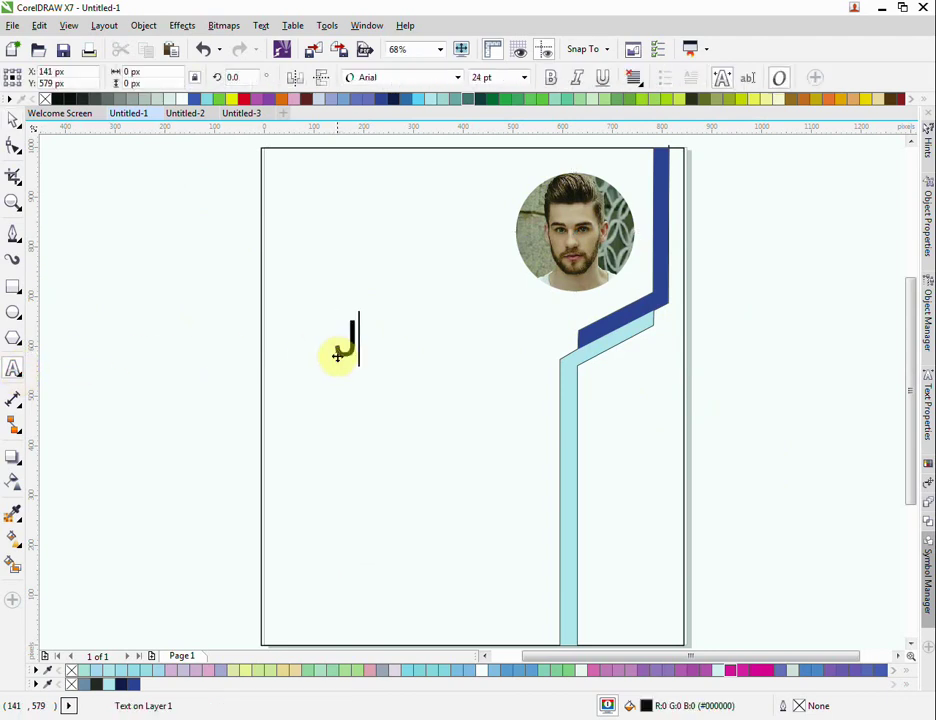
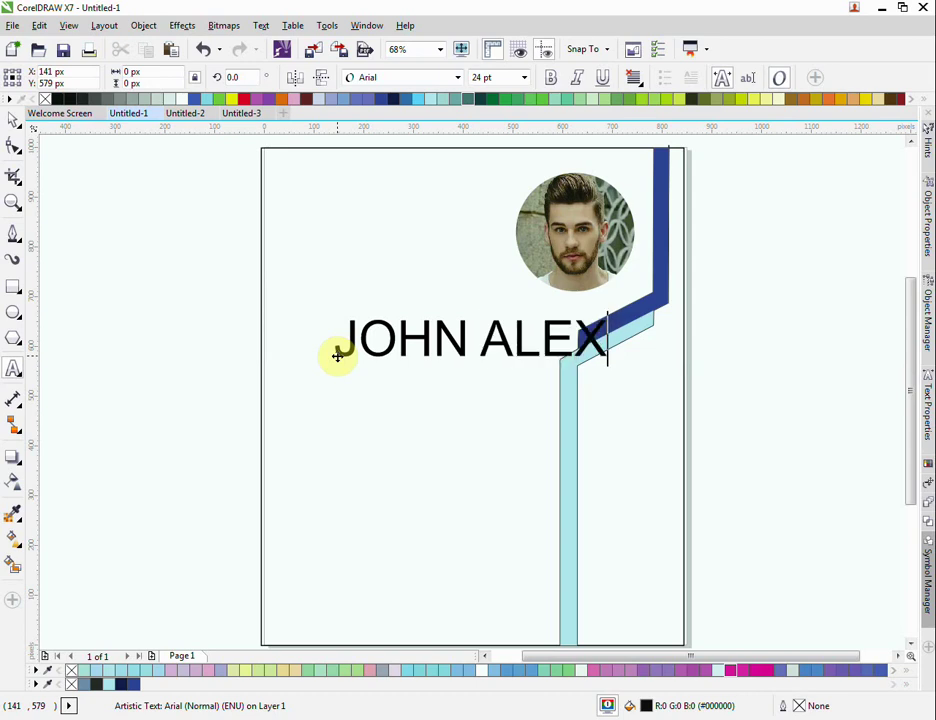
pyautogui.hotkey('ctrl', 'a')
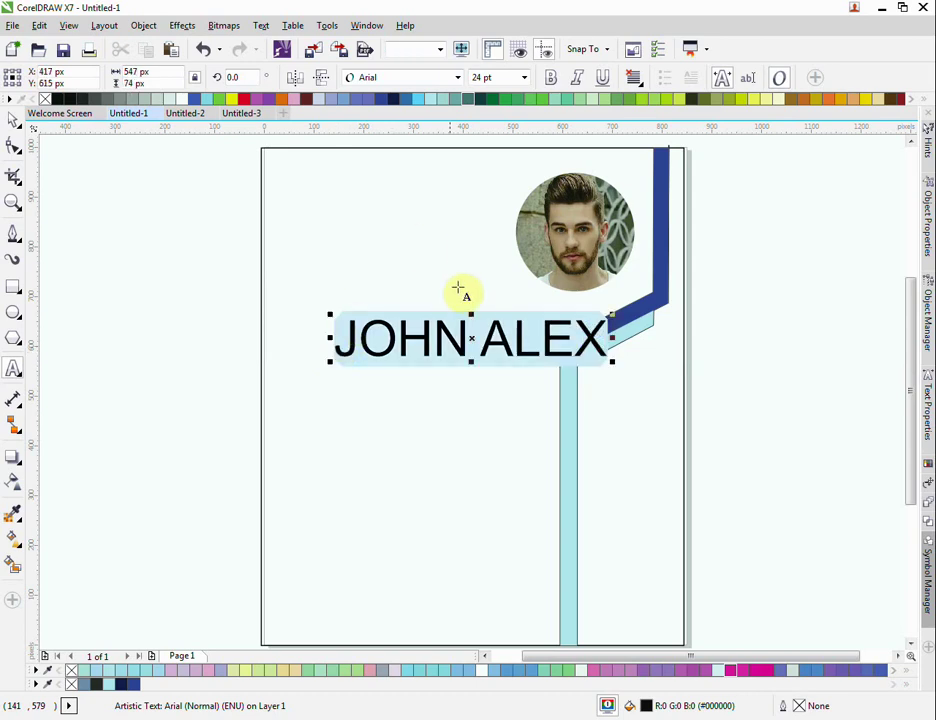
pyautogui.moveTo(471, 341); pyautogui.dragTo(412, 236)
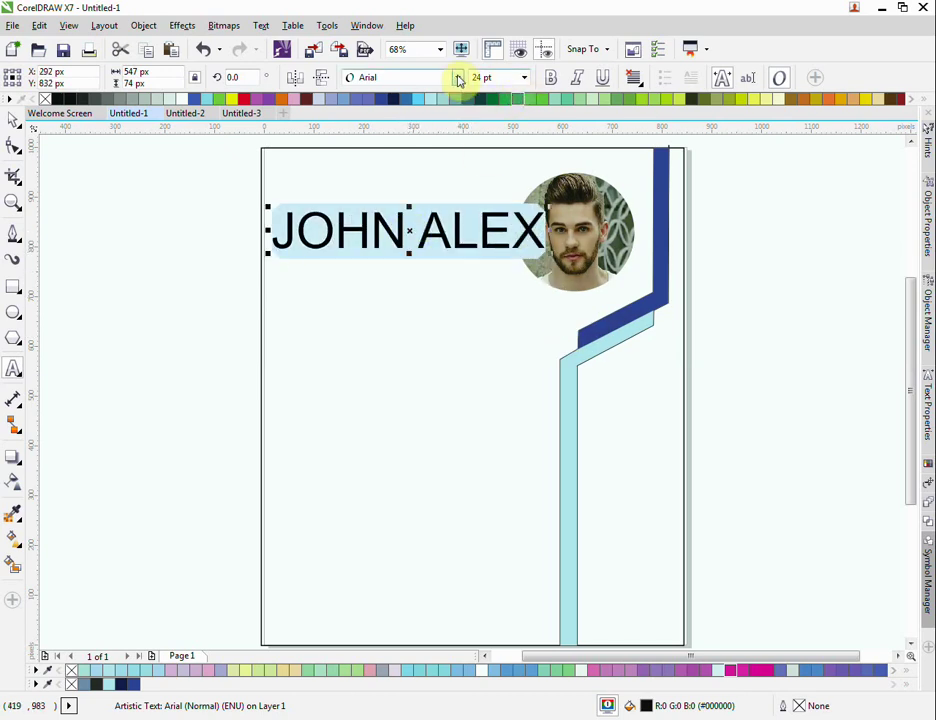
pyautogui.click(523, 77)
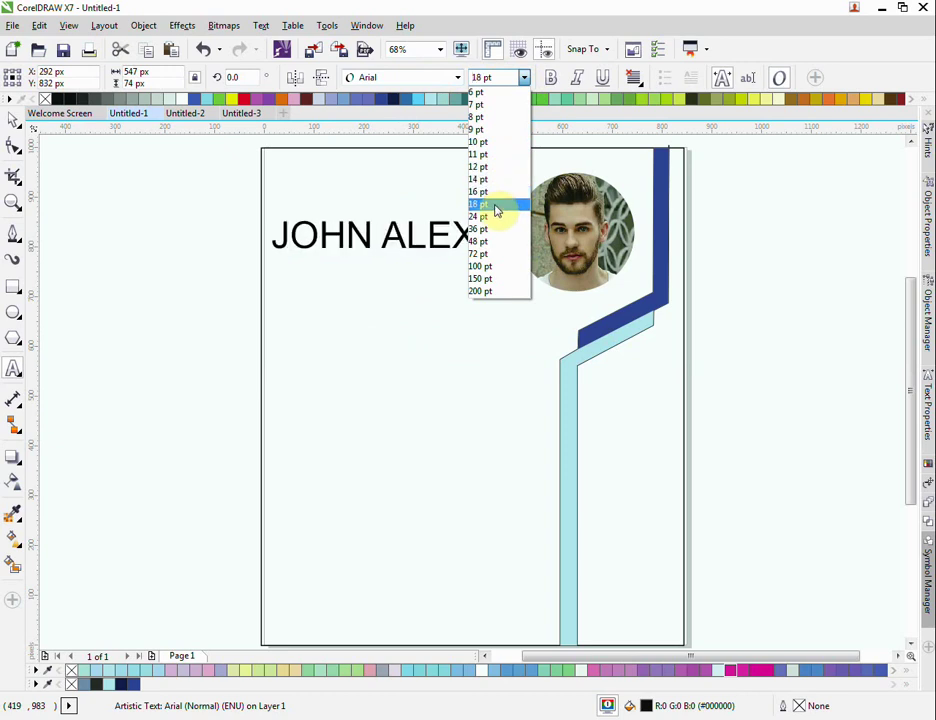
pyautogui.click(495, 206)
pyautogui.moveTo(374, 234)
pyautogui.mouseDown()
pyautogui.moveTo(376, 203)
pyautogui.moveTo(487, 195)
pyautogui.mouseUp()
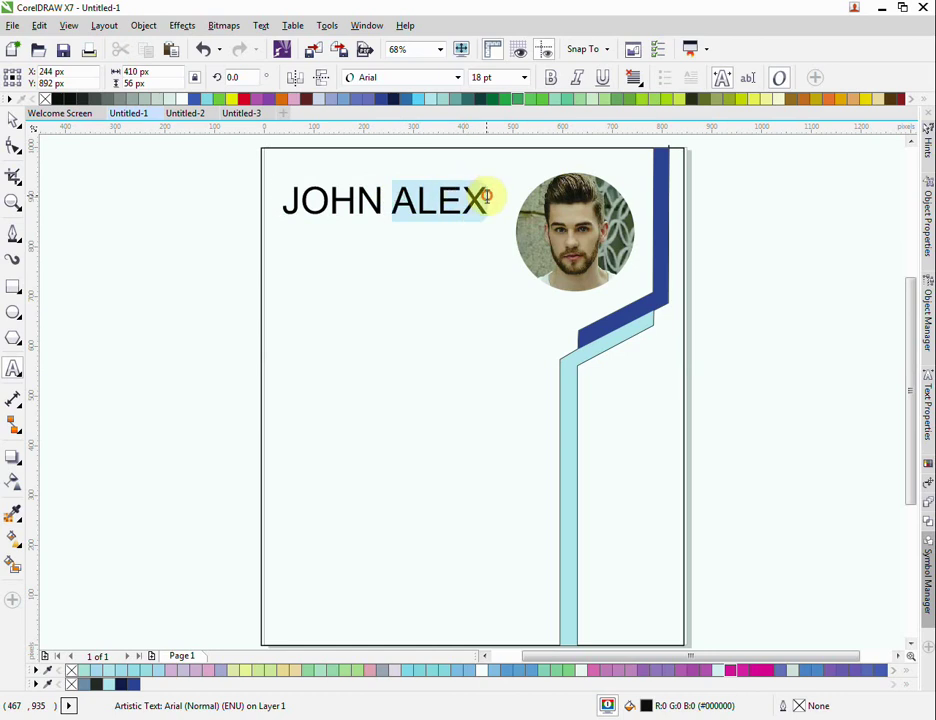
# - Colour the surname in the name heading light cyan #00CCFF
pyautogui.click(213, 101)
pyautogui.click(386, 203)
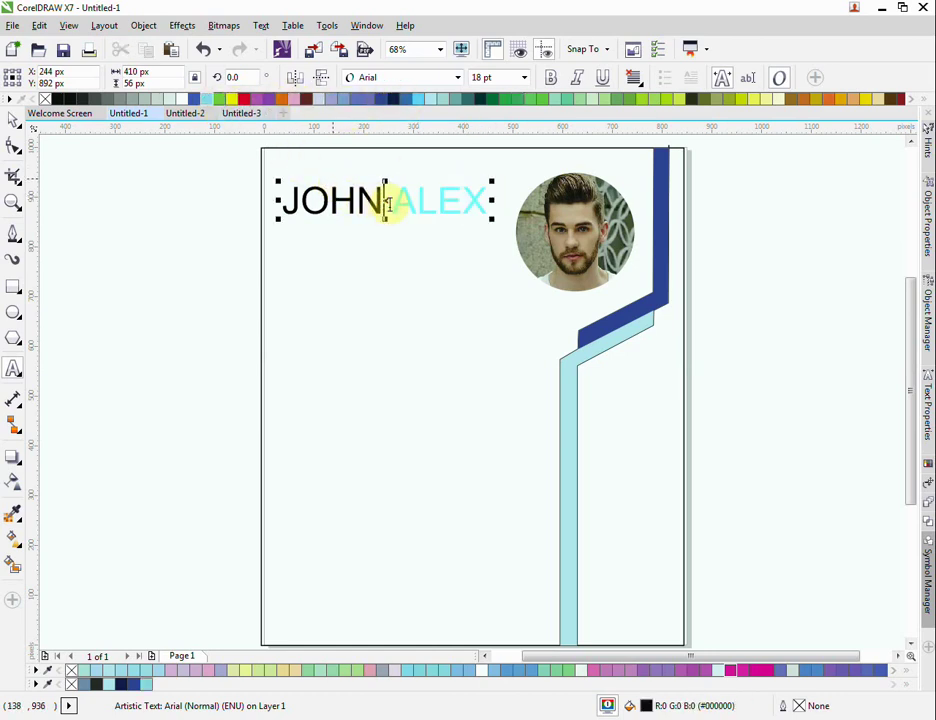
pyautogui.doubleClick(398, 202)
pyautogui.click(416, 99)
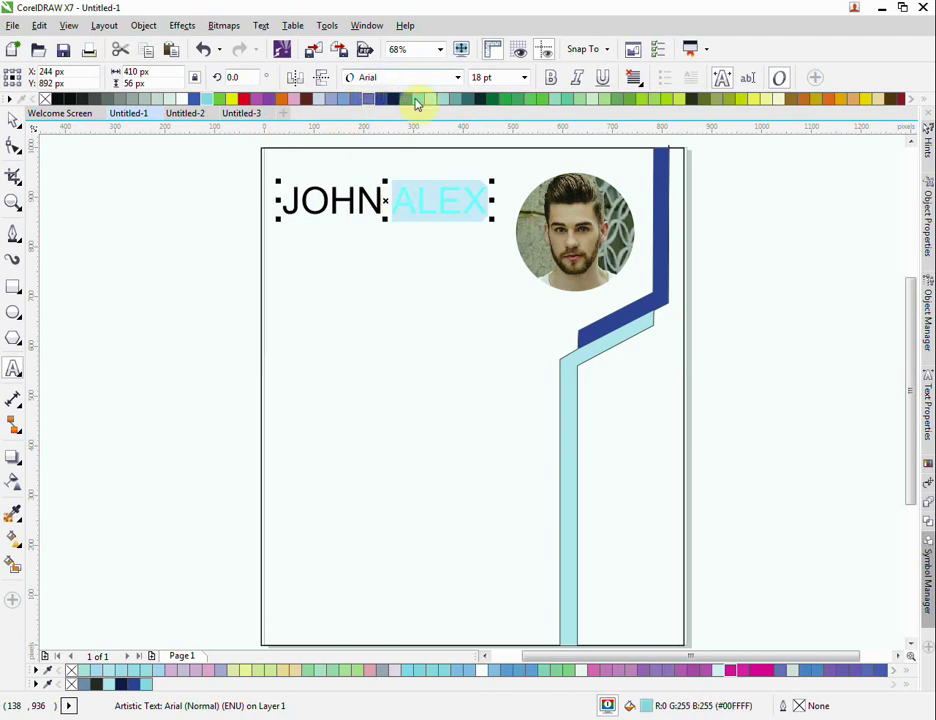
pyautogui.click(398, 199)
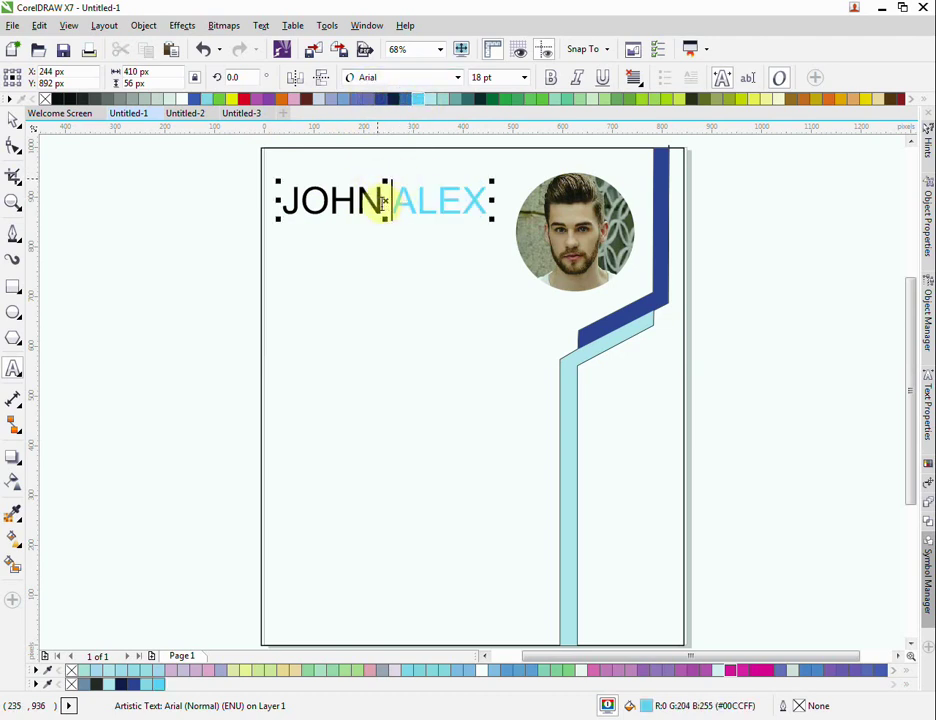
pyautogui.press('Escape')
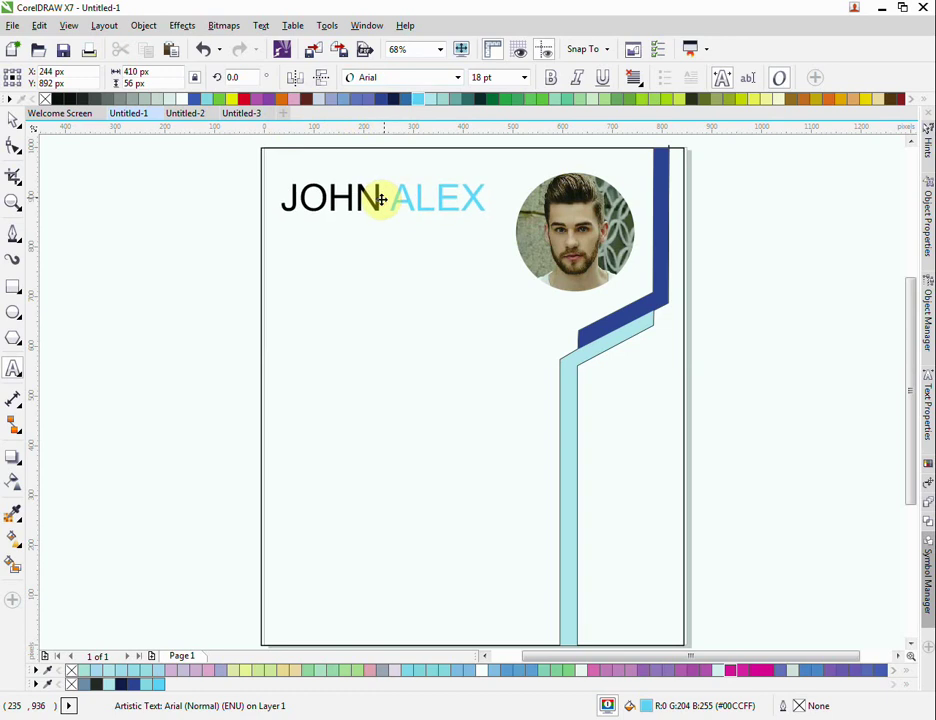
pyautogui.click(380, 197)
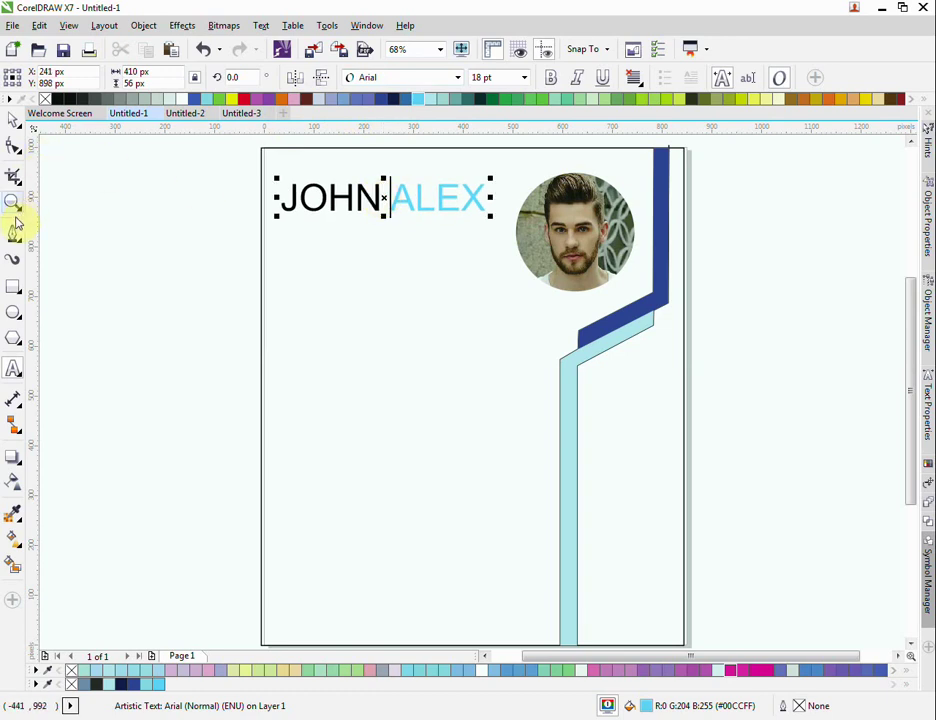
# - Type the job title 'Web Designer & Developer', removing the stray trailing 'a'
pyautogui.click(162, 325)
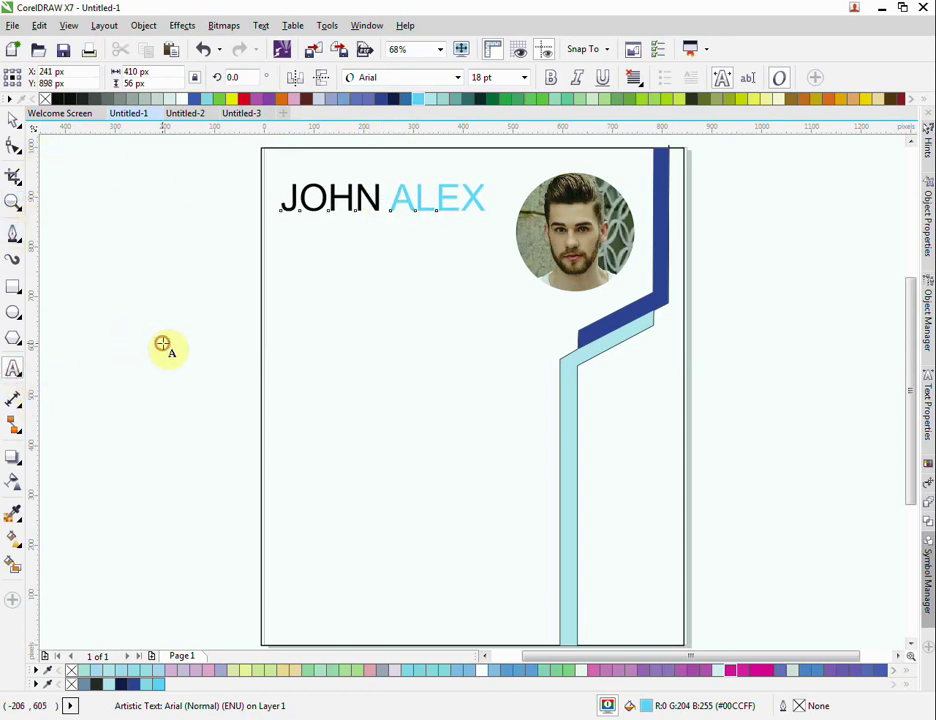
pyautogui.write('Web')
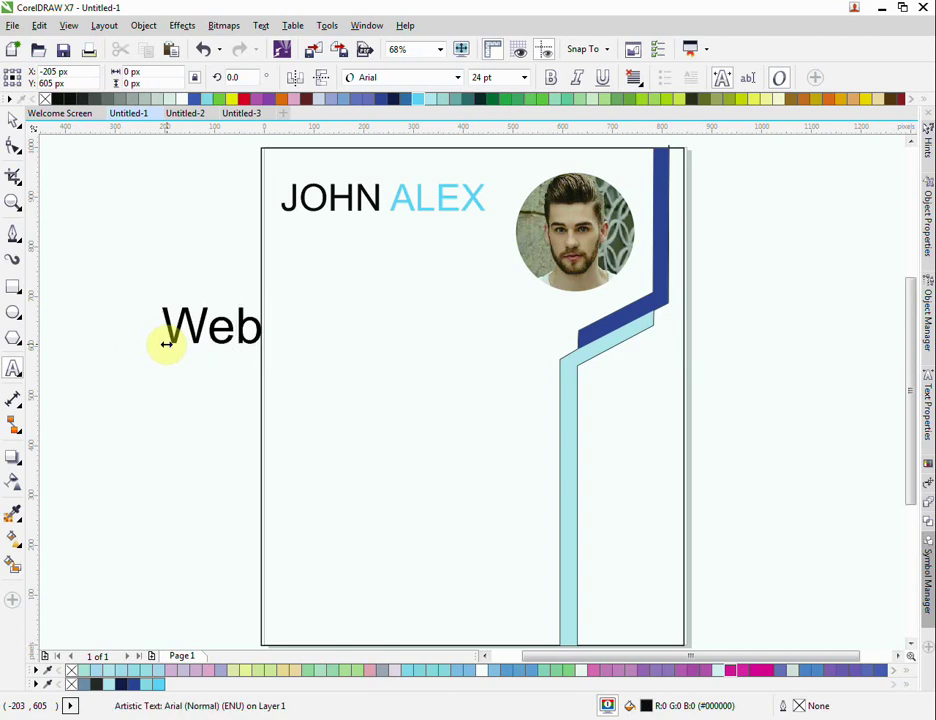
pyautogui.write('Des')
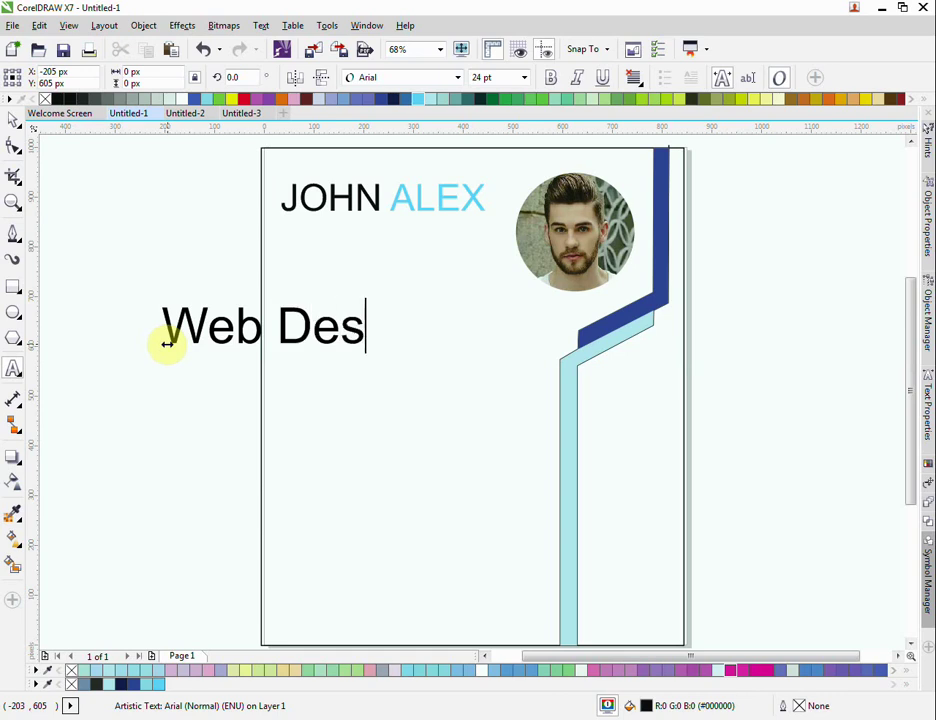
pyautogui.write('gner &')
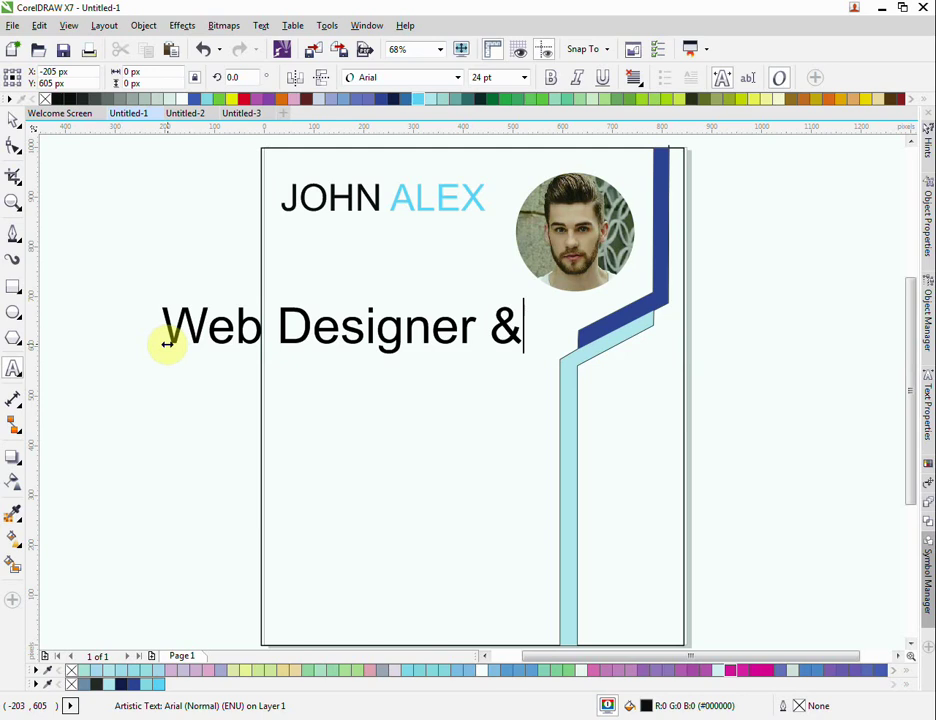
pyautogui.write('D')
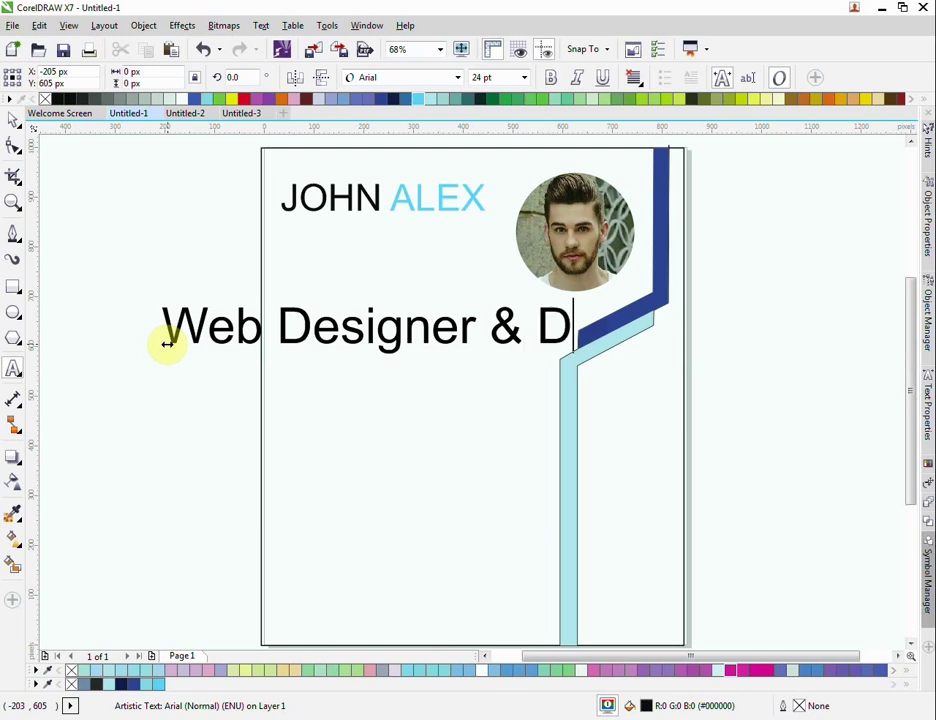
pyautogui.write('elop')
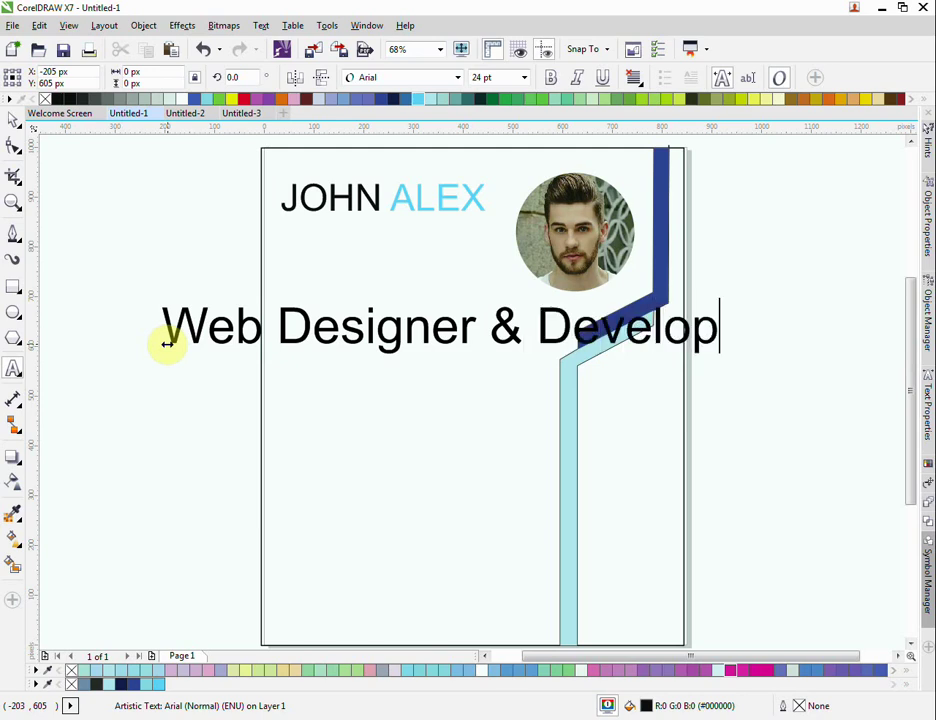
pyautogui.write('a')
pyautogui.hotkey('ctrl', 'a')
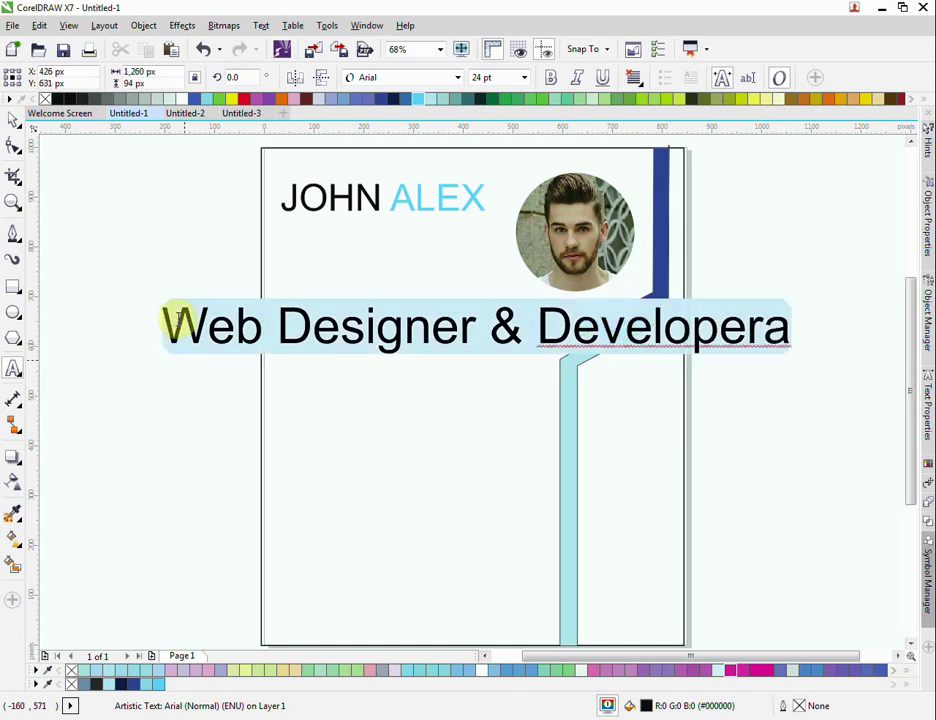
pyautogui.click(790, 331)
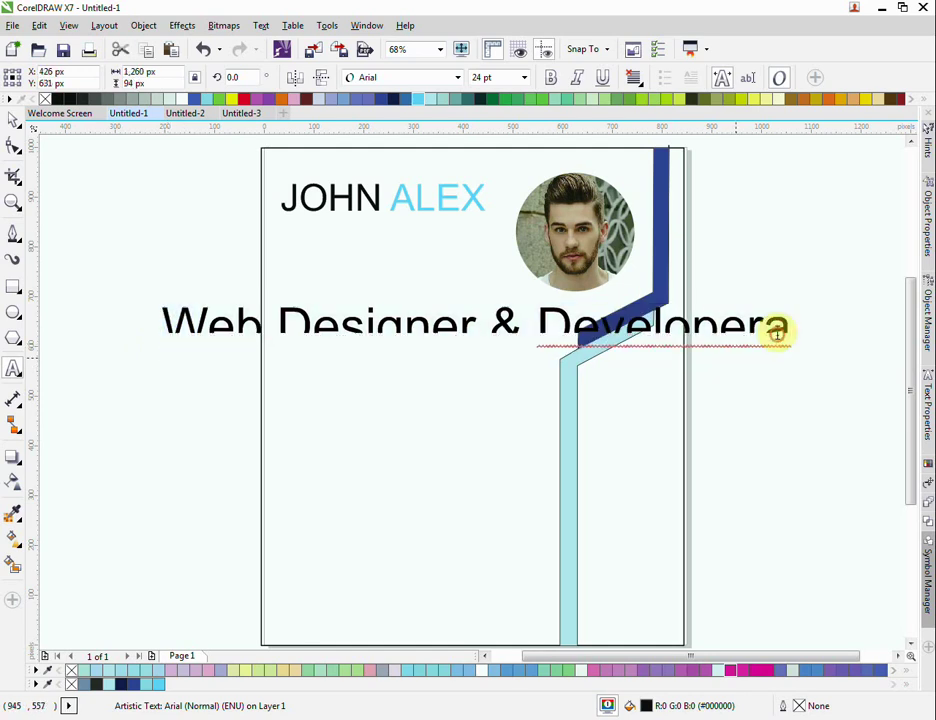
pyautogui.press('Left')
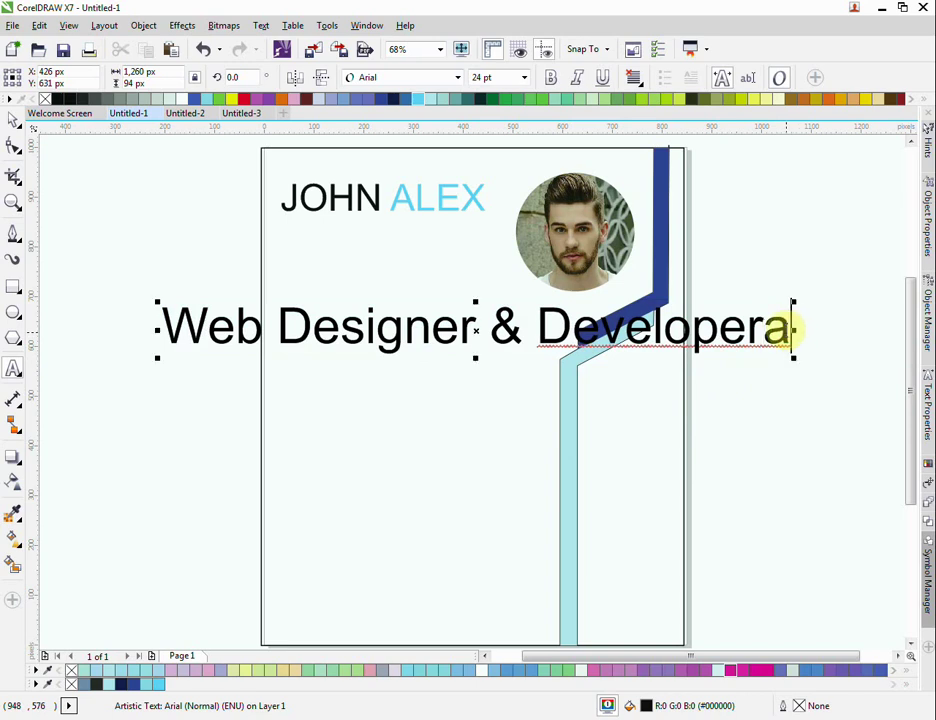
pyautogui.press('BackSpace')
# - Set the job title to 6 pt and place it directly under the name heading
pyautogui.hotkey('ctrl', 'a')
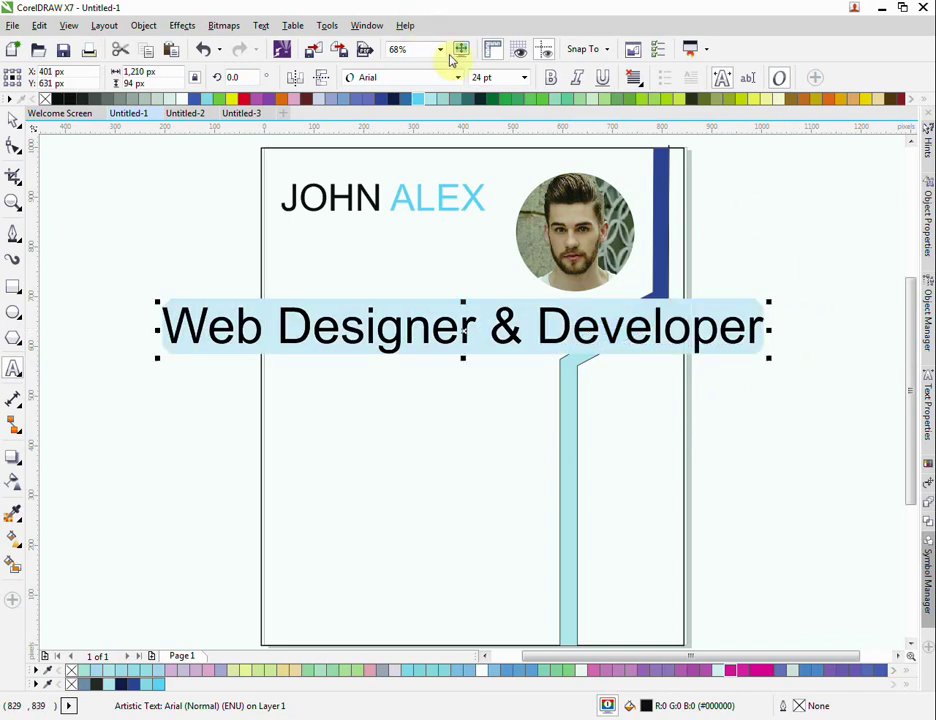
pyautogui.click(524, 78)
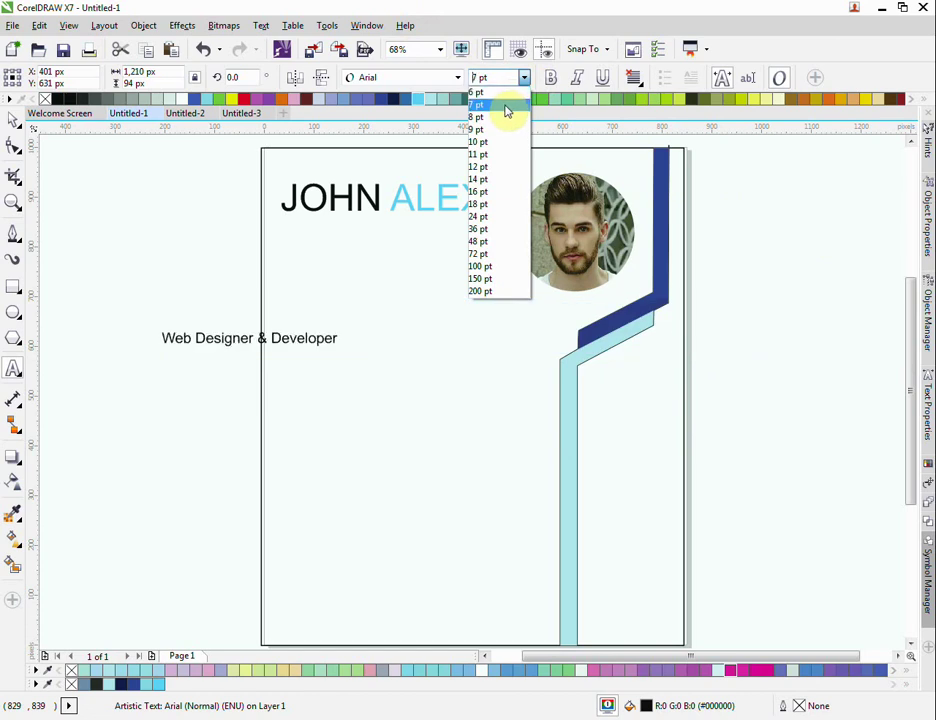
pyautogui.click(498, 92)
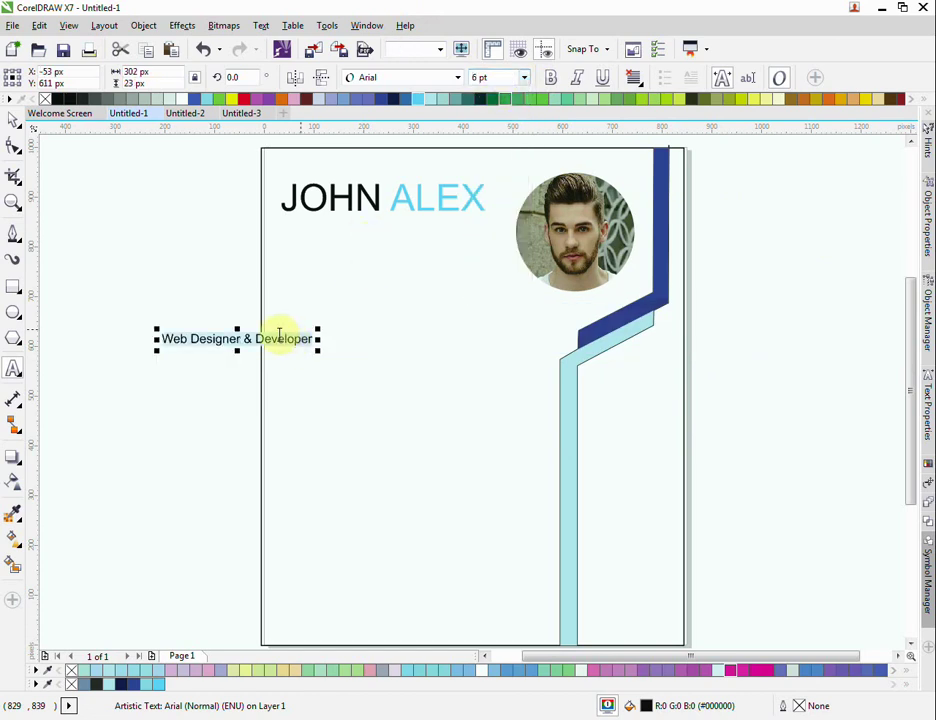
pyautogui.moveTo(236, 339)
pyautogui.mouseDown()
pyautogui.moveTo(345, 244)
pyautogui.moveTo(403, 224)
pyautogui.moveTo(357, 223)
pyautogui.mouseUp()
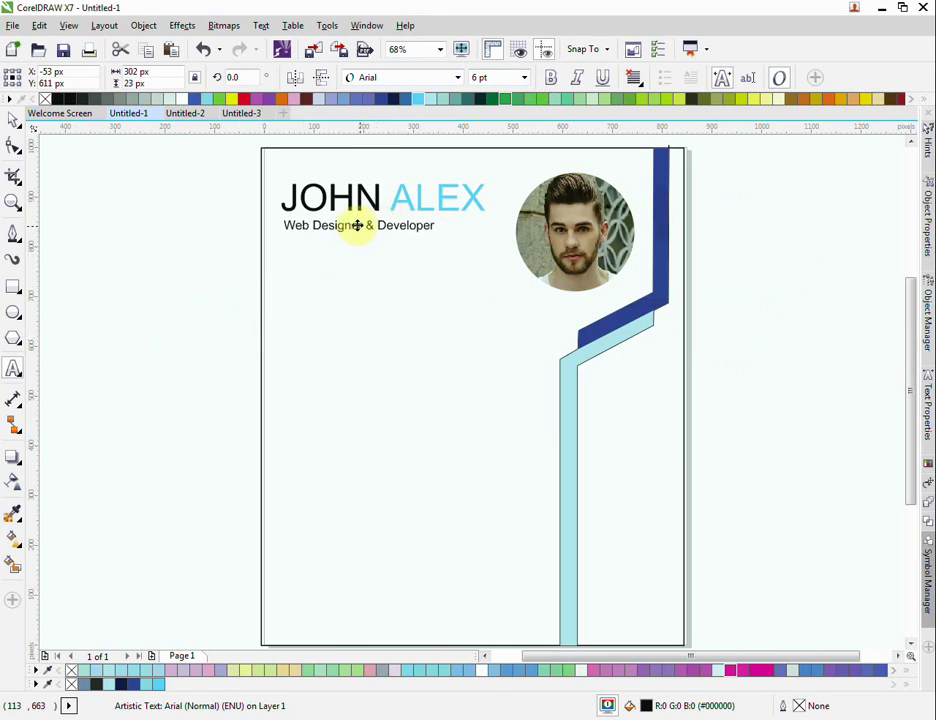
# - Draw a straight vertical line along a temporary guideline, then delete the guideline
pyautogui.click(13, 235)
pyautogui.click(160, 217)
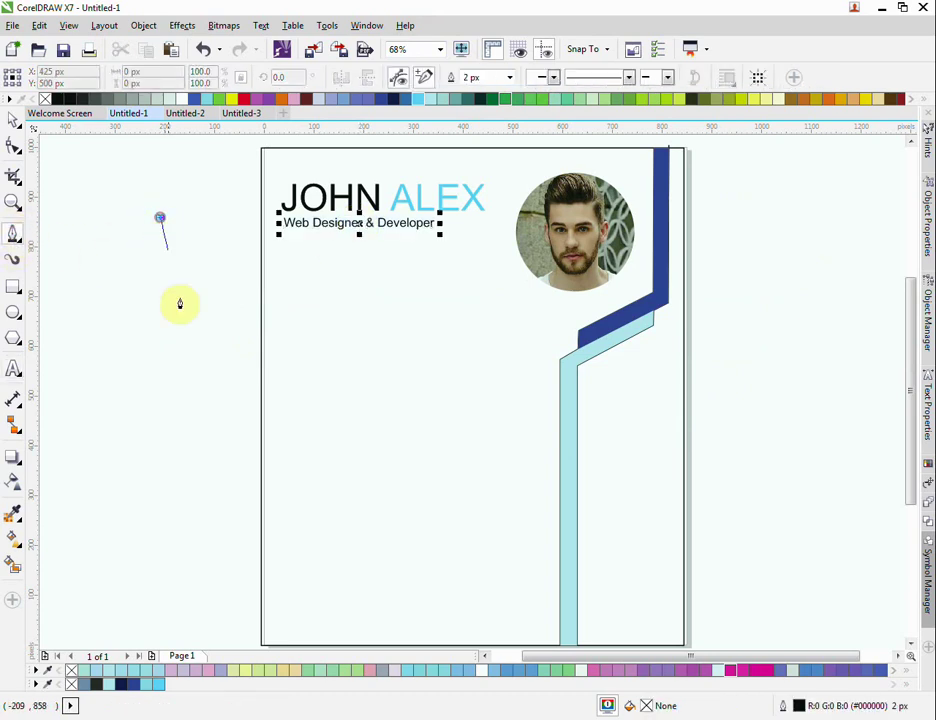
pyautogui.press('Escape')
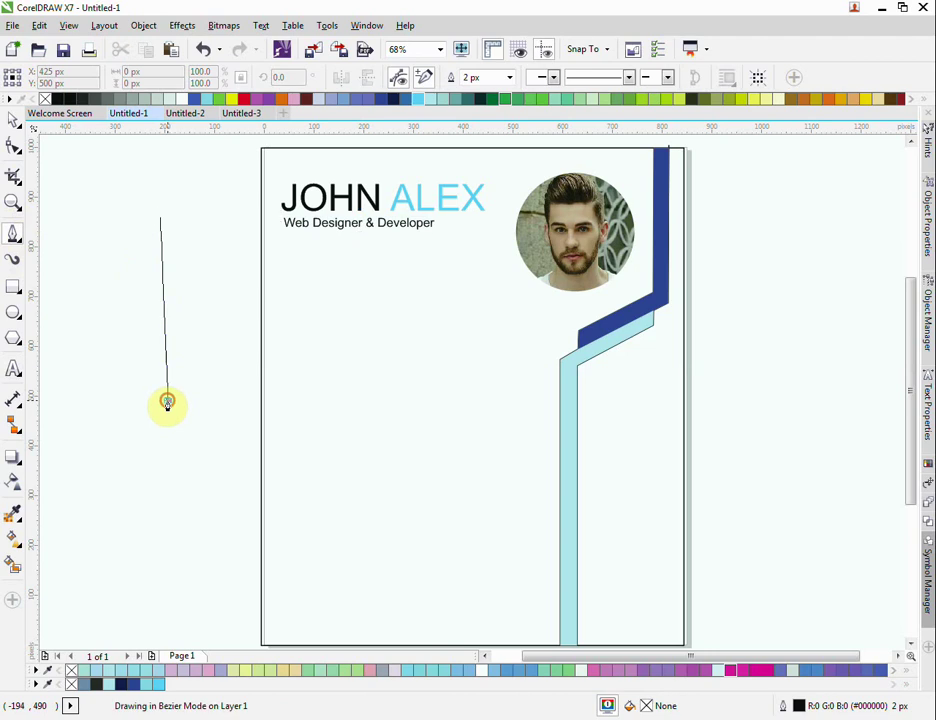
pyautogui.moveTo(33, 325); pyautogui.dragTo(150, 326)
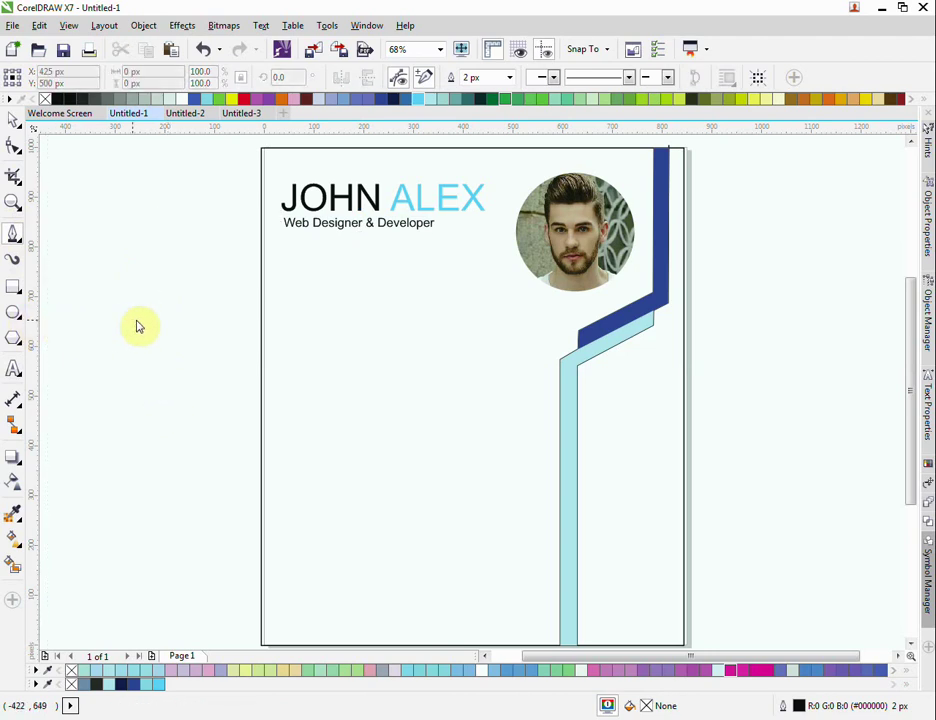
pyautogui.click(150, 326)
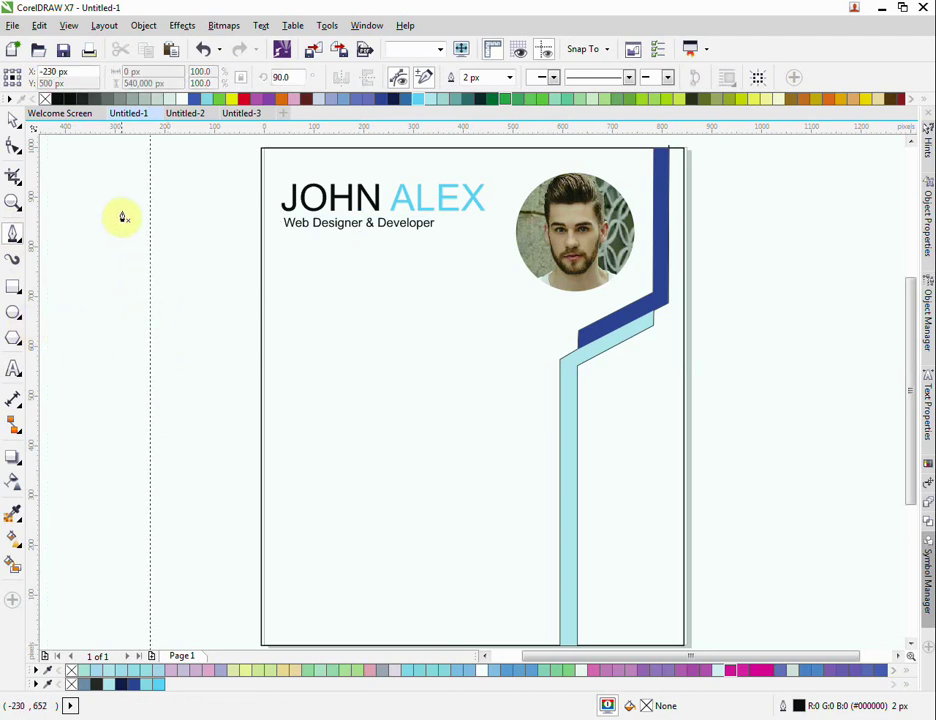
pyautogui.click(150, 152)
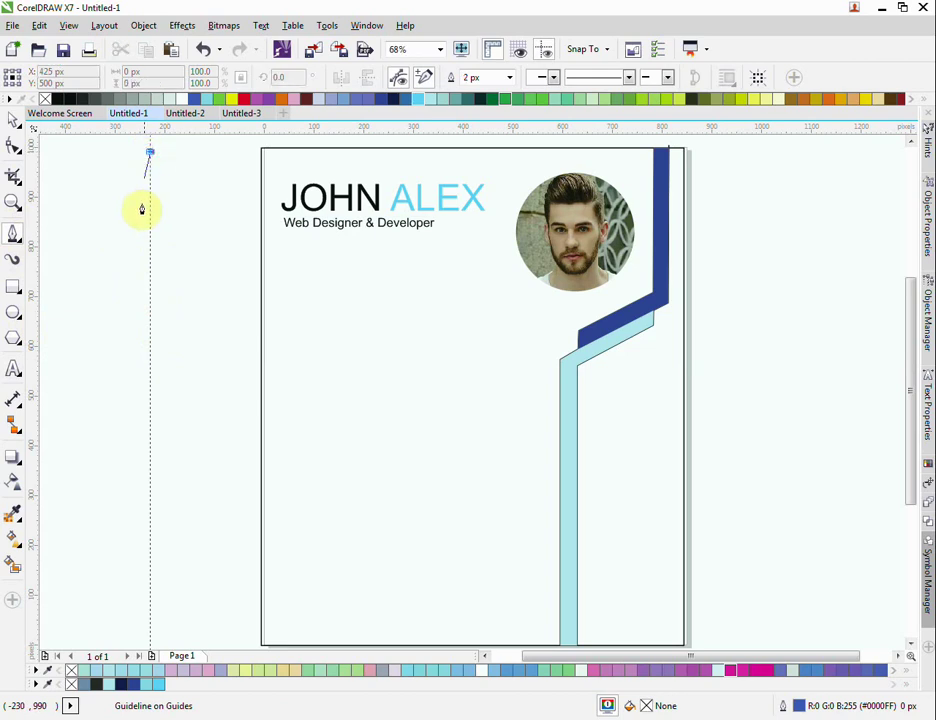
pyautogui.doubleClick(149, 394)
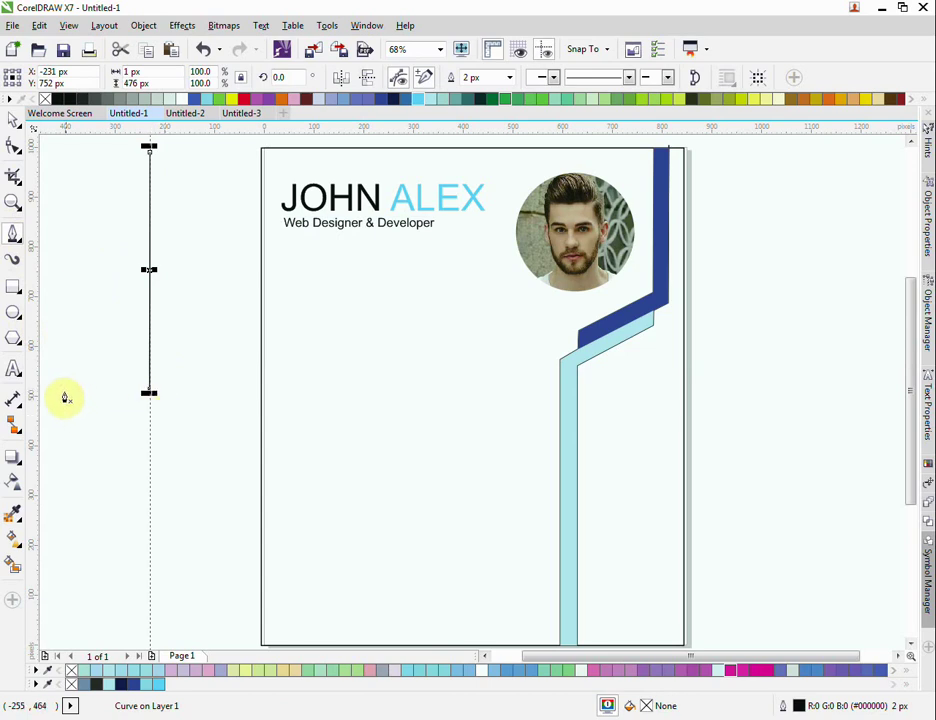
pyautogui.click(15, 122)
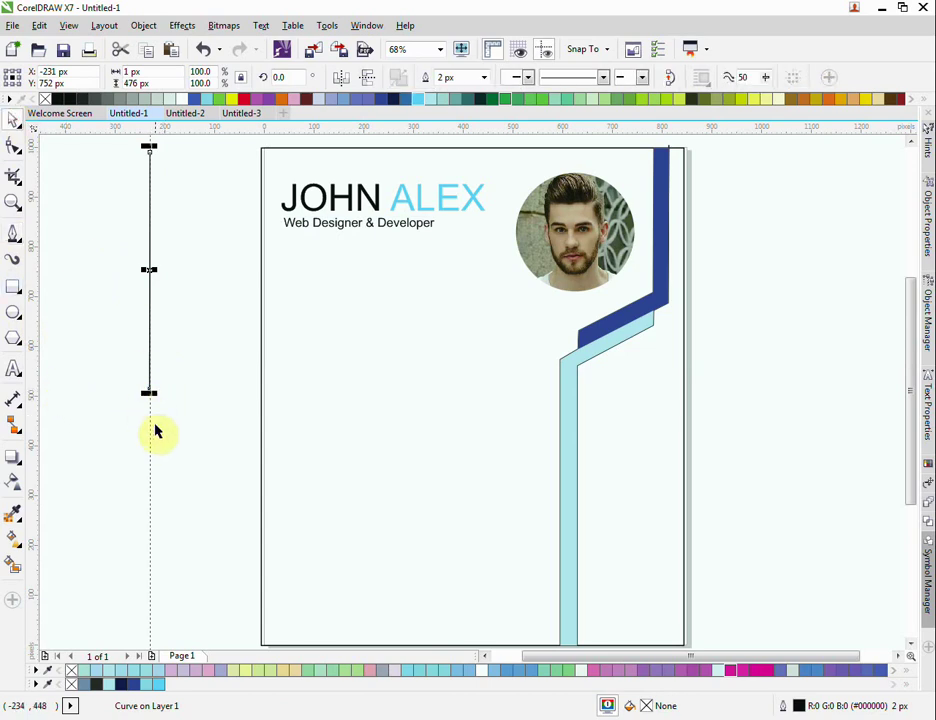
pyautogui.moveTo(148, 424); pyautogui.dragTo(110, 412)
pyautogui.press('Delete')
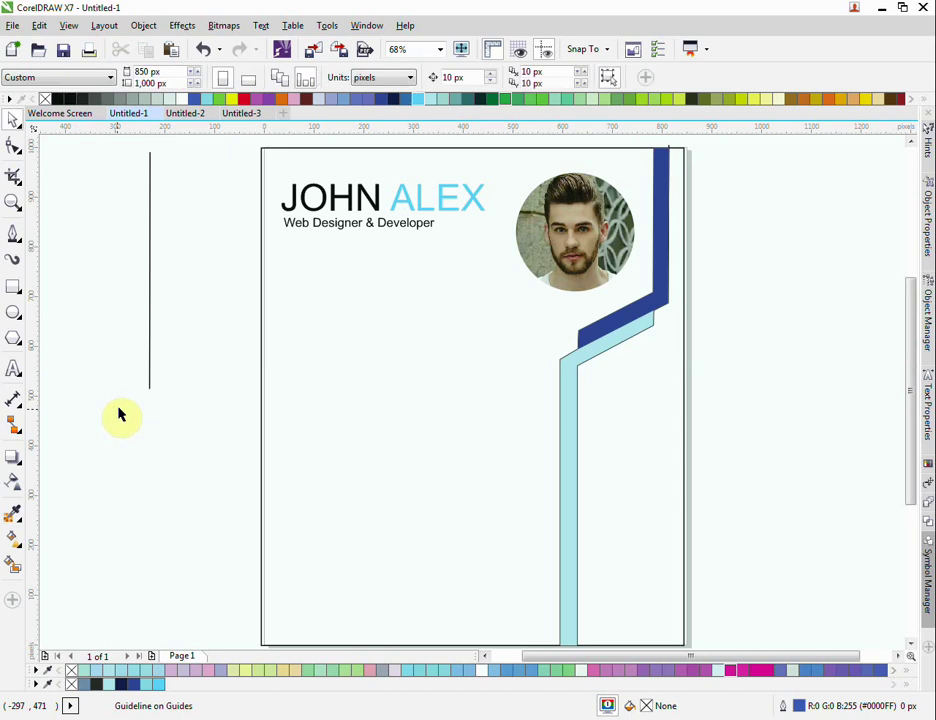
# - Rotate the line 90° and trim it to about 421 px under the job title, aligned with the name
pyautogui.click(148, 290)
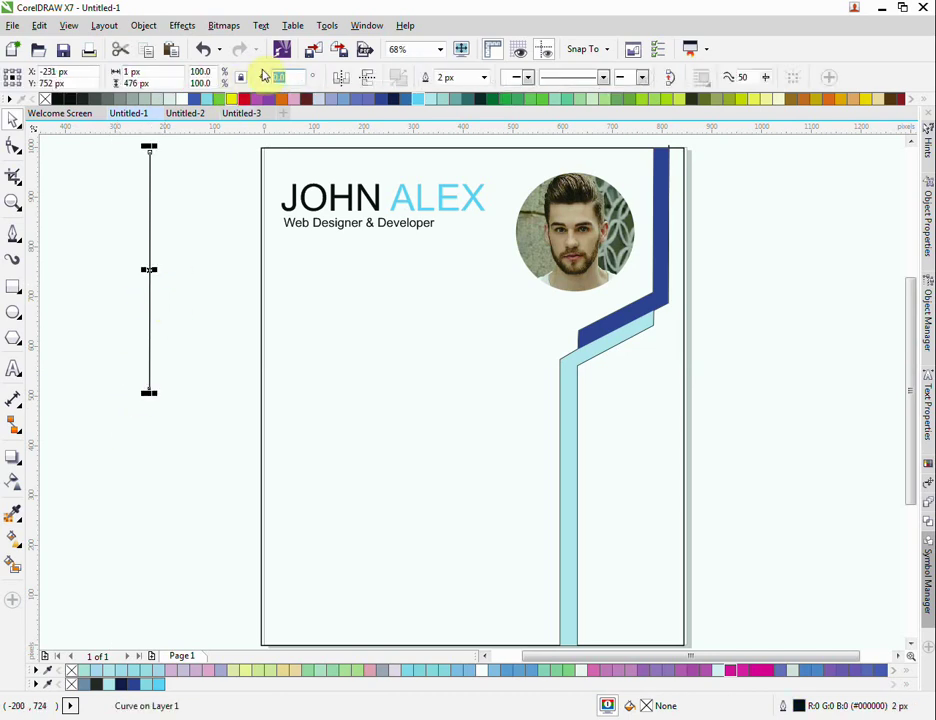
pyautogui.write('90')
pyautogui.press('Return')
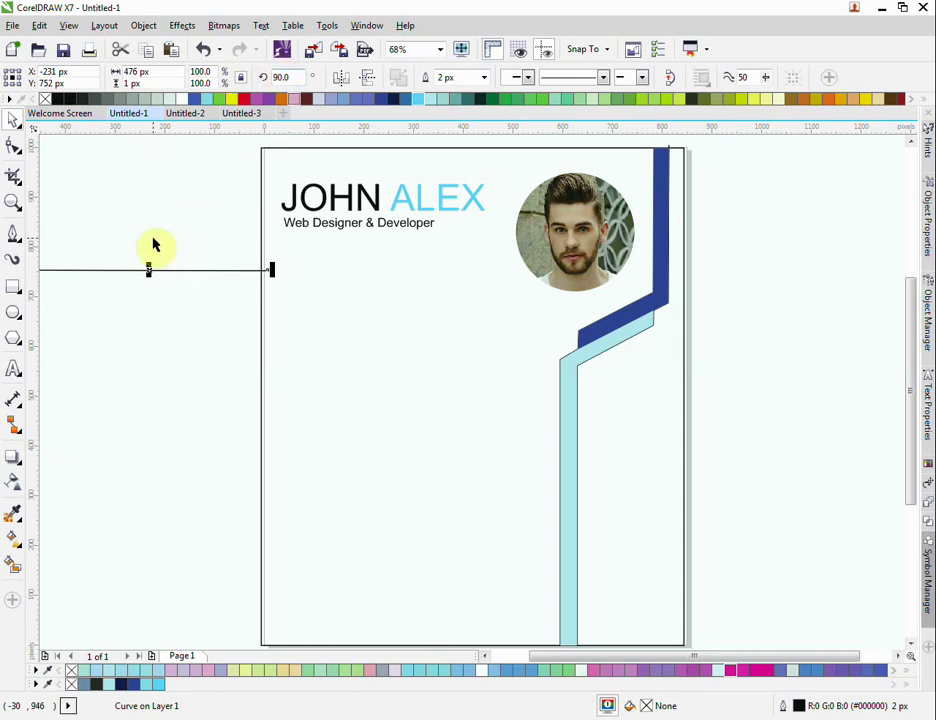
pyautogui.moveTo(145, 269); pyautogui.dragTo(378, 245)
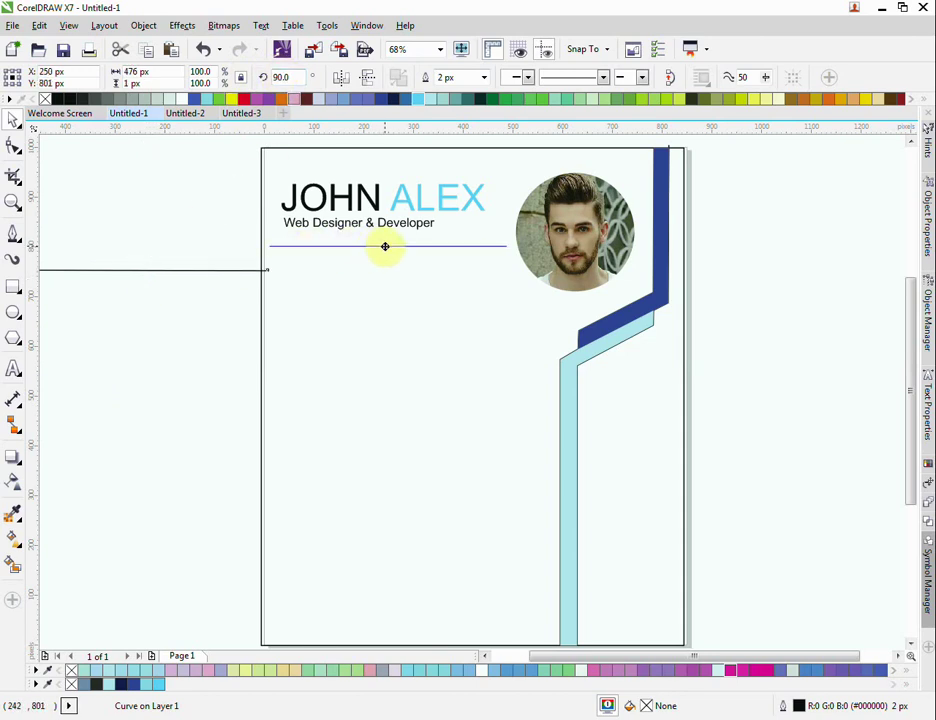
pyautogui.moveTo(384, 246); pyautogui.dragTo(386, 246)
pyautogui.moveTo(511, 246); pyautogui.dragTo(485, 245)
pyautogui.moveTo(380, 245); pyautogui.dragTo(401, 246)
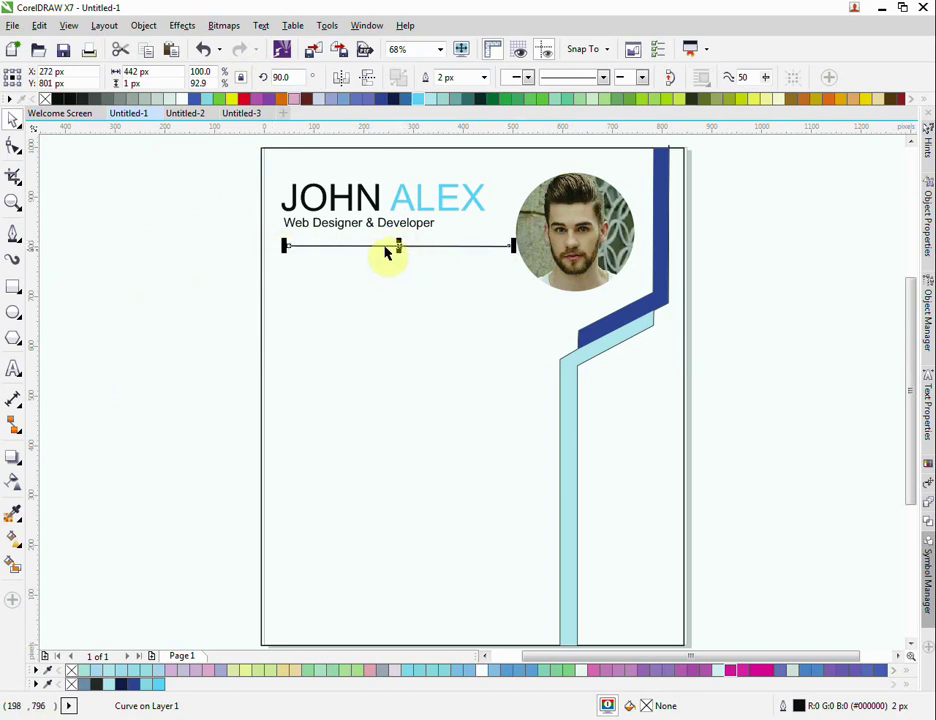
pyautogui.moveTo(284, 246); pyautogui.dragTo(294, 246)
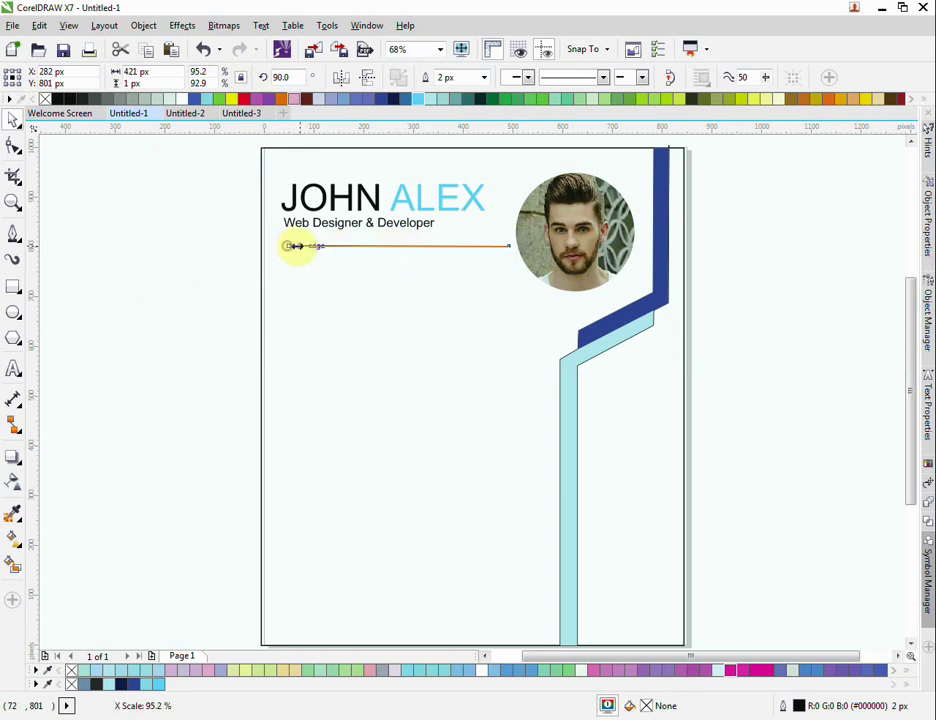
pyautogui.moveTo(404, 246); pyautogui.dragTo(385, 245)
pyautogui.click(217, 254)
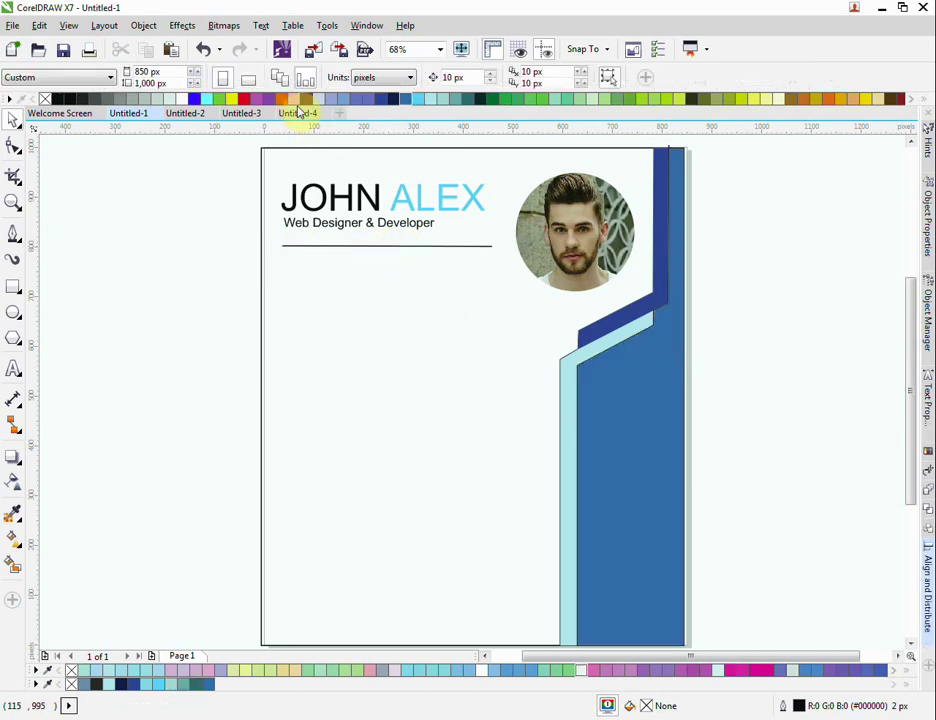
# - Copy the three contact icons from Untitled-3 into the bottom of the resume's blue band
pyautogui.click(285, 113)
pyautogui.click(241, 113)
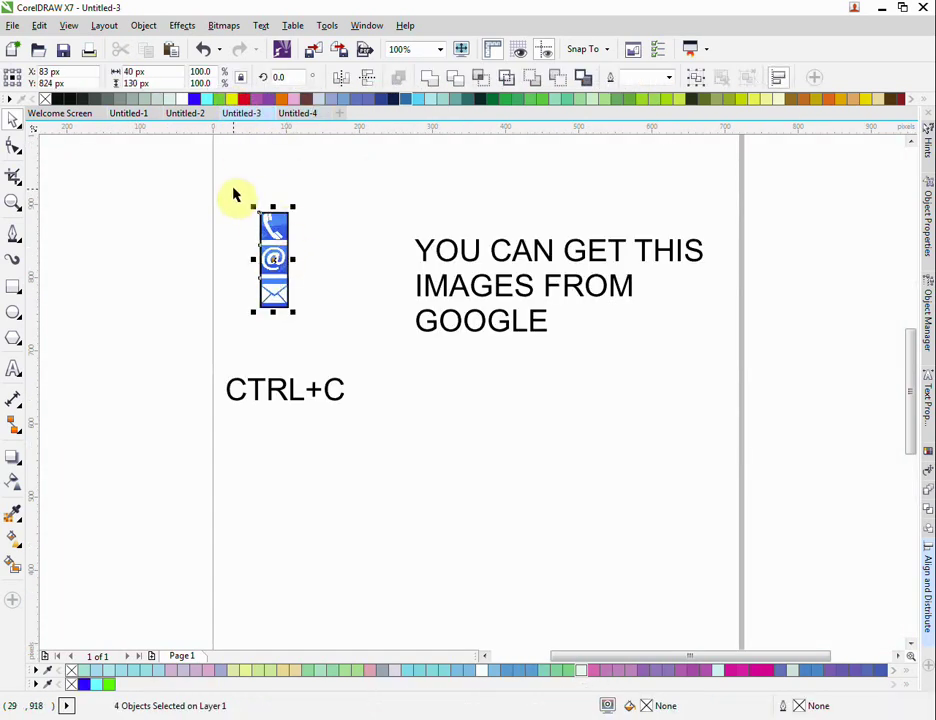
pyautogui.moveTo(234, 190); pyautogui.dragTo(325, 350)
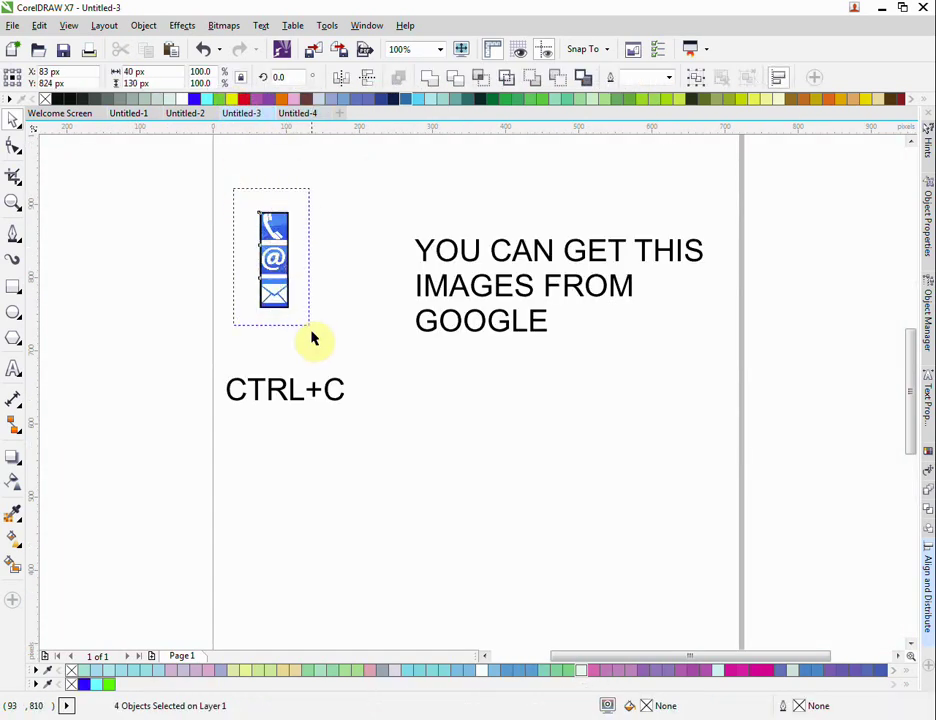
pyautogui.hotkey('ctrl', 'c')
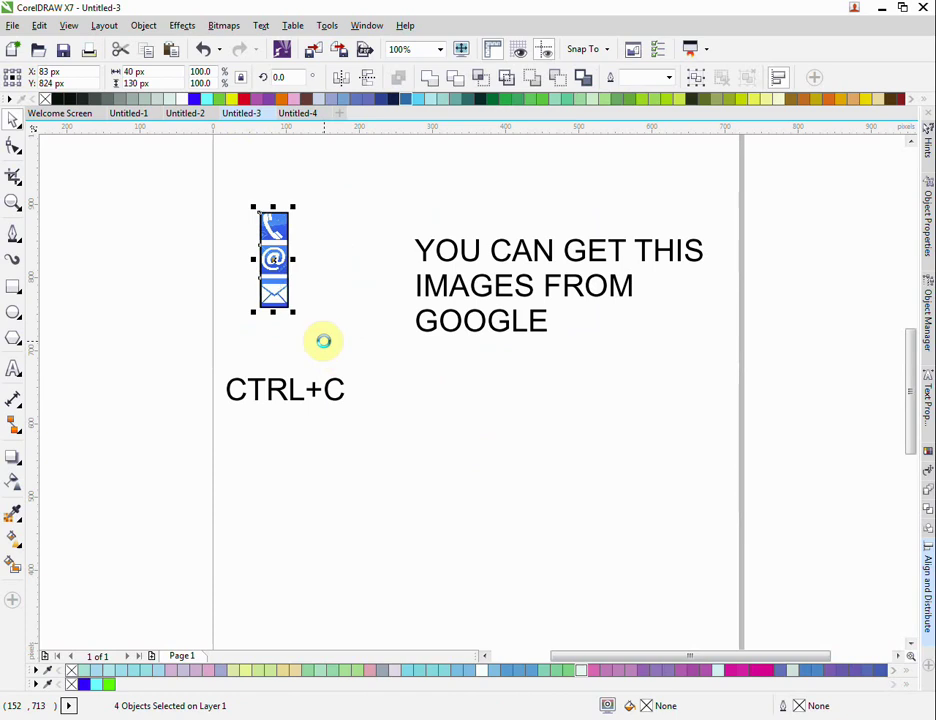
pyautogui.click(124, 113)
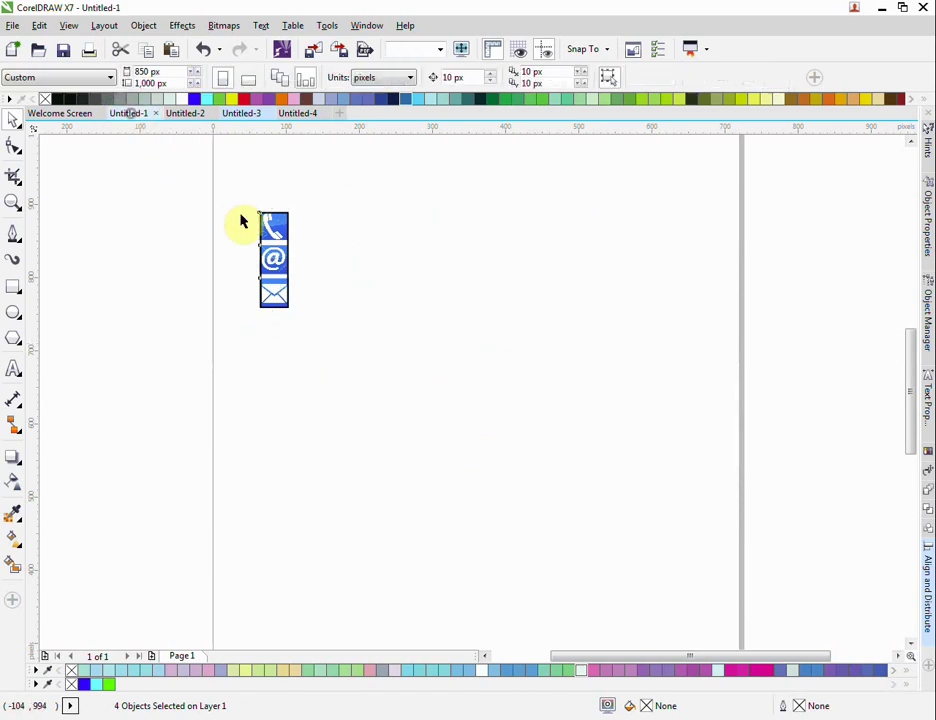
pyautogui.hotkey('ctrl', 'v')
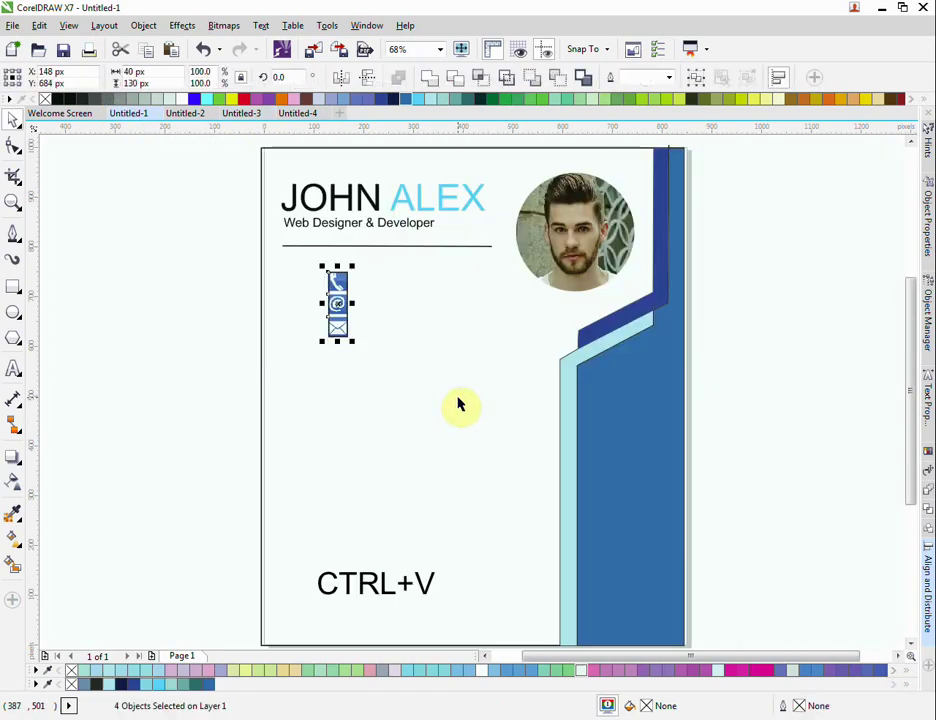
pyautogui.moveTo(336, 302); pyautogui.dragTo(601, 599)
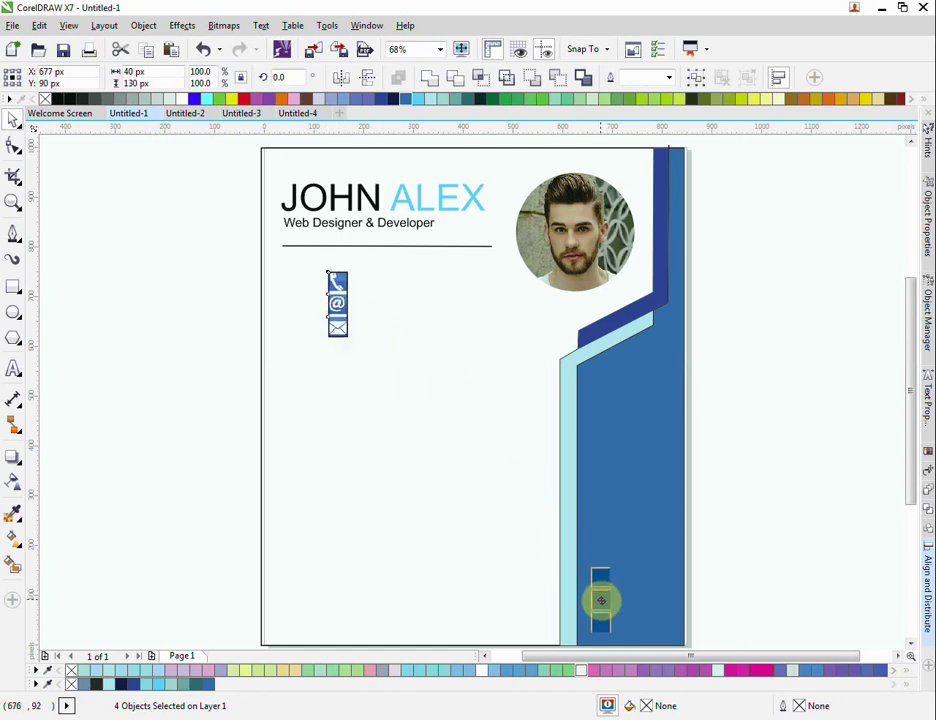
pyautogui.moveTo(601, 599); pyautogui.dragTo(591, 608)
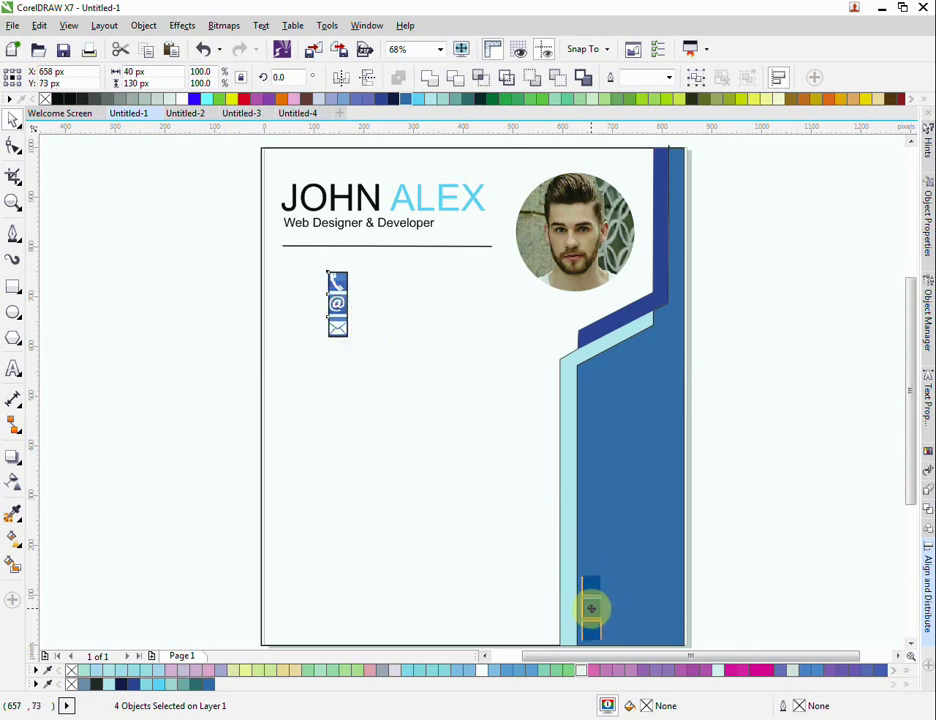
pyautogui.moveTo(591, 608); pyautogui.dragTo(590, 608)
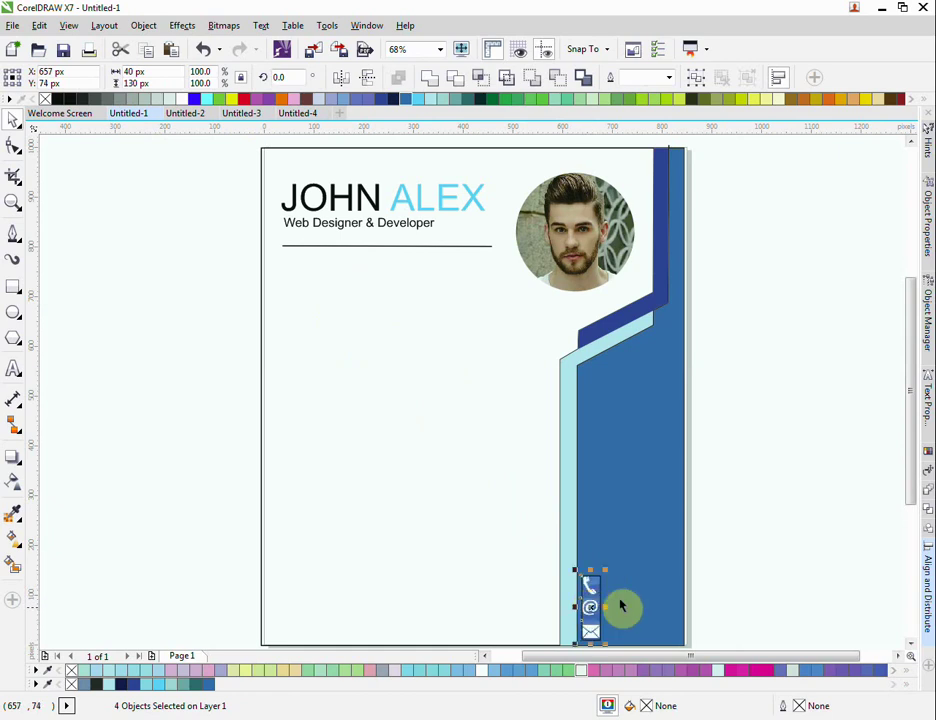
# - Set the contact icons' outline width to None
pyautogui.click(783, 541)
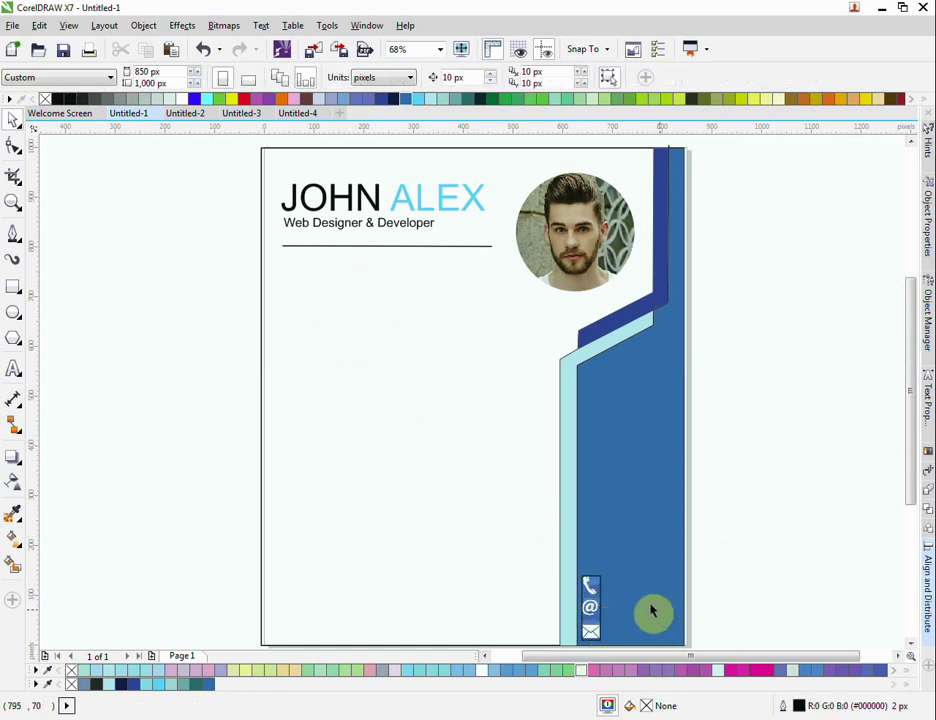
pyautogui.click(596, 606)
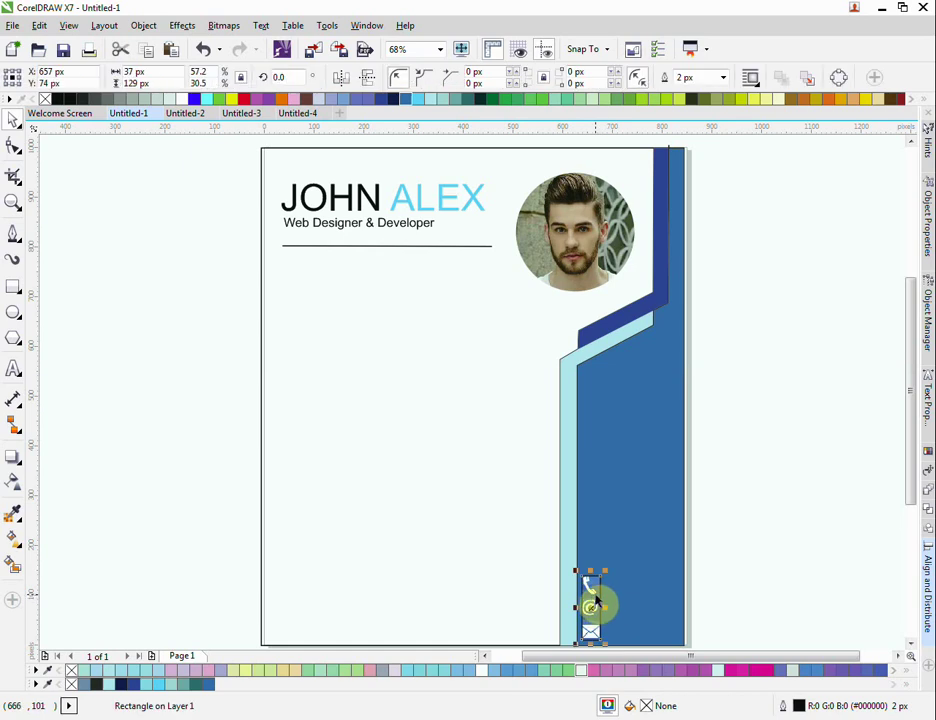
pyautogui.click(722, 82)
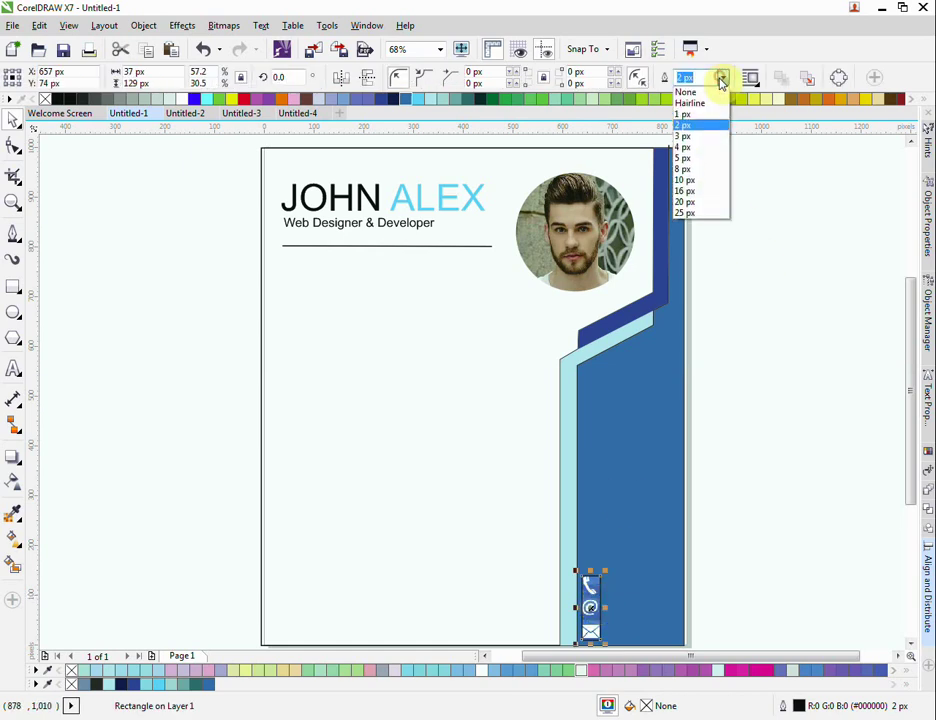
pyautogui.click(711, 90)
pyautogui.click(766, 196)
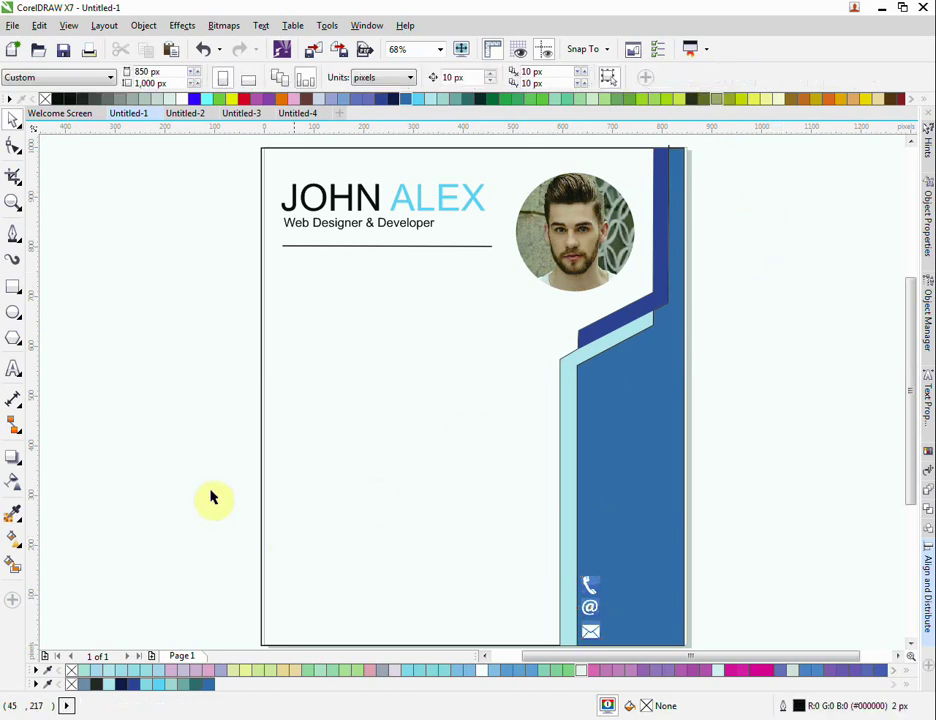
pyautogui.click(14, 369)
# - Type the phone number as text and set it to 6 pt
pyautogui.click(169, 390)
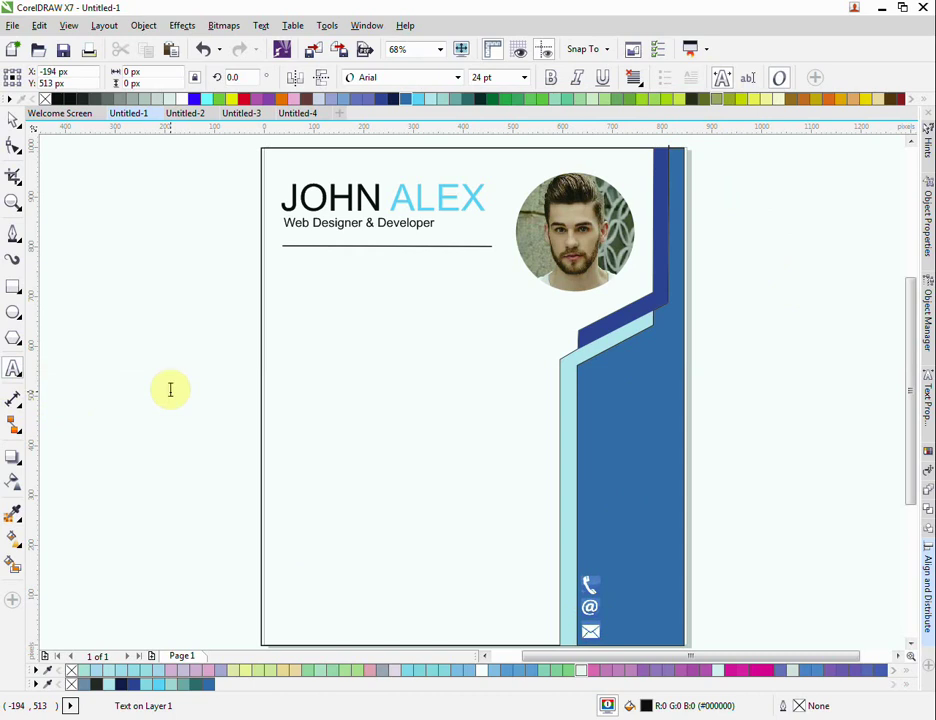
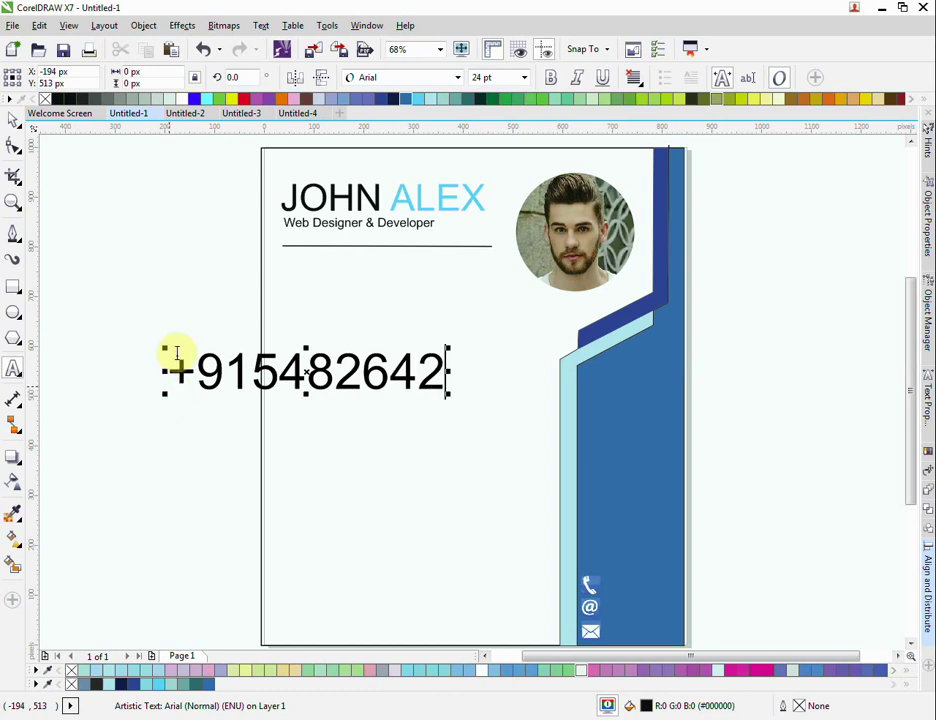
pyautogui.hotkey('ctrl', 'a')
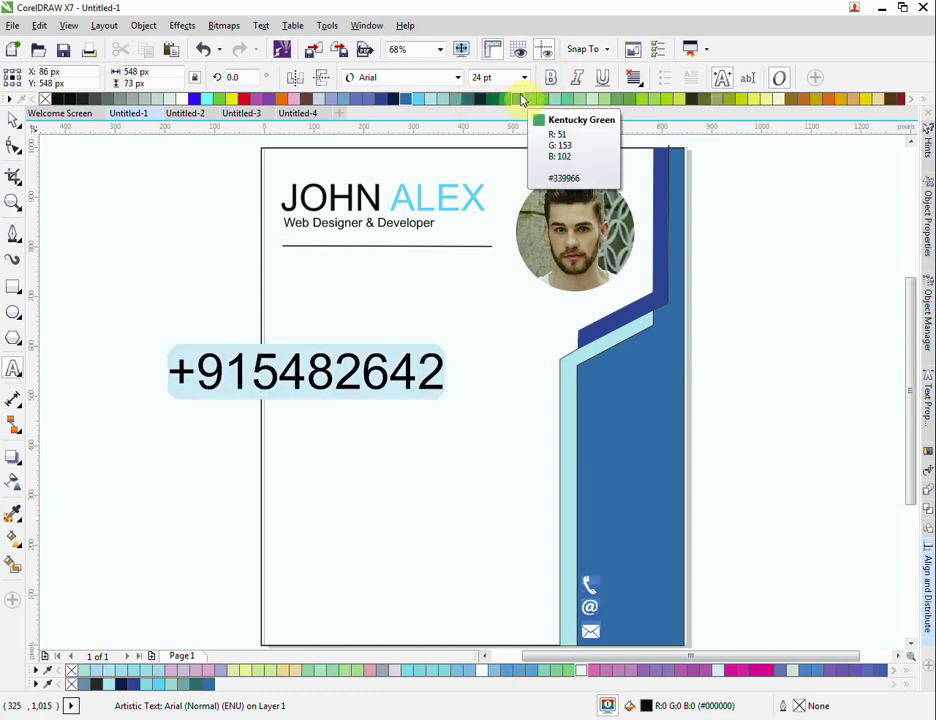
pyautogui.click(520, 79)
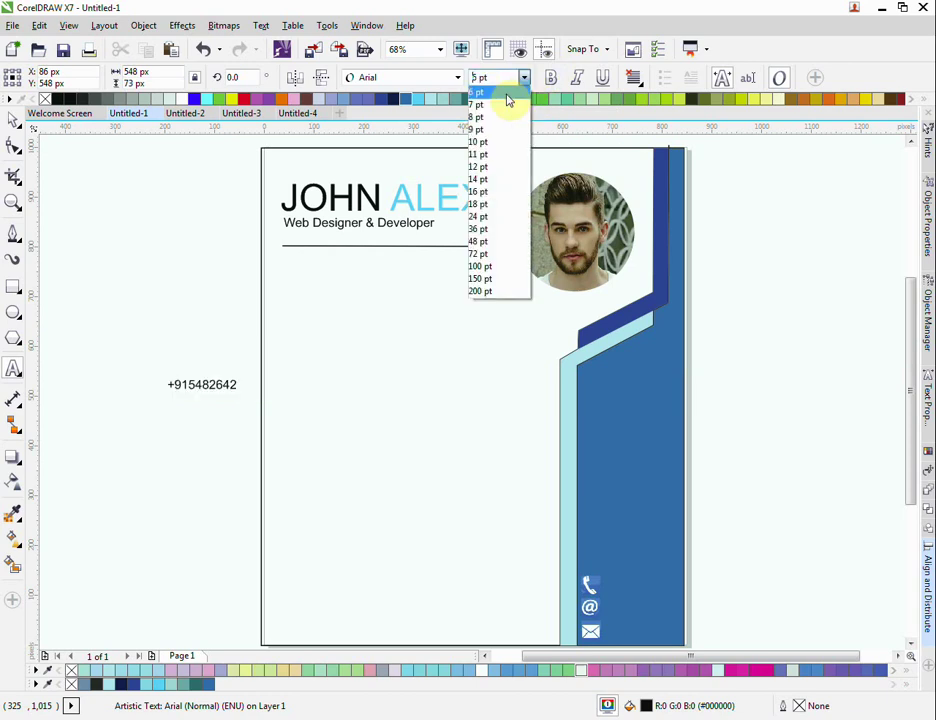
pyautogui.click(507, 92)
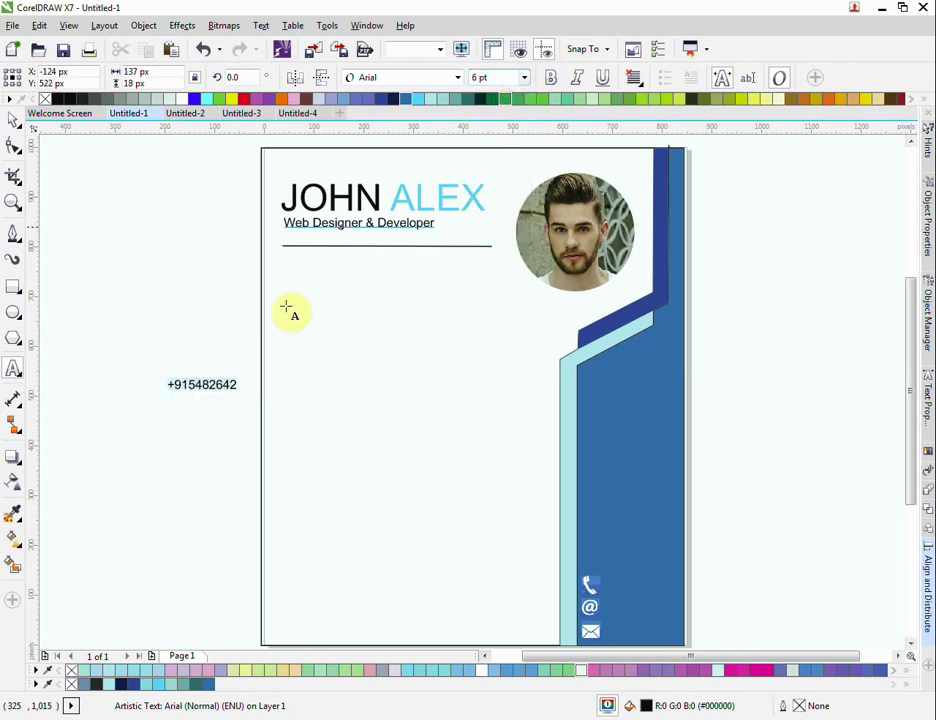
pyautogui.click(202, 386)
# - Place the phone number beside the phone icon and make it white
pyautogui.moveTo(338, 457); pyautogui.dragTo(637, 585)
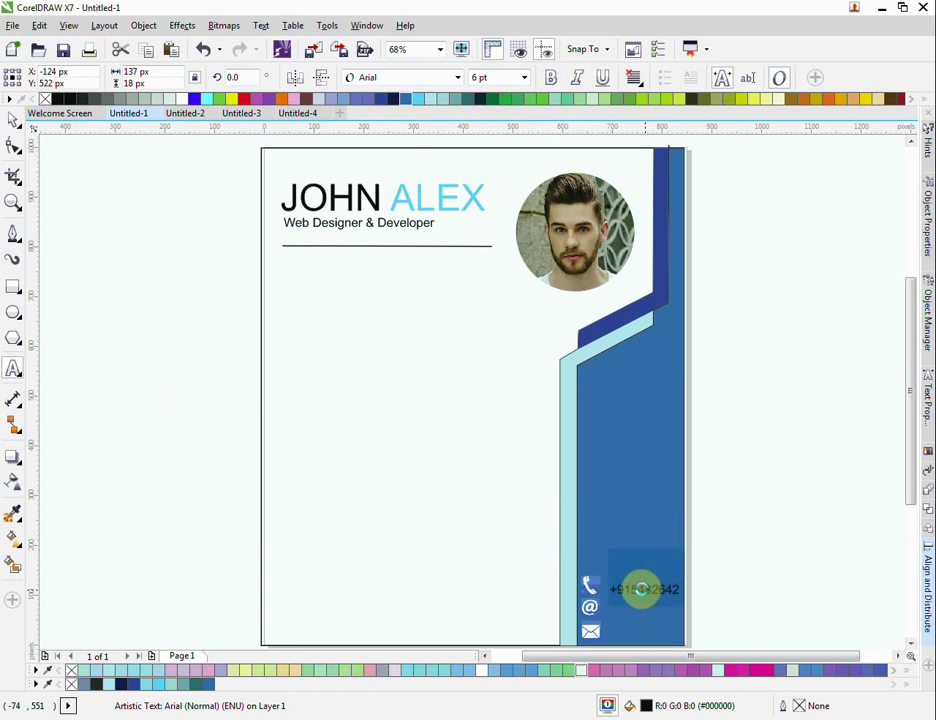
pyautogui.moveTo(637, 584); pyautogui.dragTo(640, 585)
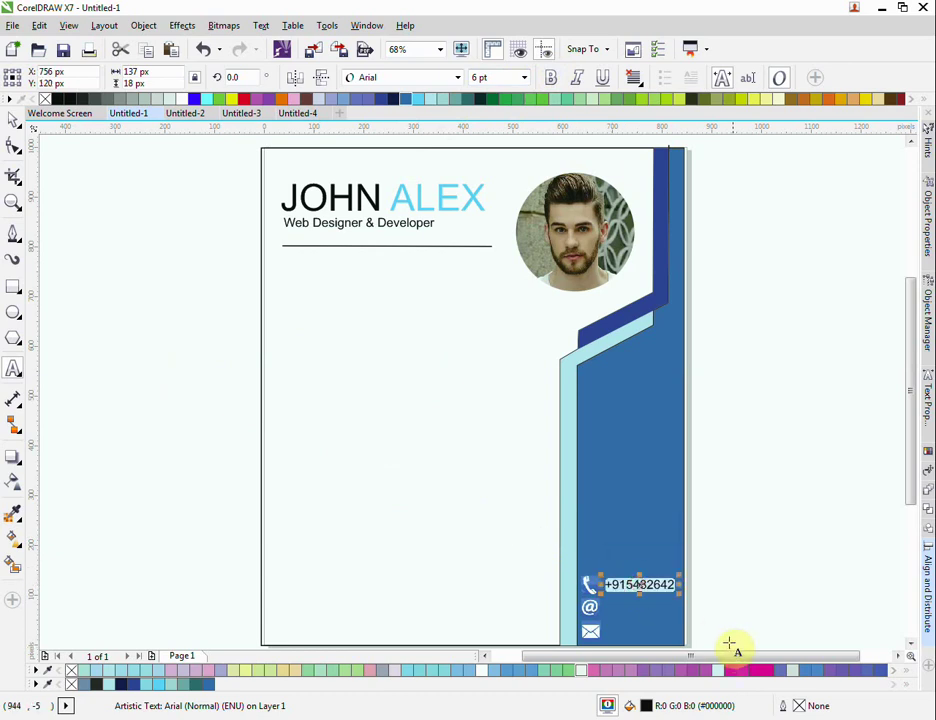
pyautogui.click(175, 101)
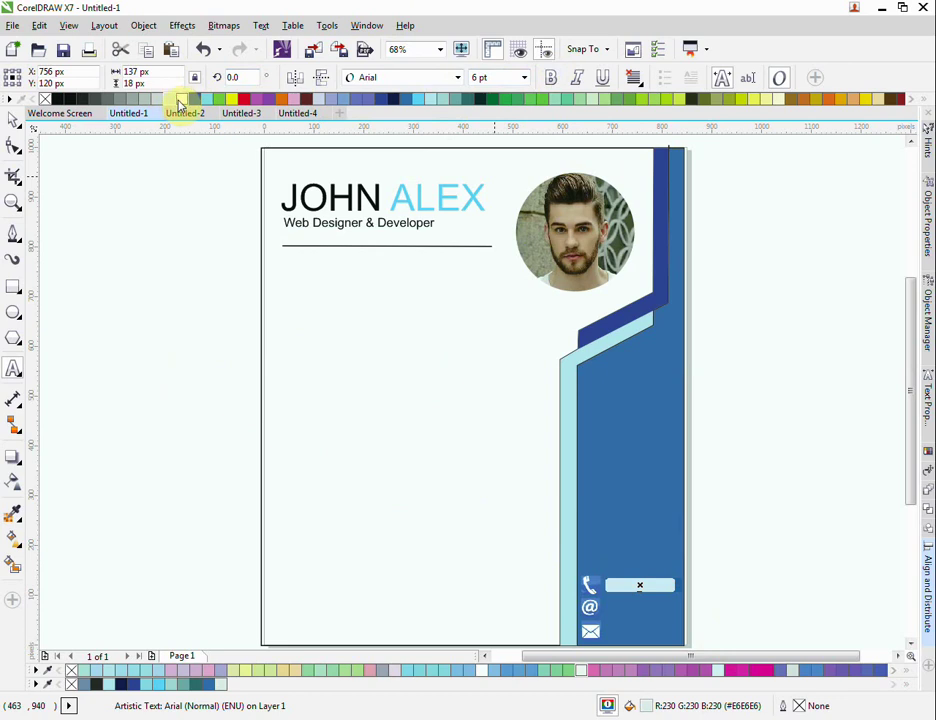
pyautogui.click(796, 470)
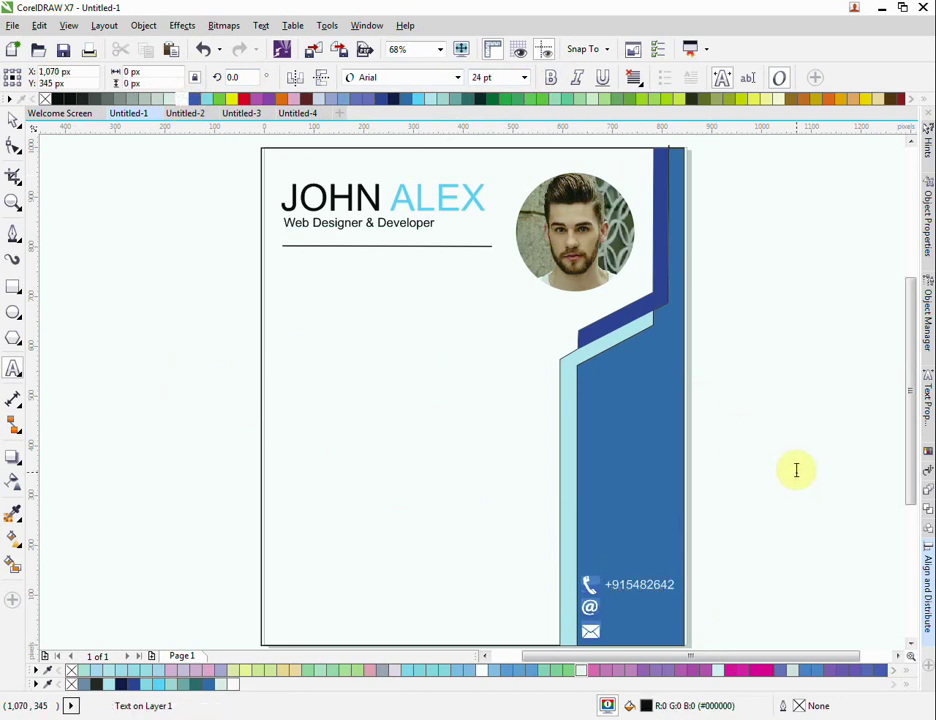
pyautogui.write('o')
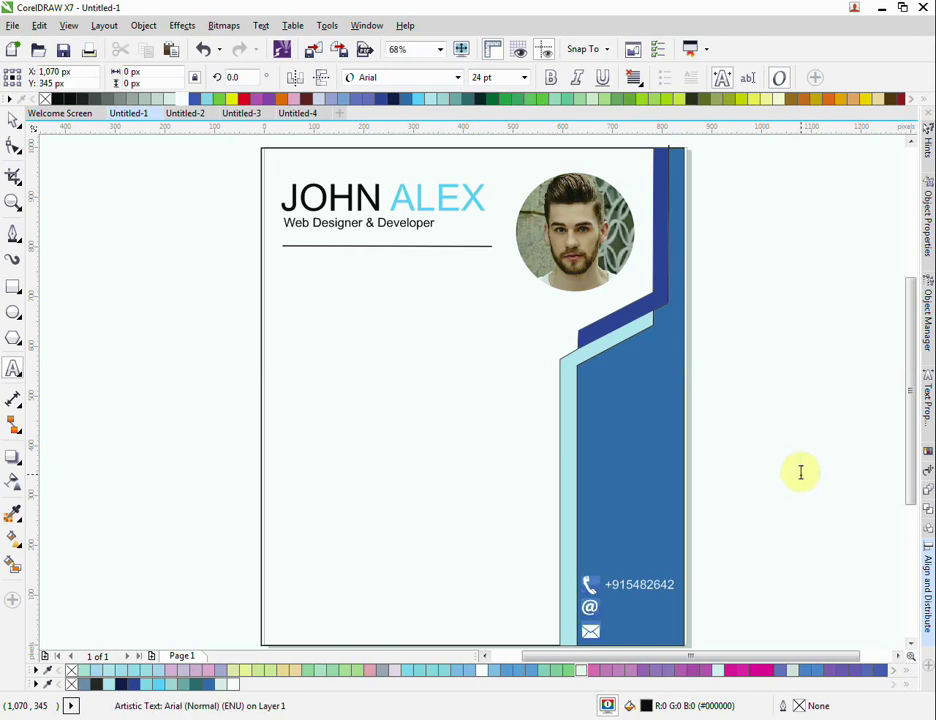
# - Add the first e-mail address as white 6 pt text beside the @ icon
pyautogui.click(108, 424)
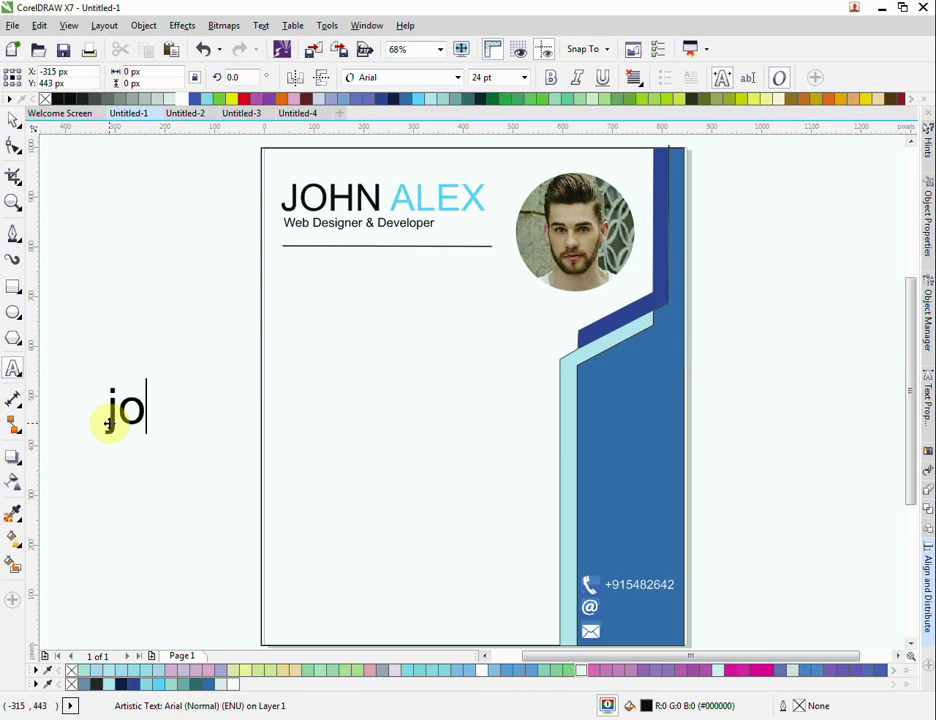
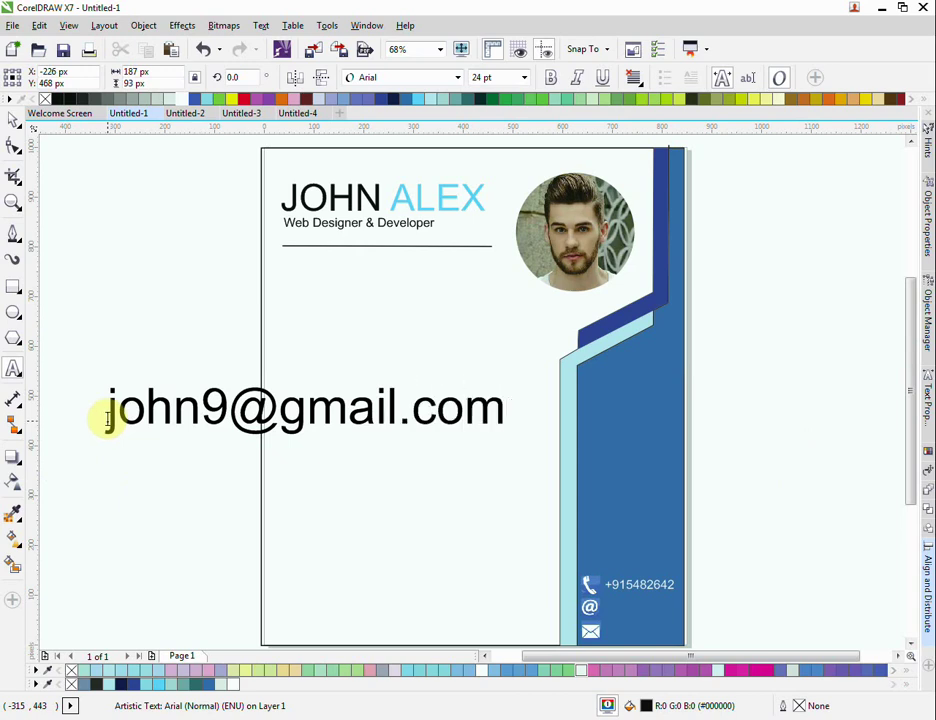
pyautogui.hotkey('ctrl', 'a')
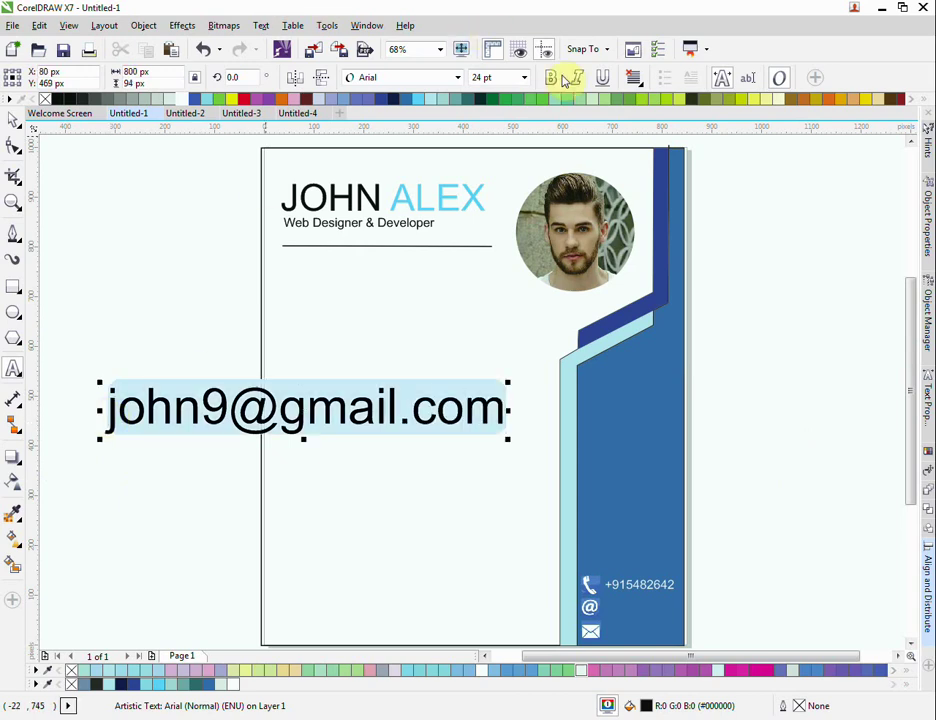
pyautogui.click(523, 78)
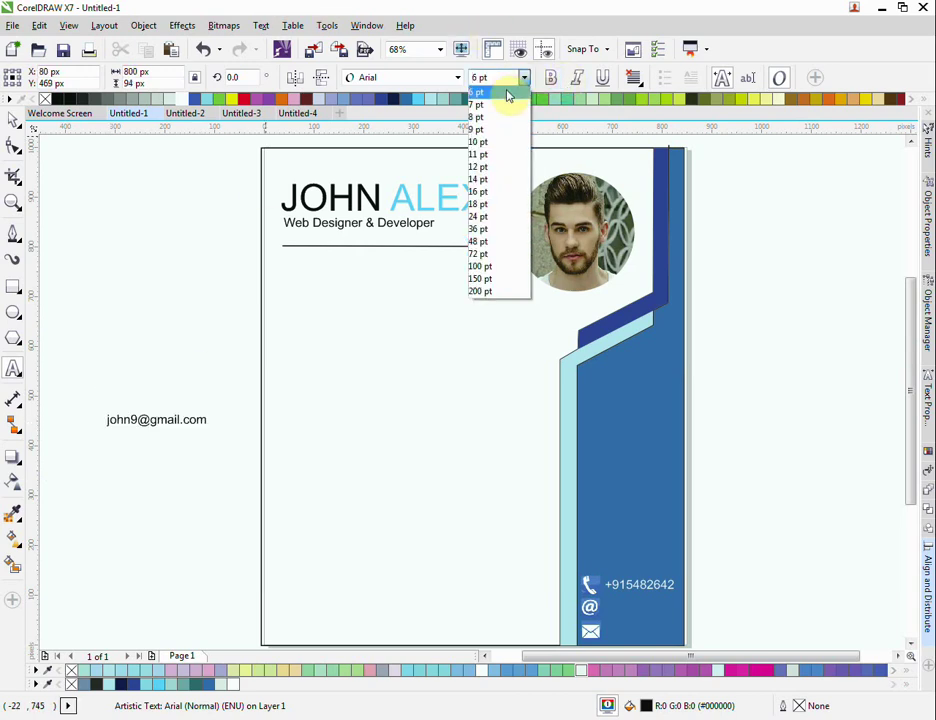
pyautogui.click(507, 93)
pyautogui.click(191, 100)
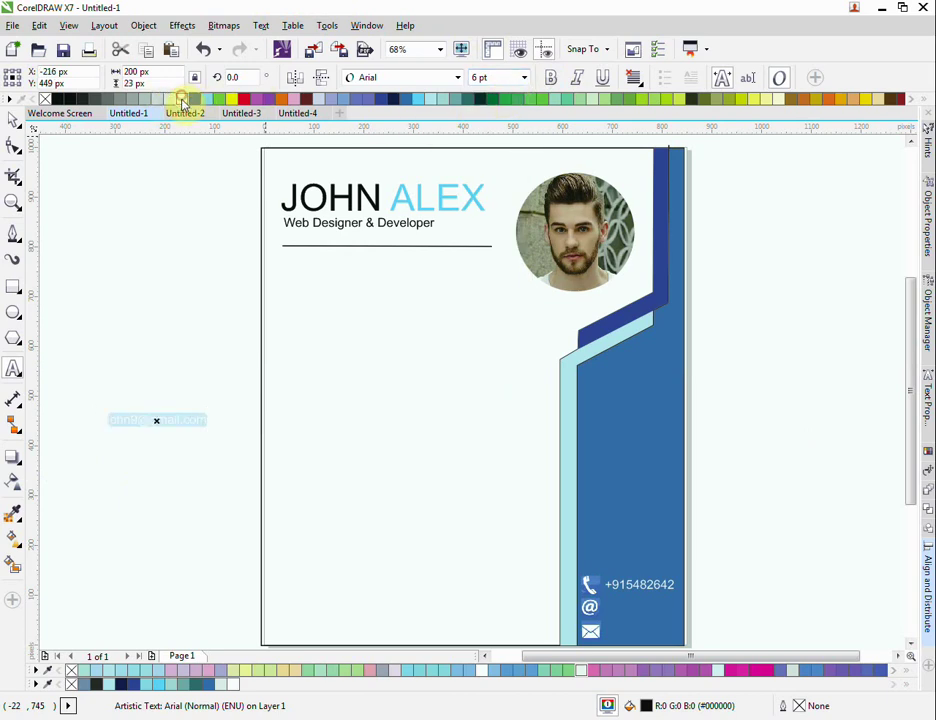
pyautogui.moveTo(155, 423)
pyautogui.mouseDown()
pyautogui.moveTo(700, 622)
pyautogui.moveTo(643, 610)
pyautogui.mouseUp()
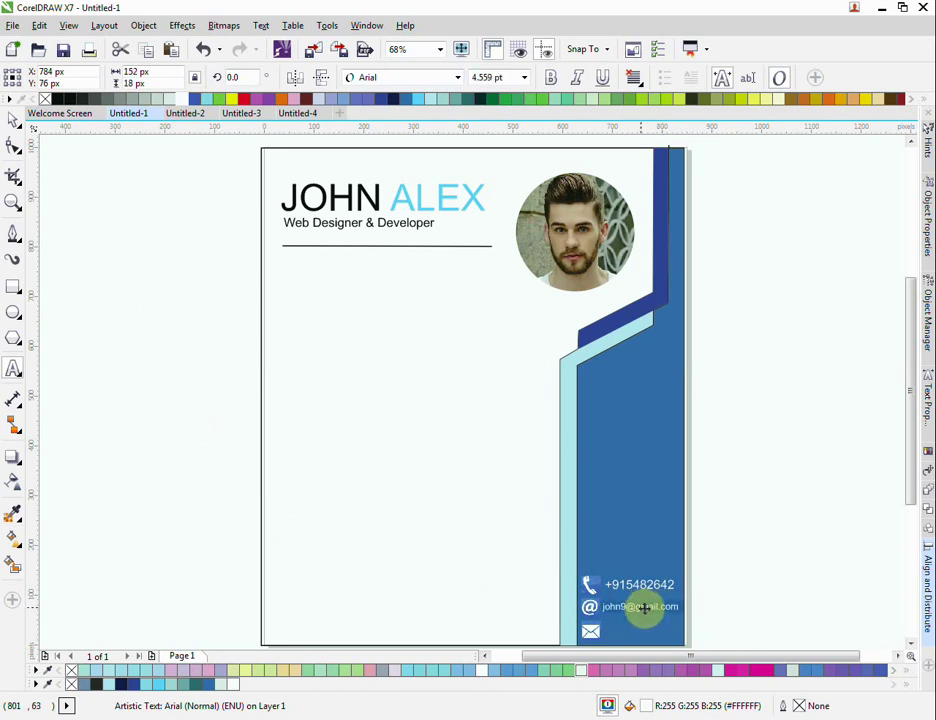
pyautogui.click(643, 607)
pyautogui.click(157, 412)
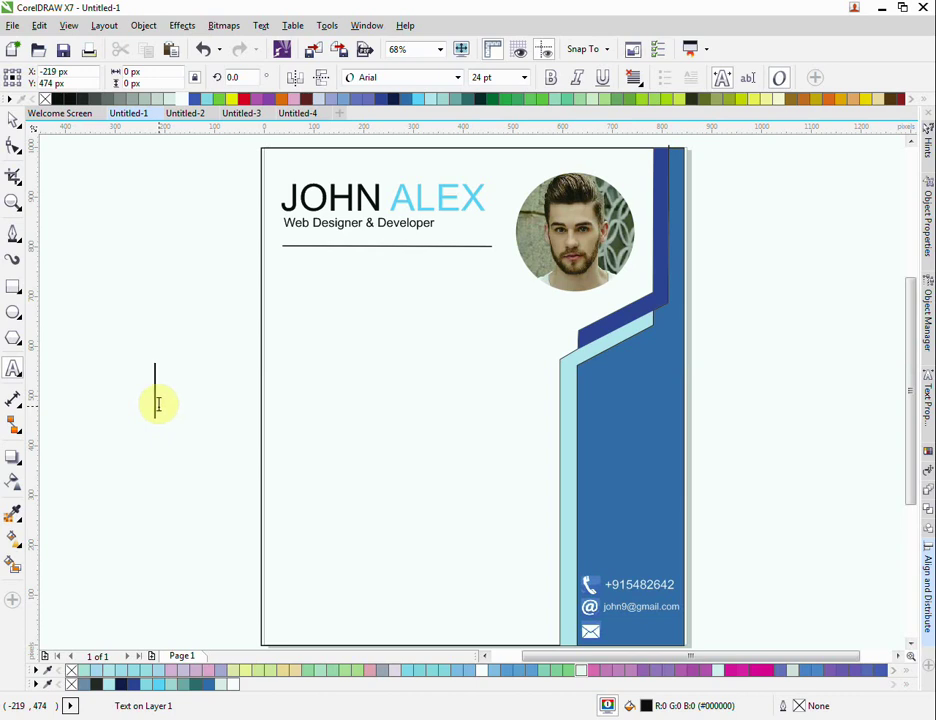
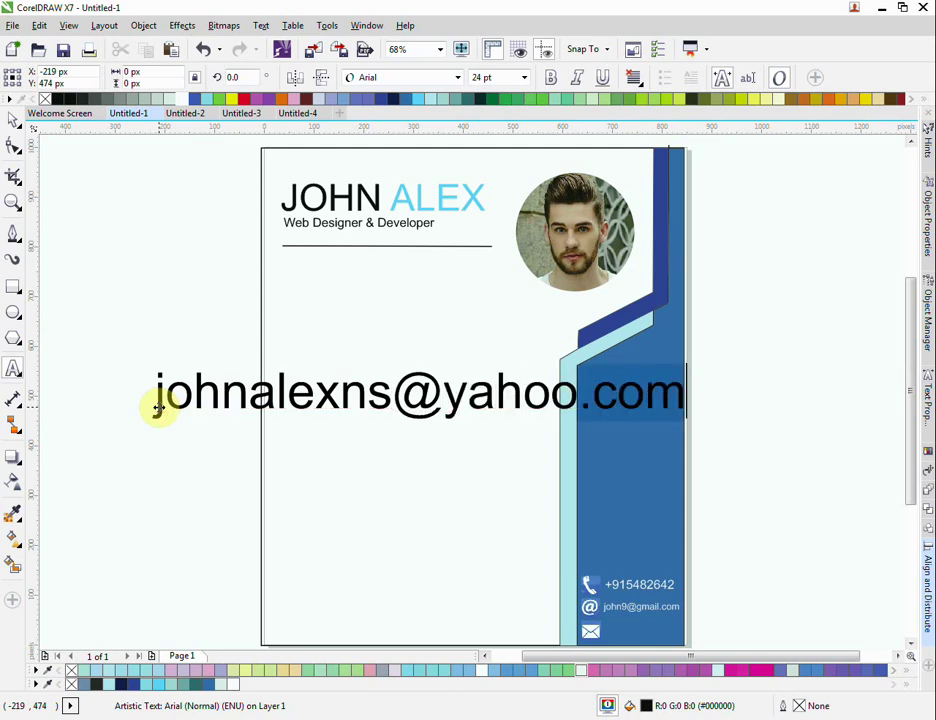
# - Type the second e-mail address as white 6 pt text
pyautogui.hotkey('ctrl', 'a')
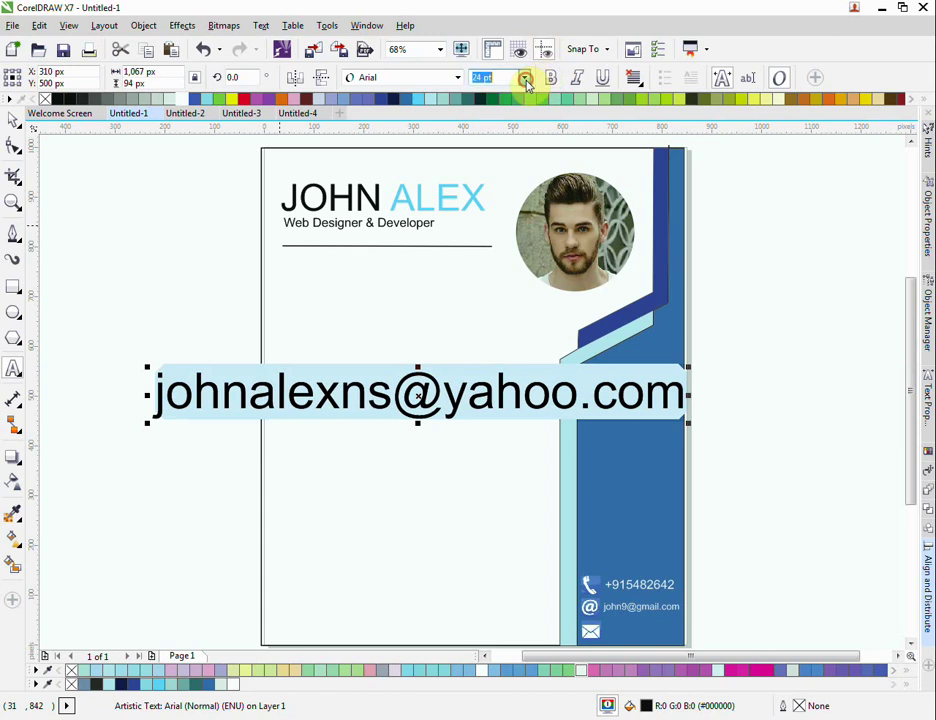
pyautogui.click(523, 77)
pyautogui.click(503, 94)
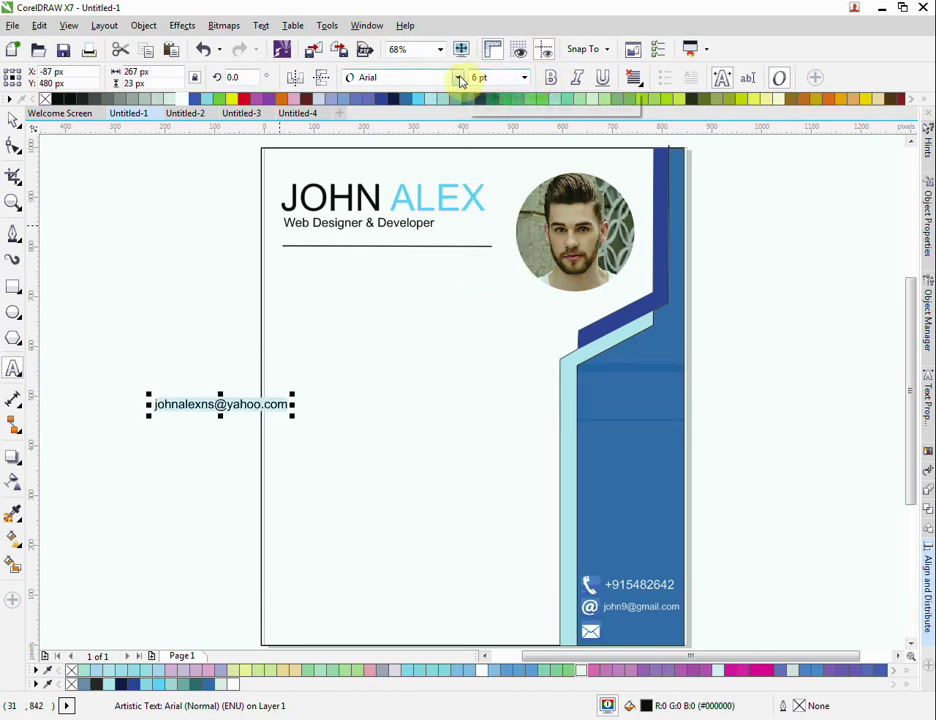
pyautogui.click(184, 99)
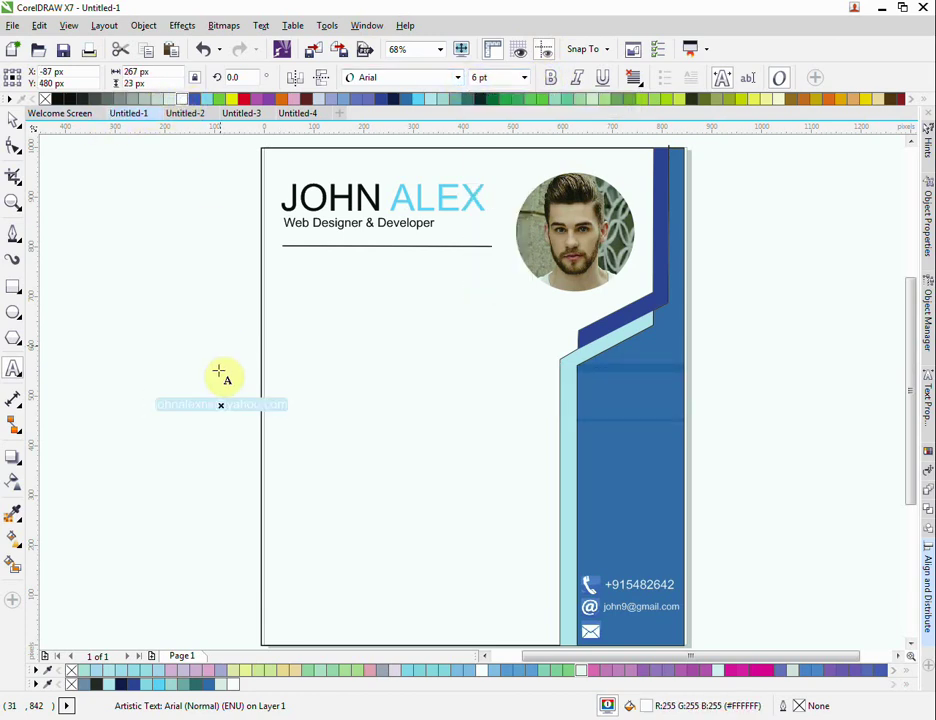
# - Place the second e-mail beside the envelope icon, scaled down to about 3.7 pt
pyautogui.moveTo(220, 405); pyautogui.dragTo(649, 588)
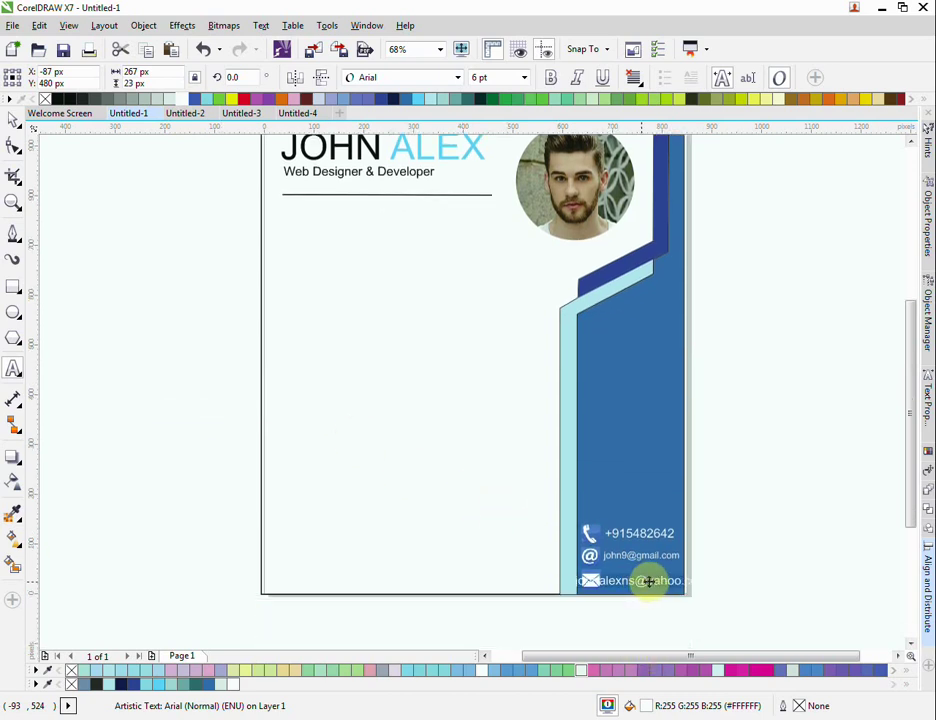
pyautogui.moveTo(718, 592); pyautogui.dragTo(697, 586)
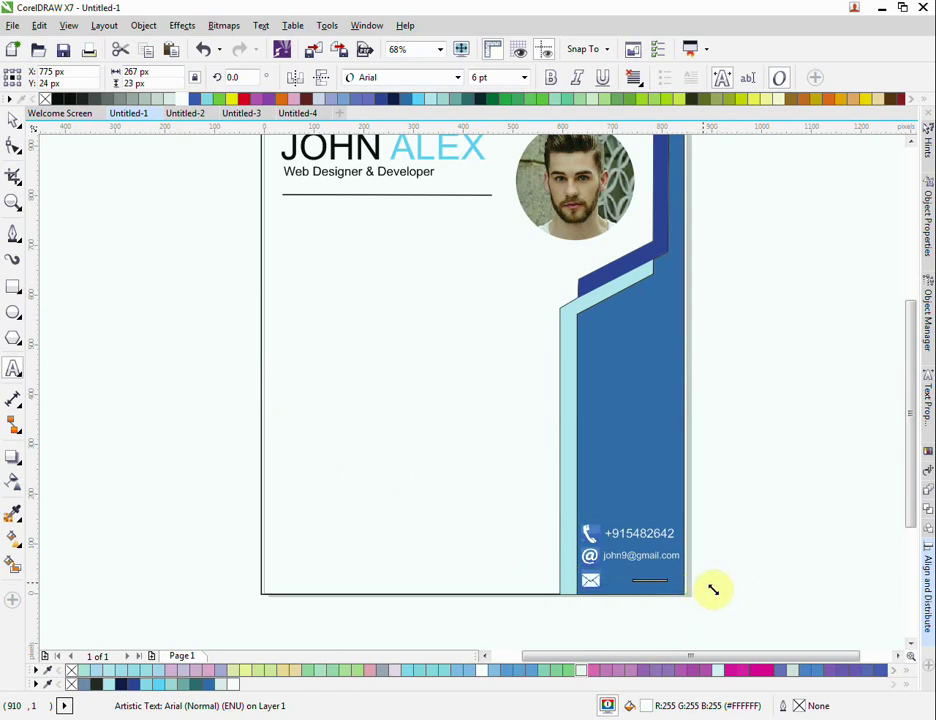
pyautogui.moveTo(731, 594); pyautogui.dragTo(662, 581)
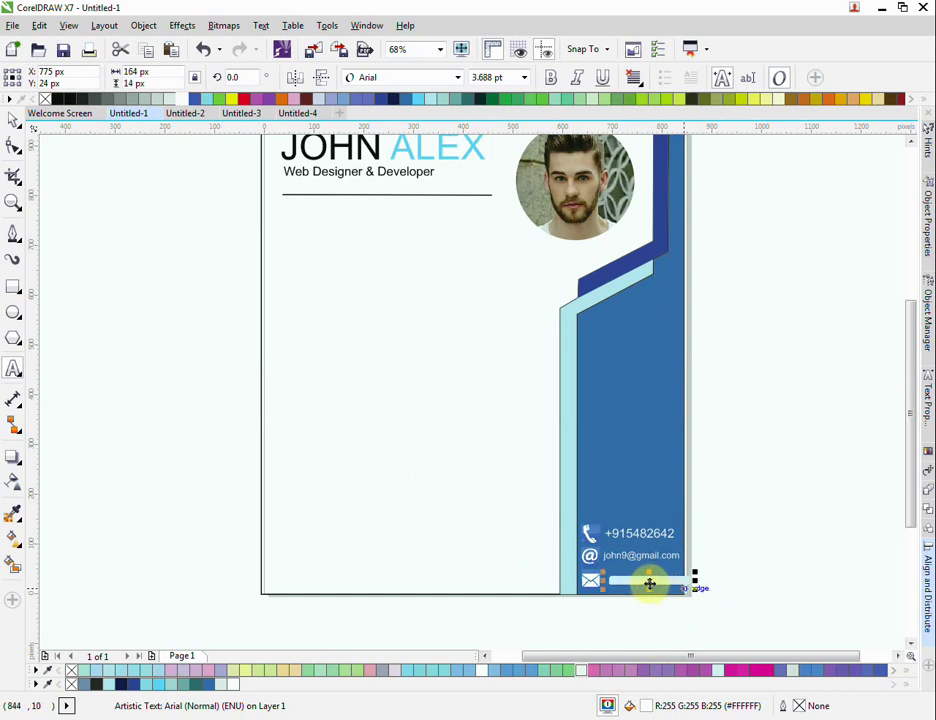
pyautogui.moveTo(649, 582); pyautogui.dragTo(642, 581)
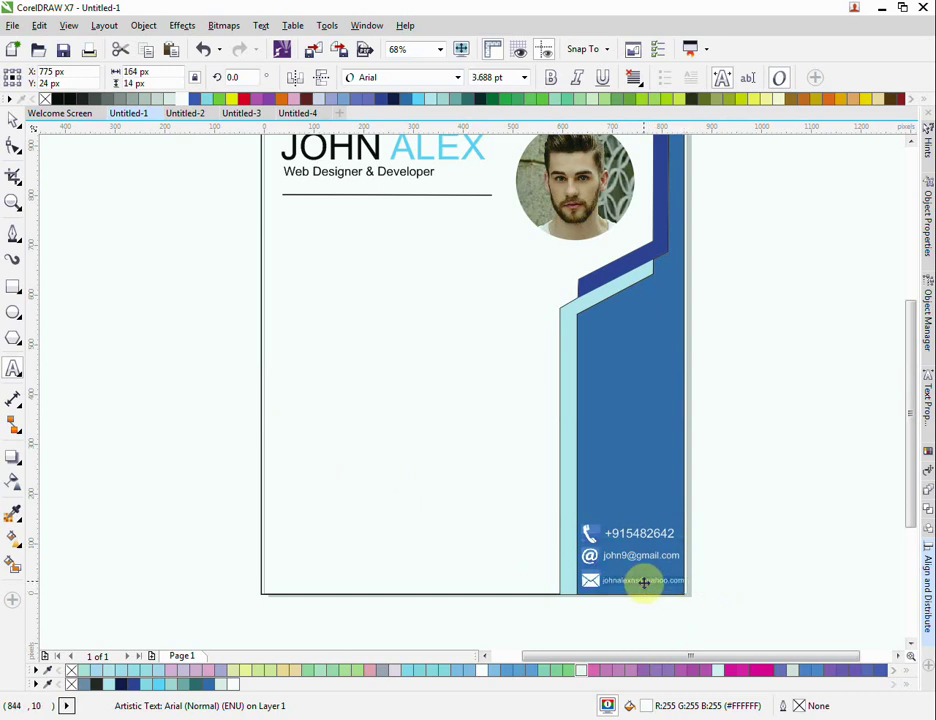
pyautogui.click(13, 119)
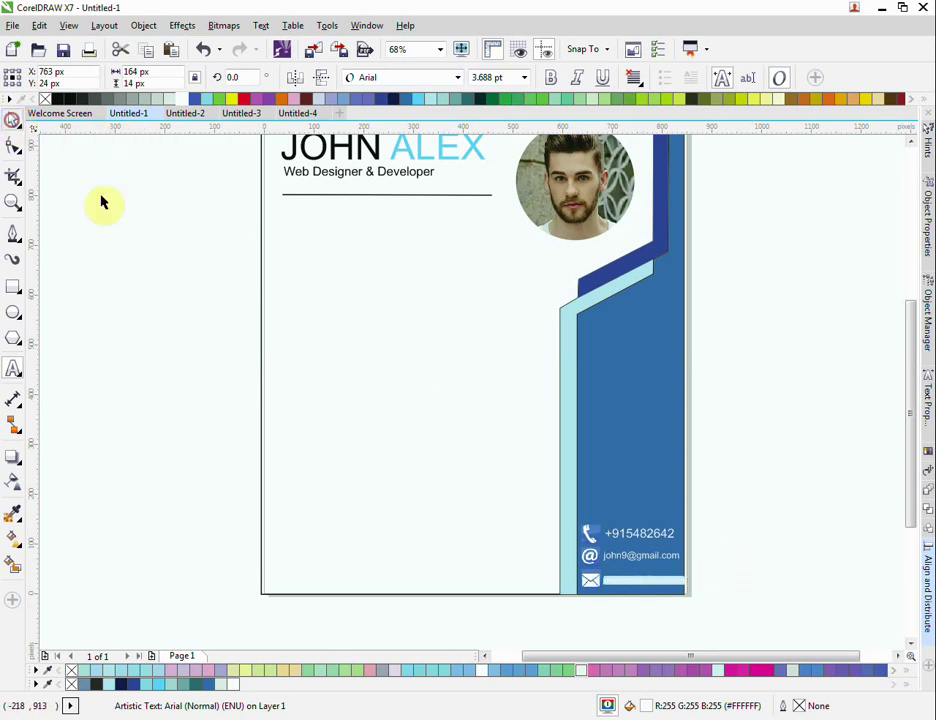
pyautogui.click(101, 203)
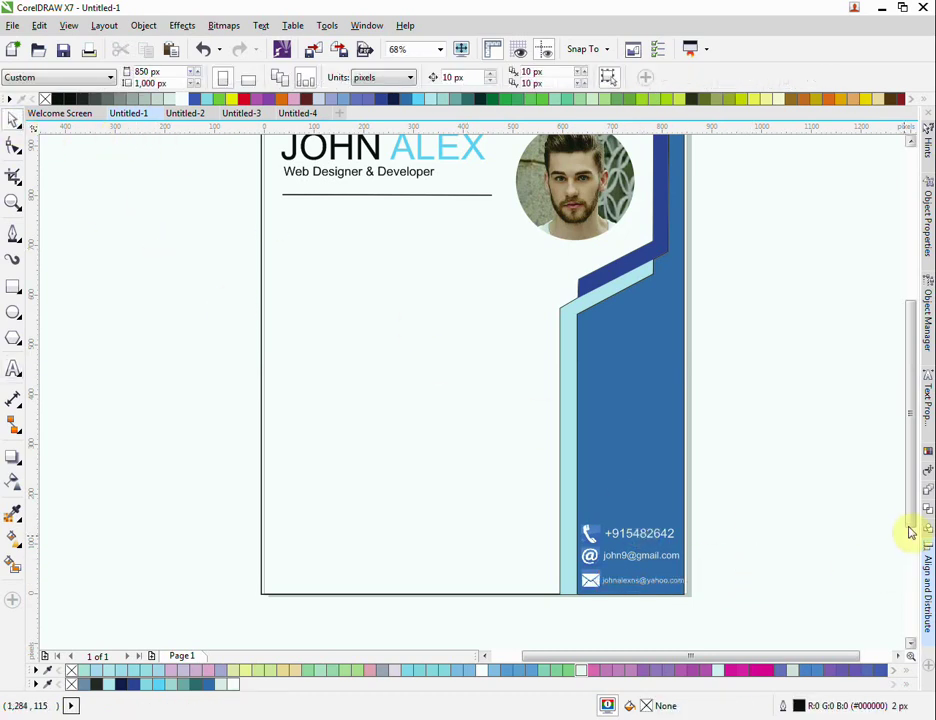
pyautogui.moveTo(910, 533); pyautogui.dragTo(916, 501)
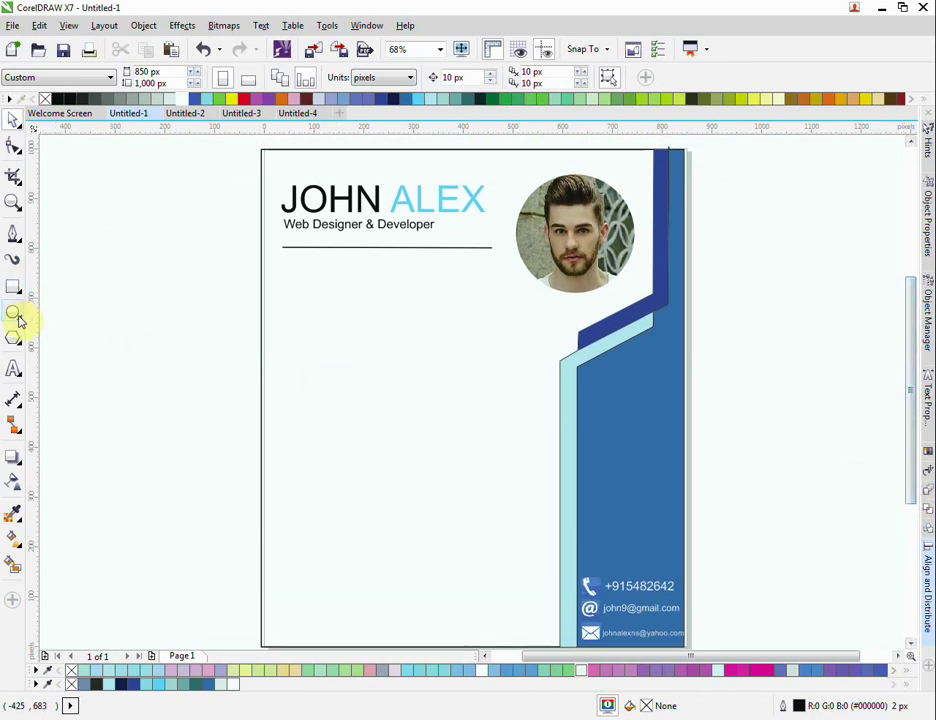
# - Type the heading 'CONTACT ME', replacing the mistyped 'ABOPUT U'
pyautogui.click(13, 369)
pyautogui.click(125, 338)
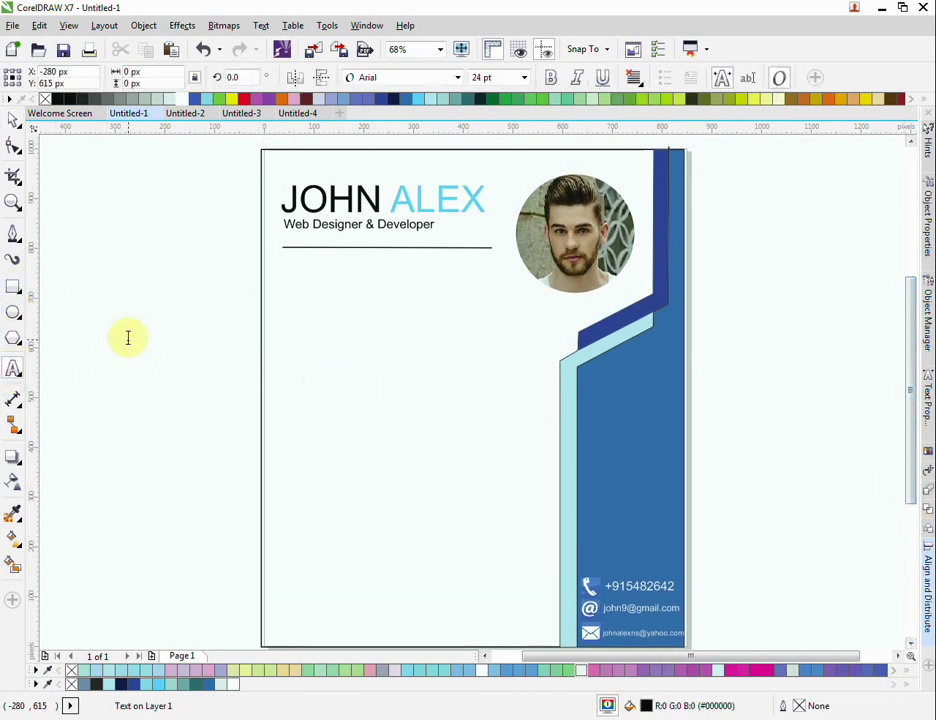
pyautogui.write('ABOPUT U')
pyautogui.press('BackSpace')
pyautogui.press('BackSpace')
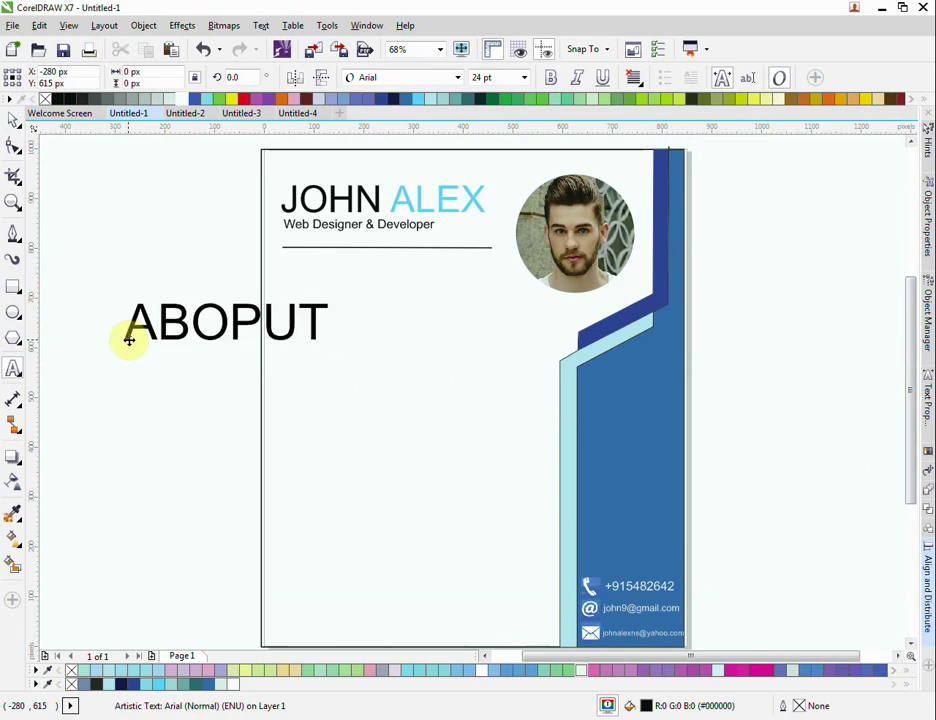
pyautogui.press('BackSpace')
pyautogui.press('BackSpace')
pyautogui.press('BackSpace')
pyautogui.press('BackSpace')
pyautogui.press('BackSpace')
pyautogui.press('BackSpace')
pyautogui.write('C')
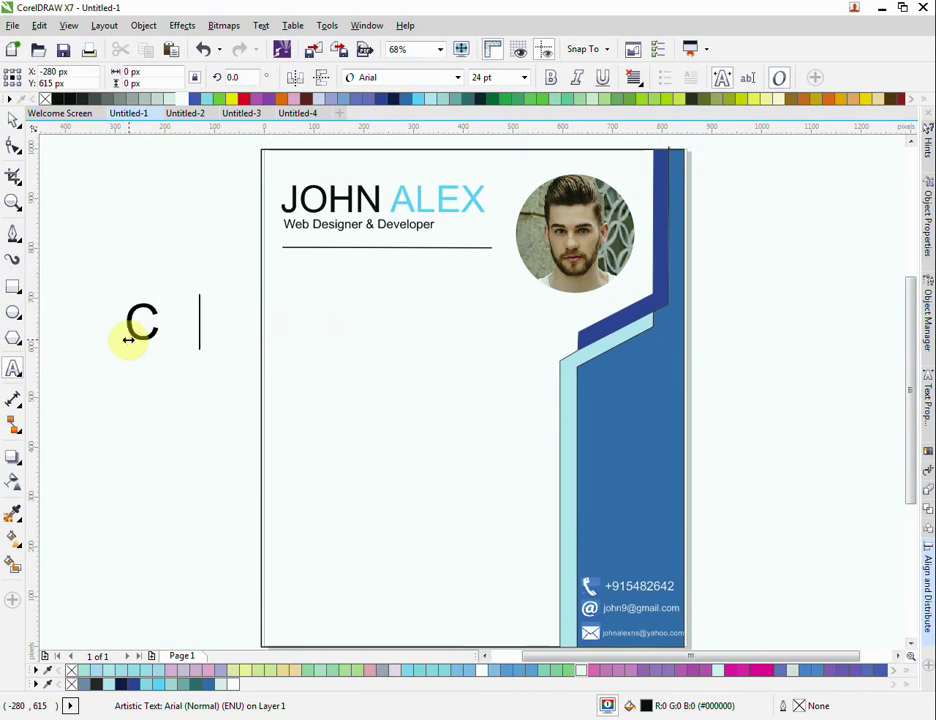
pyautogui.write('ONTACT ')
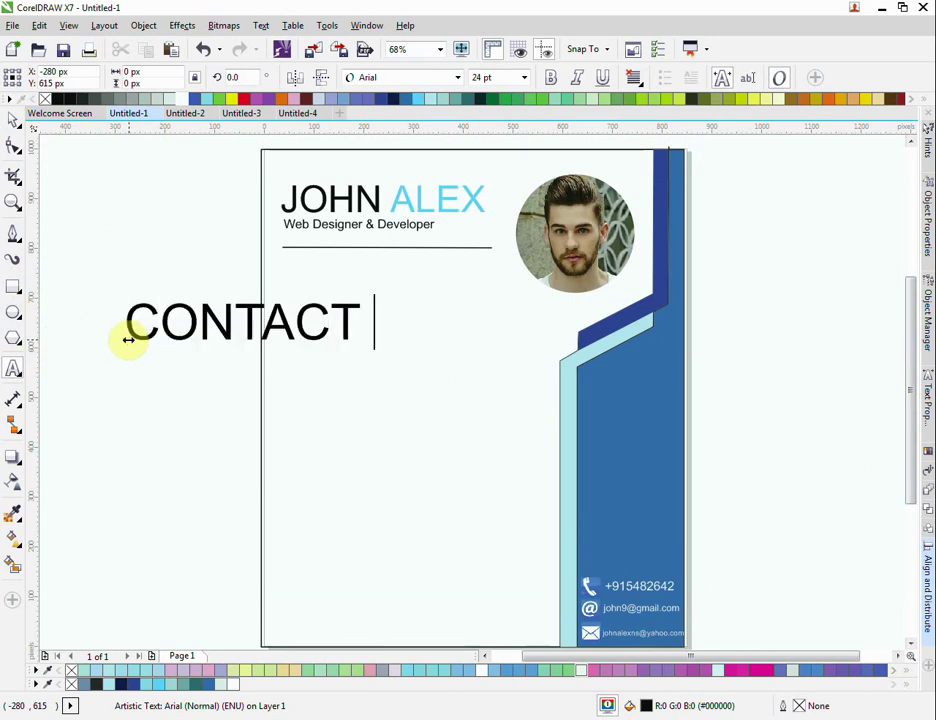
pyautogui.write('ME')
# - Make CONTACT ME white 6 pt text on the blue band above the phone number
pyautogui.hotkey('ctrl', 'a')
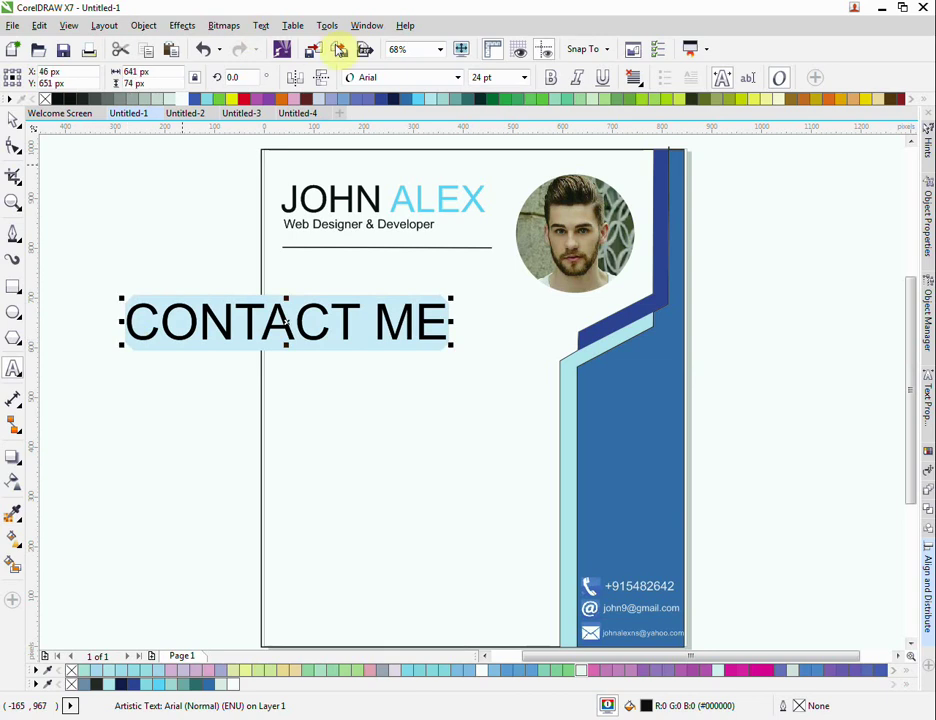
pyautogui.click(523, 77)
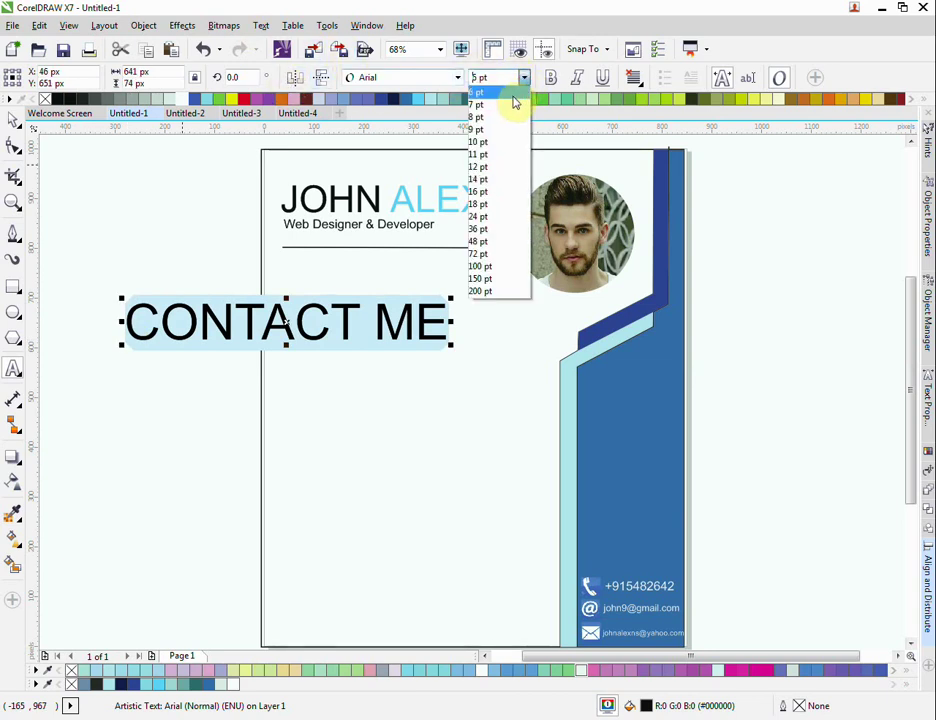
pyautogui.click(514, 96)
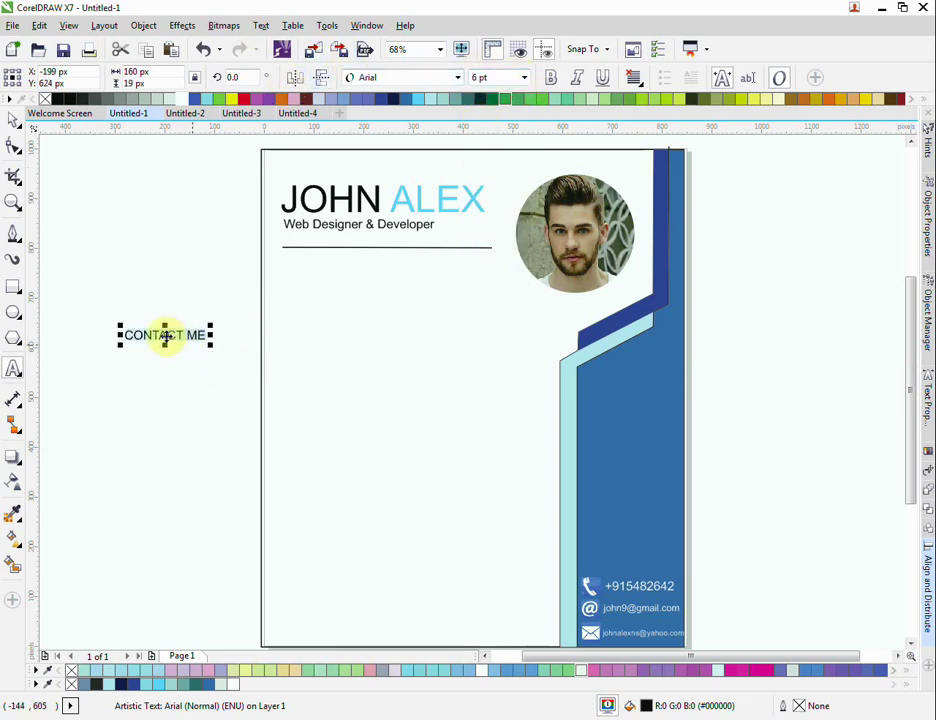
pyautogui.moveTo(165, 335); pyautogui.dragTo(615, 547)
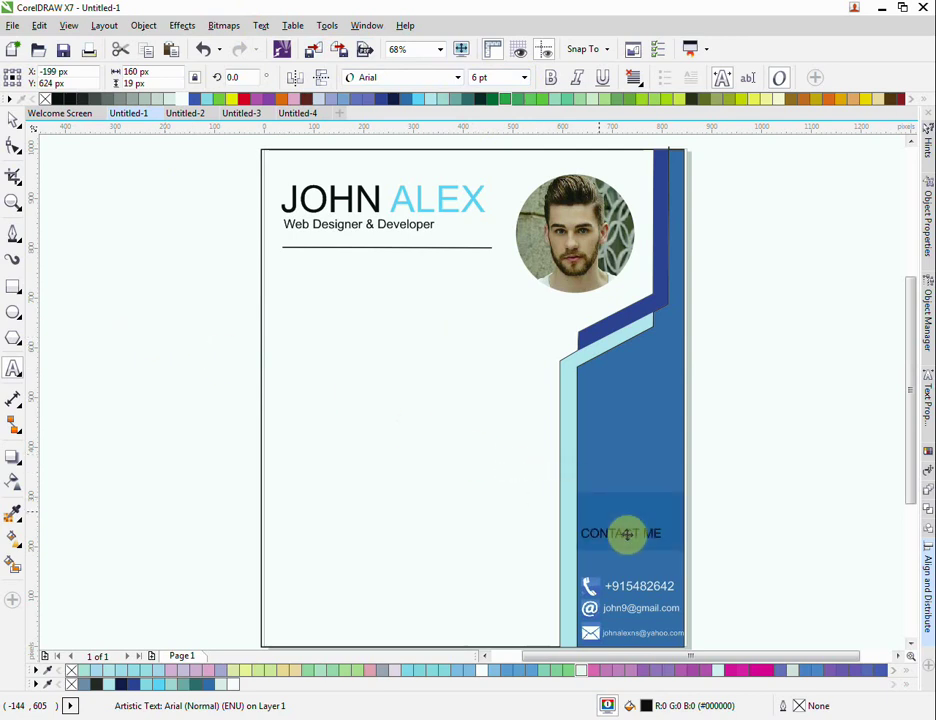
pyautogui.moveTo(615, 547); pyautogui.dragTo(619, 548)
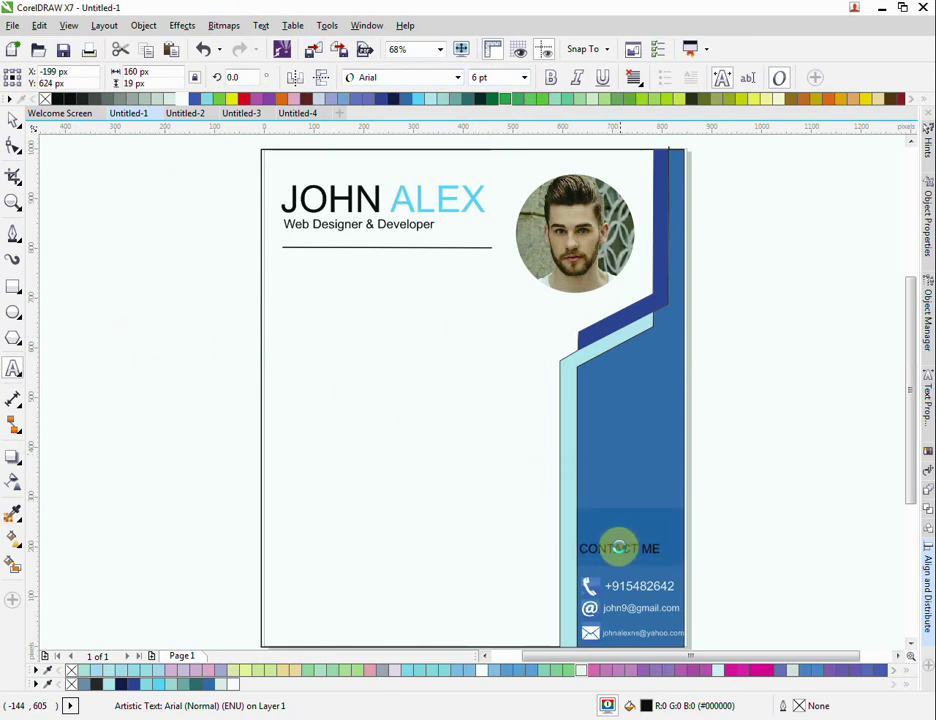
pyautogui.click(178, 98)
pyautogui.click(14, 232)
pyautogui.click(13, 232)
# - Draw a thin bar, fill it cyan, and rotate it 90° to horizontal
pyautogui.moveTo(100, 277); pyautogui.dragTo(104, 345)
pyautogui.click(13, 565)
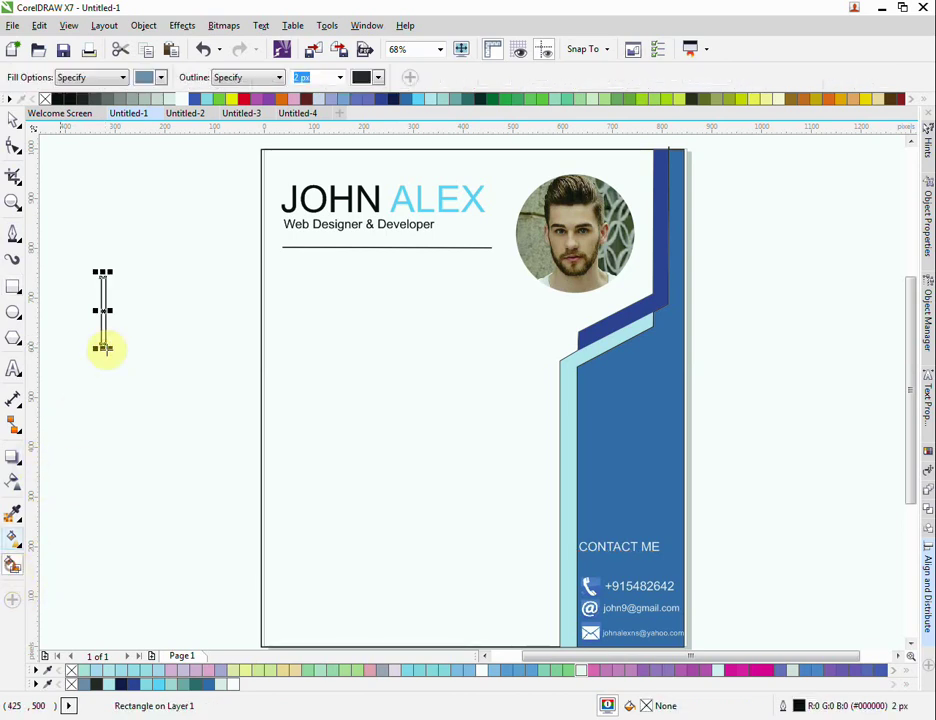
pyautogui.click(103, 330)
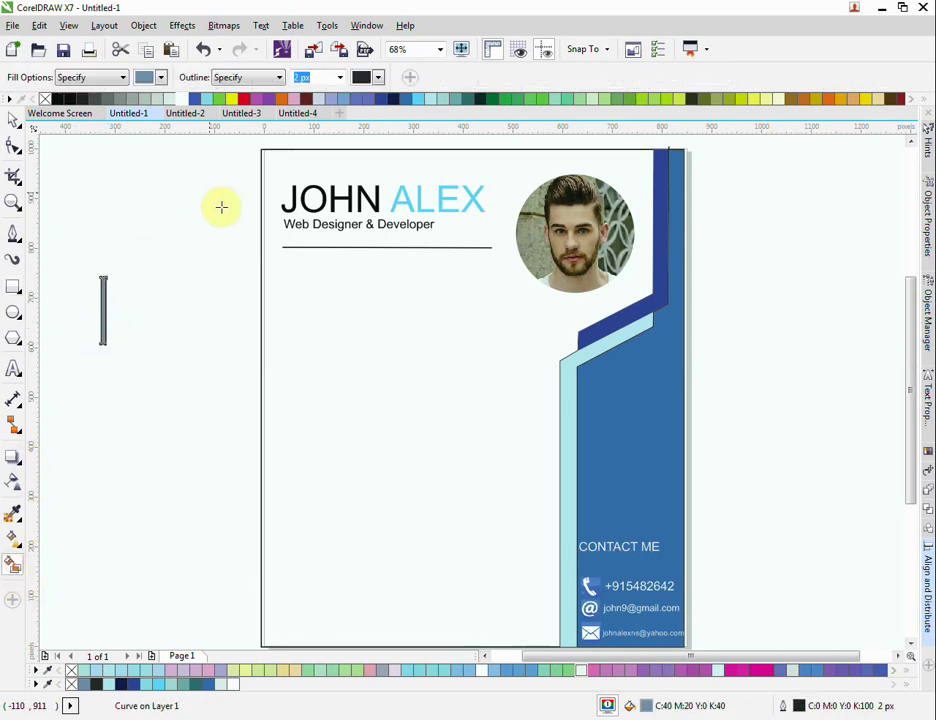
pyautogui.click(205, 103)
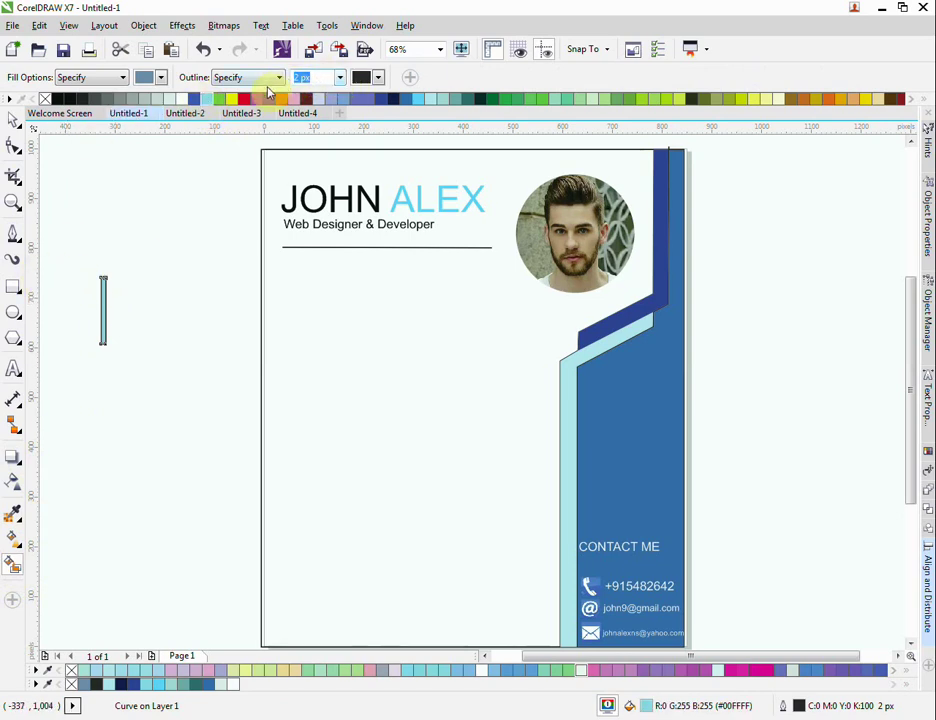
pyautogui.click(15, 120)
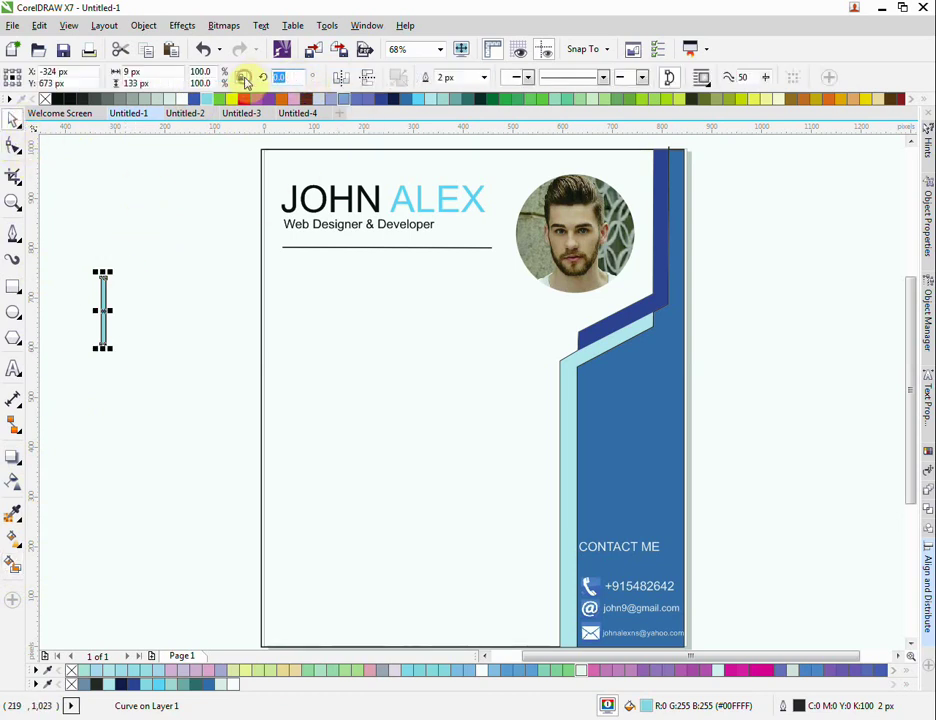
pyautogui.write('9')
pyautogui.press('Return')
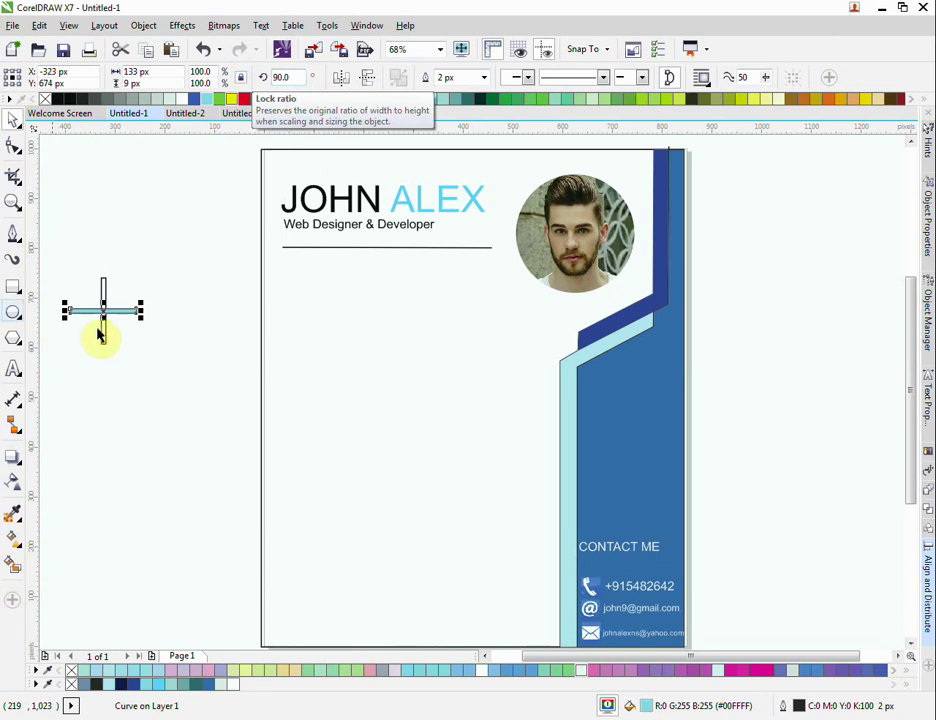
# - Place the outline-free cyan bar under CONTACT ME and delete the leftover vertical line
pyautogui.moveTo(102, 310); pyautogui.dragTo(613, 563)
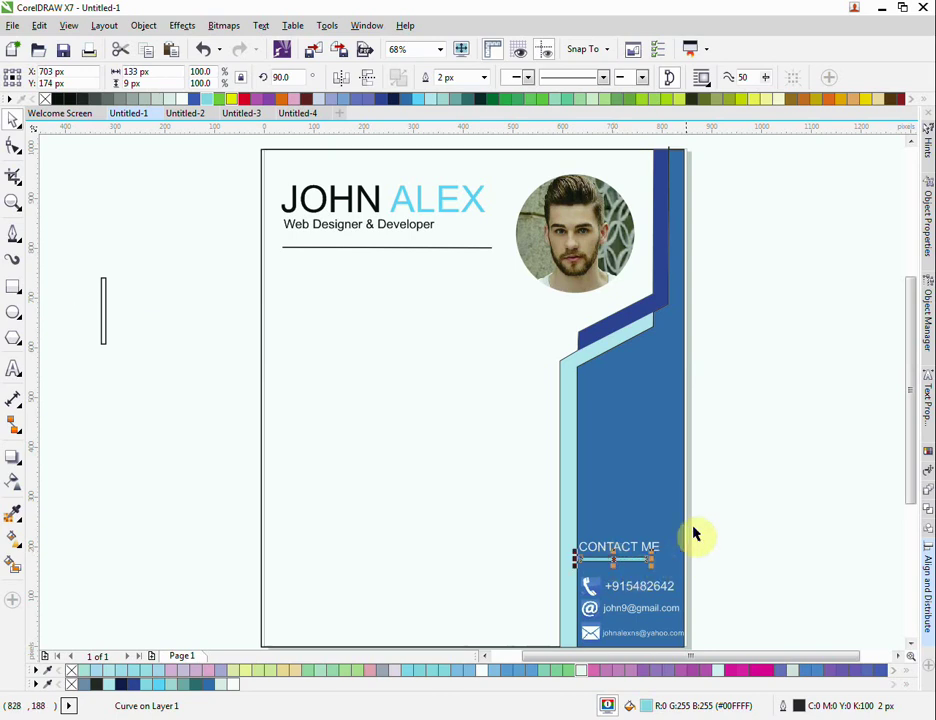
pyautogui.click(481, 79)
pyautogui.click(484, 78)
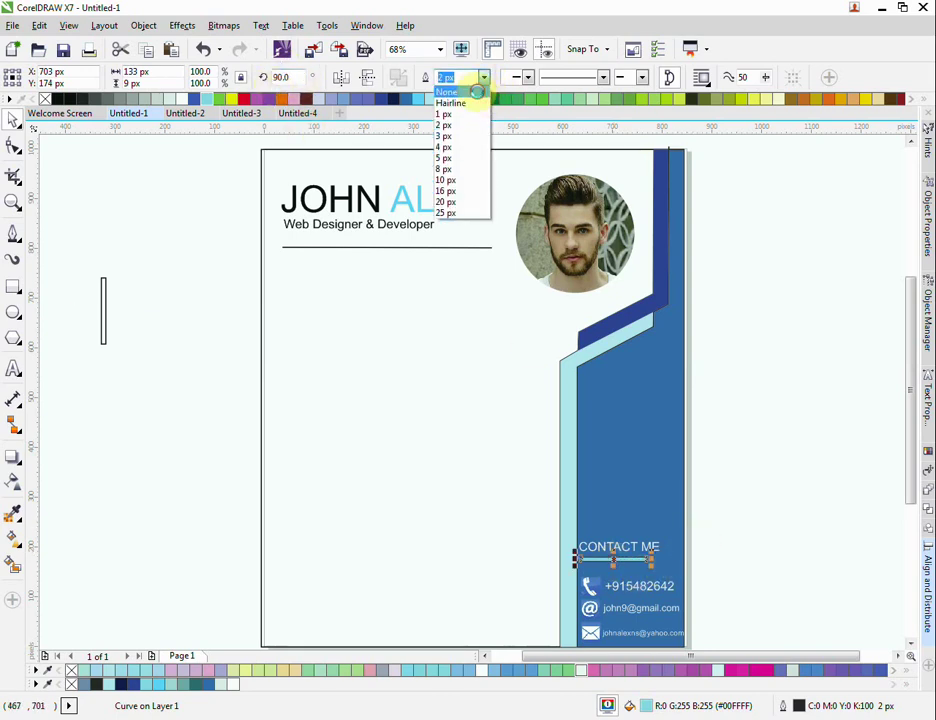
pyautogui.click(452, 89)
pyautogui.click(737, 290)
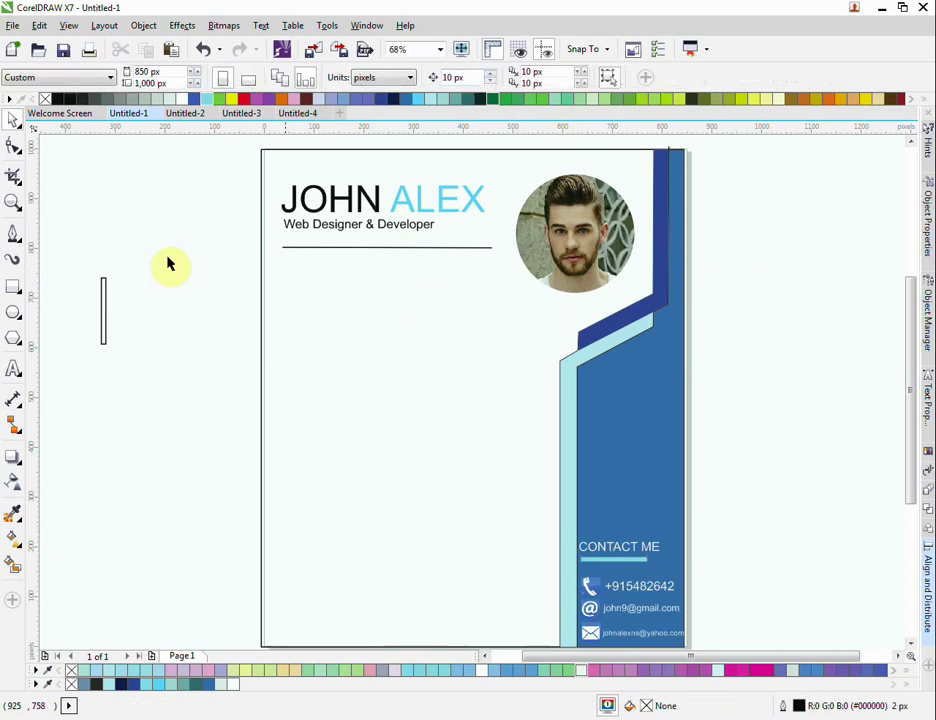
pyautogui.moveTo(58, 265); pyautogui.dragTo(138, 370)
pyautogui.press('Delete')
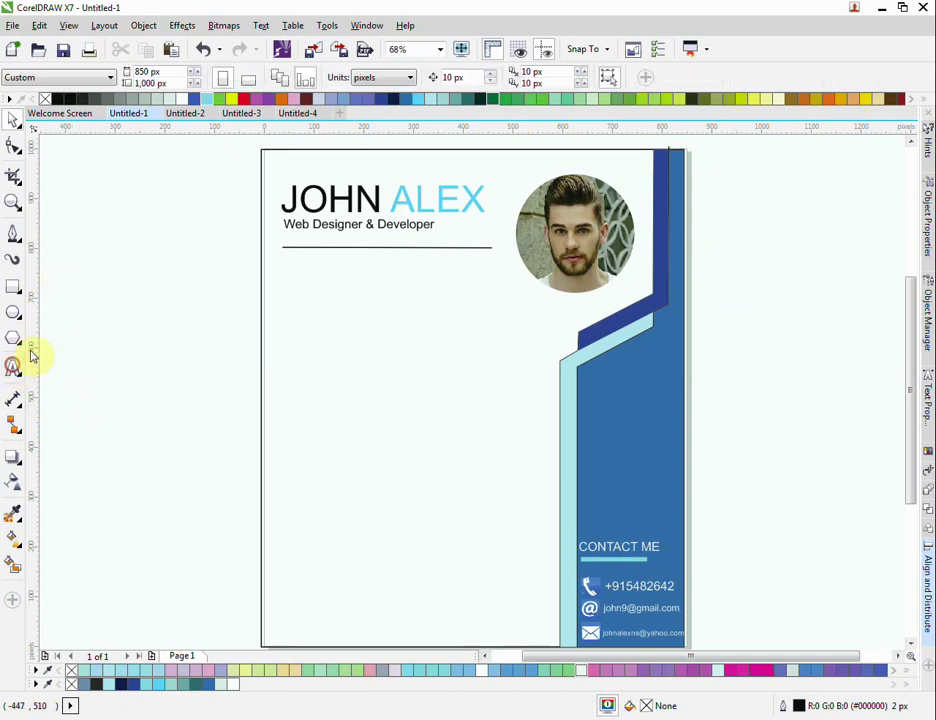
# - Put a white 6 pt ABOUT ME heading on the blue band and draw a thin bar beside the page
pyautogui.click(13, 369)
pyautogui.write('ABO')
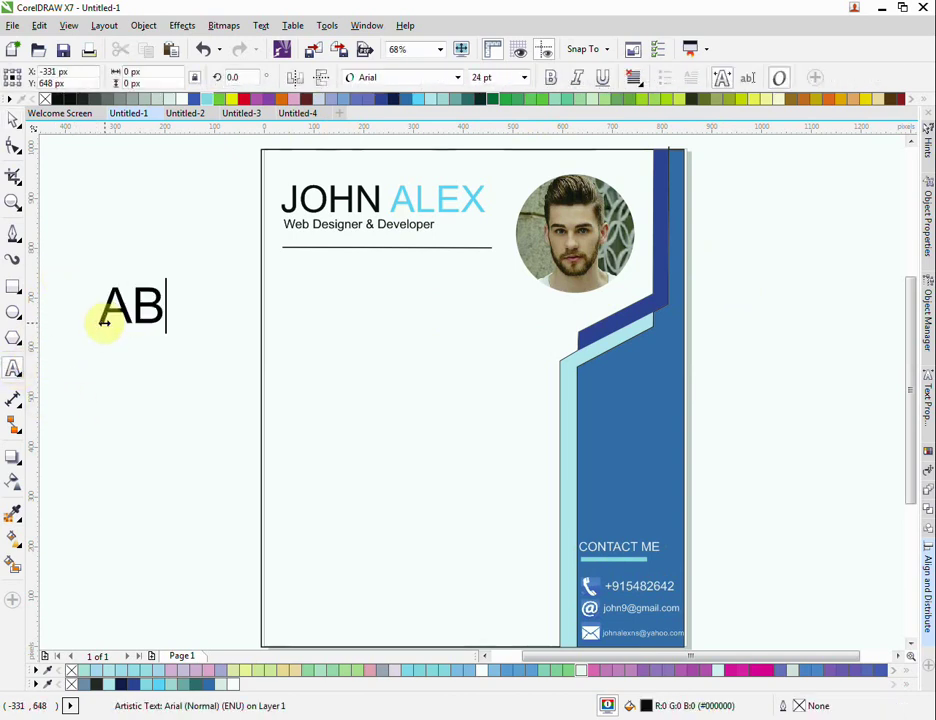
pyautogui.write('UT ME')
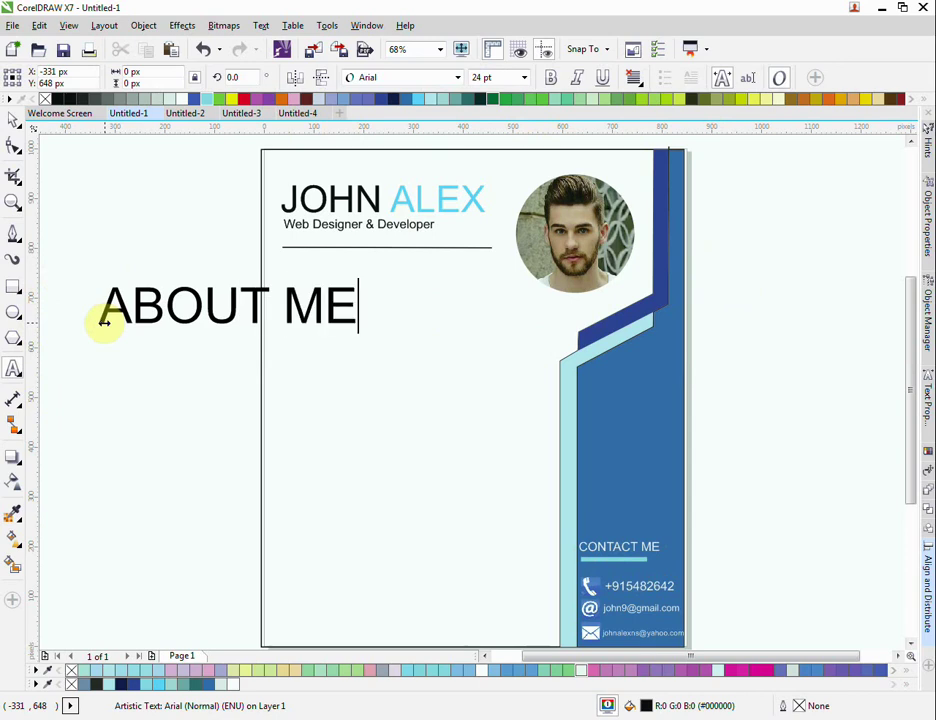
pyautogui.hotkey('ctrl', 'a')
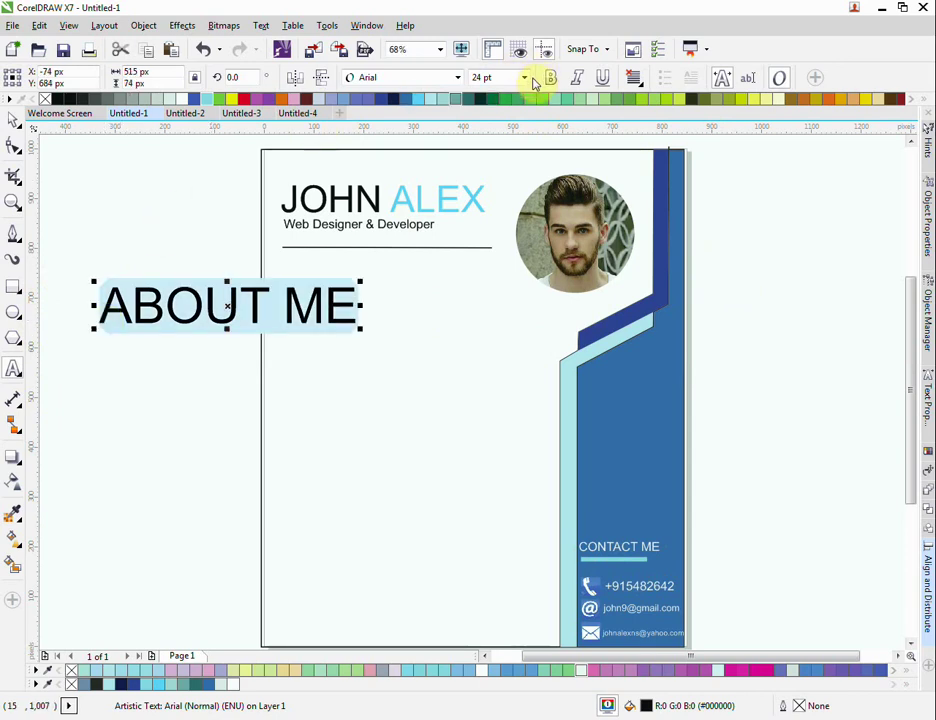
pyautogui.click(524, 79)
pyautogui.scroll(2, 522, 150)
pyautogui.click(522, 92)
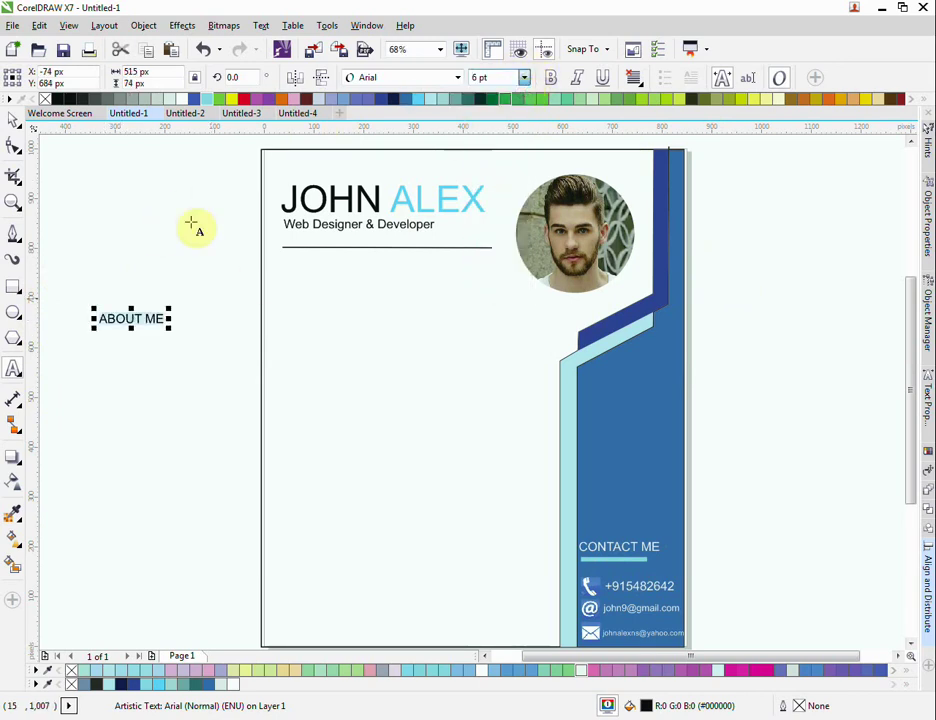
pyautogui.click(186, 103)
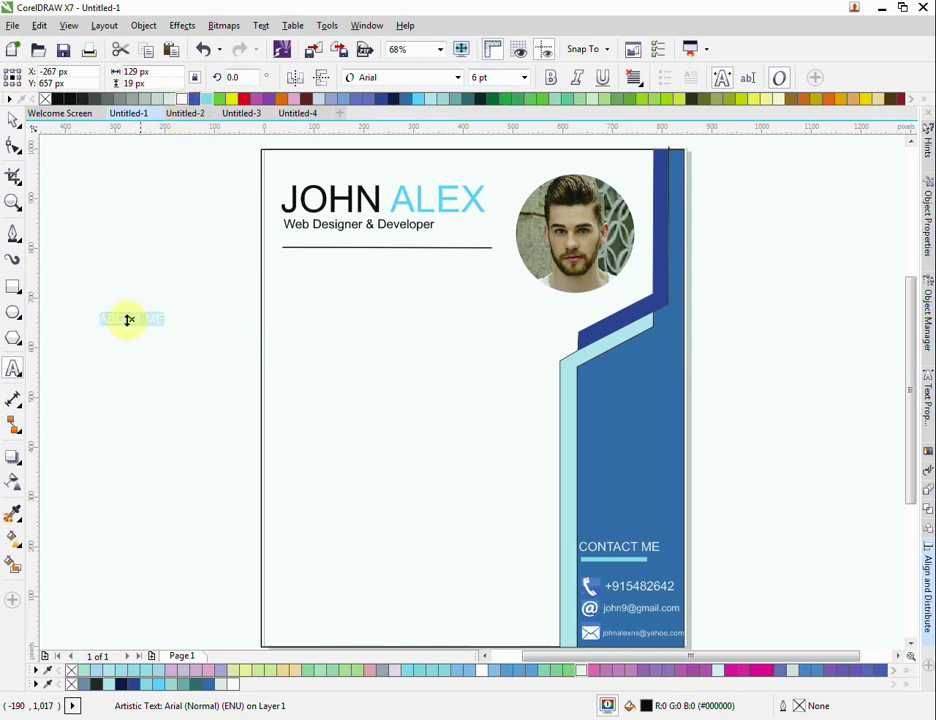
pyautogui.moveTo(129, 320)
pyautogui.mouseDown()
pyautogui.moveTo(614, 382)
pyautogui.moveTo(616, 374)
pyautogui.mouseUp()
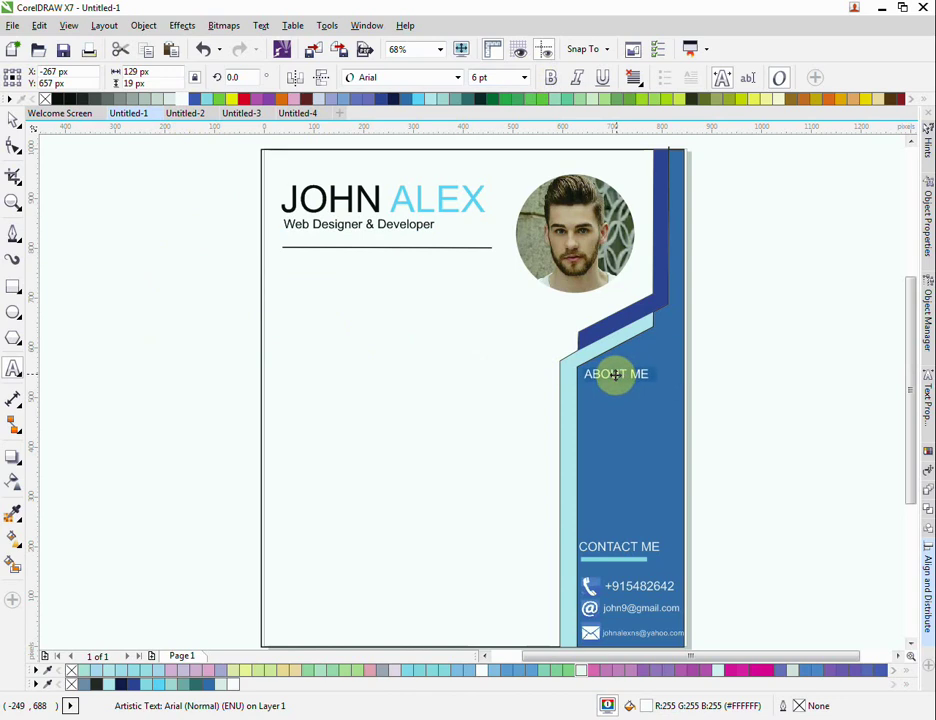
pyautogui.click(14, 287)
pyautogui.moveTo(133, 265)
pyautogui.mouseDown()
pyautogui.moveTo(148, 323)
pyautogui.moveTo(140, 339)
pyautogui.mouseUp()
# - Fill the thin rectangle cyan, rotate it 90°, and move it under ABOUT ME
pyautogui.click(13, 565)
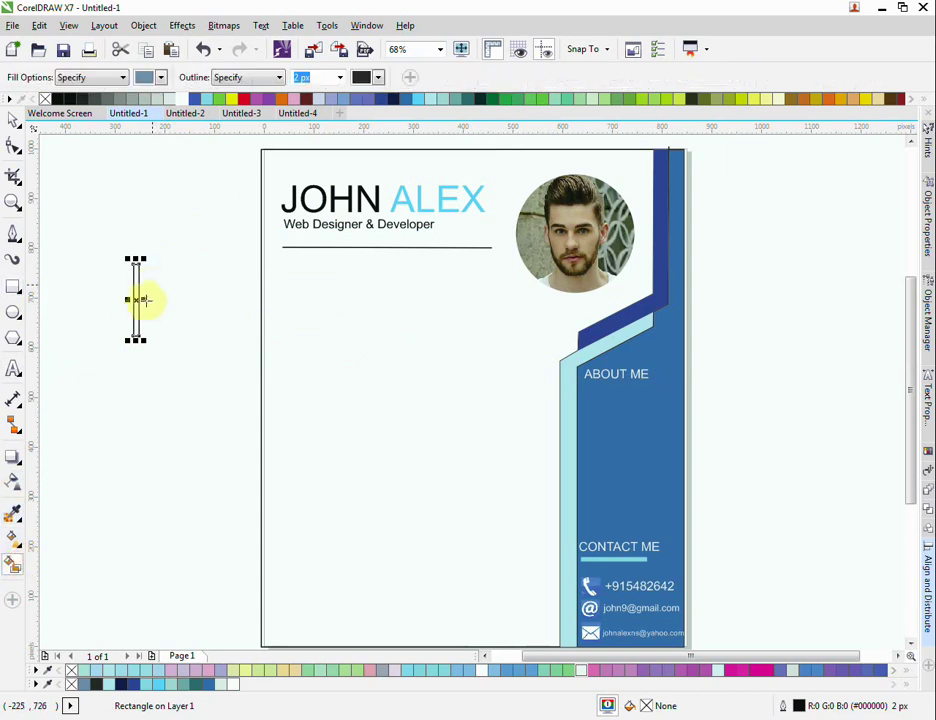
pyautogui.click(135, 320)
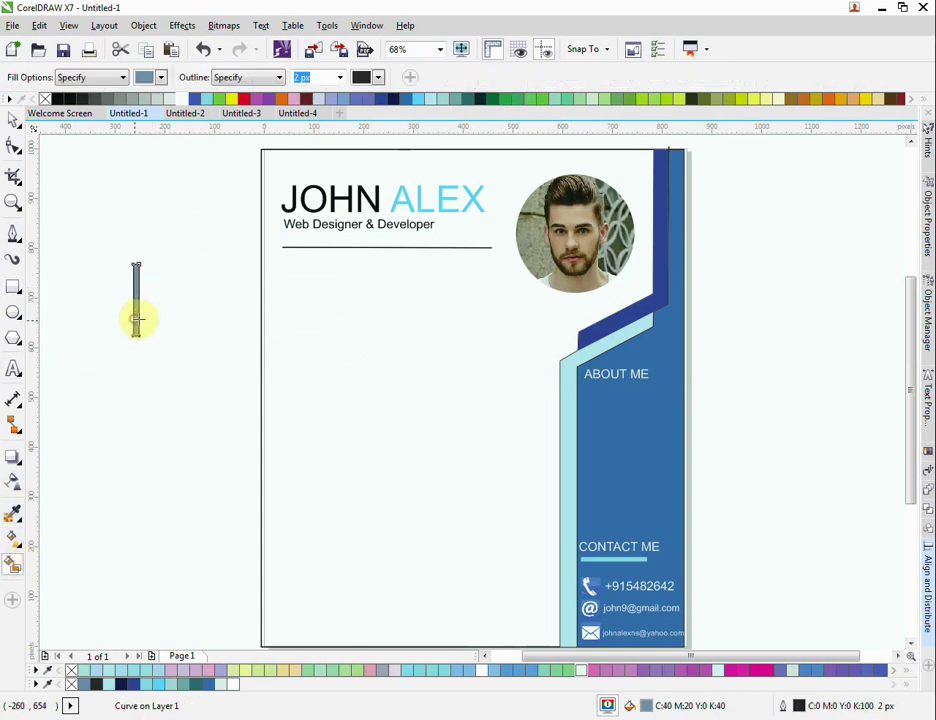
pyautogui.click(207, 100)
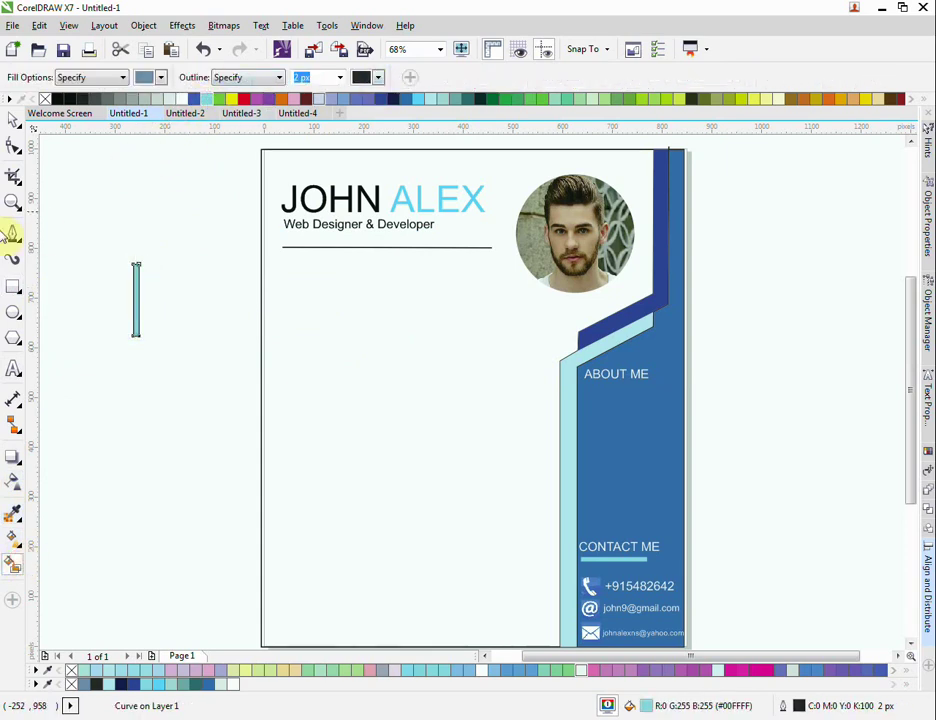
pyautogui.click(14, 120)
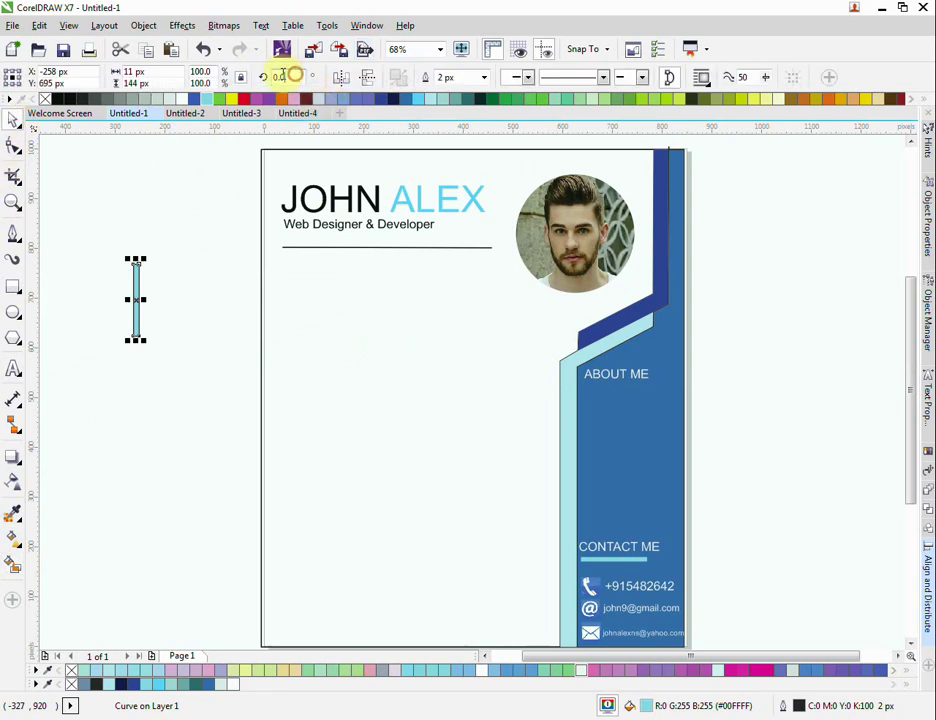
pyautogui.write('90')
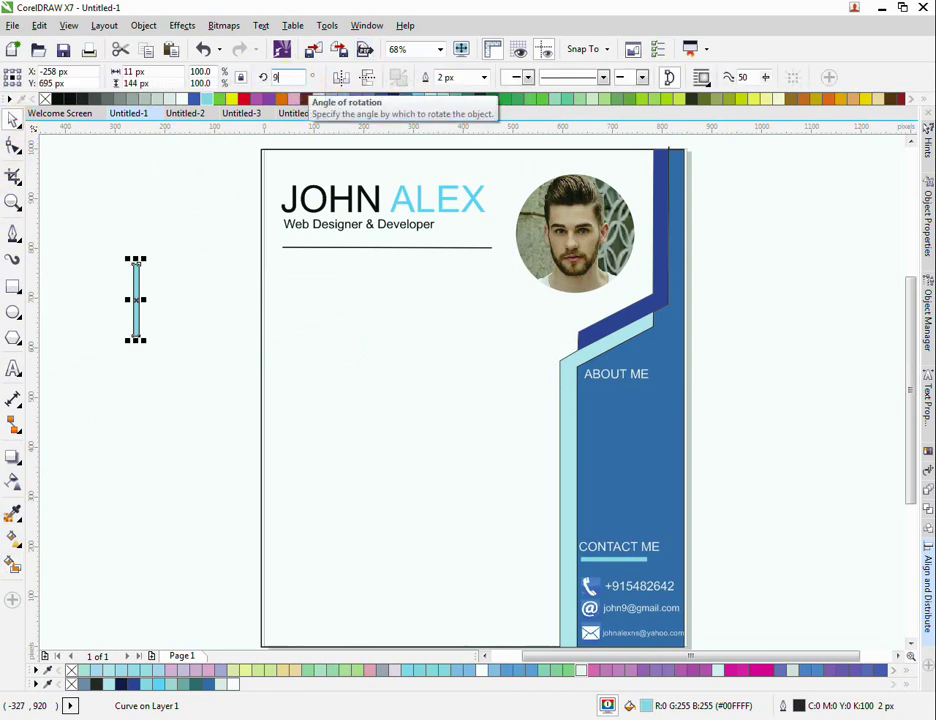
pyautogui.press('Return')
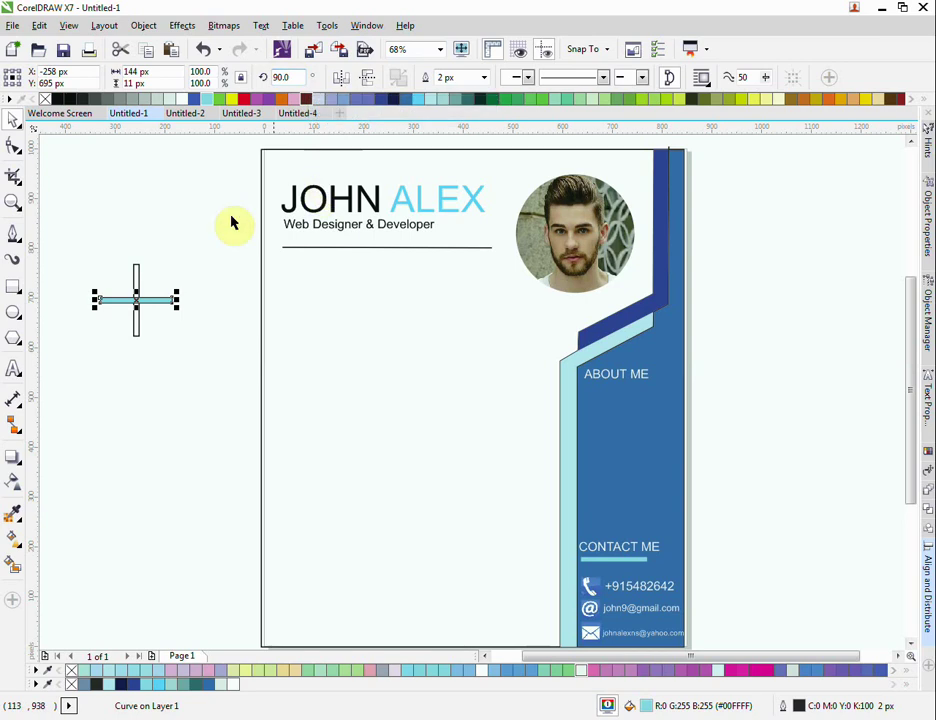
pyautogui.moveTo(143, 302); pyautogui.dragTo(617, 386)
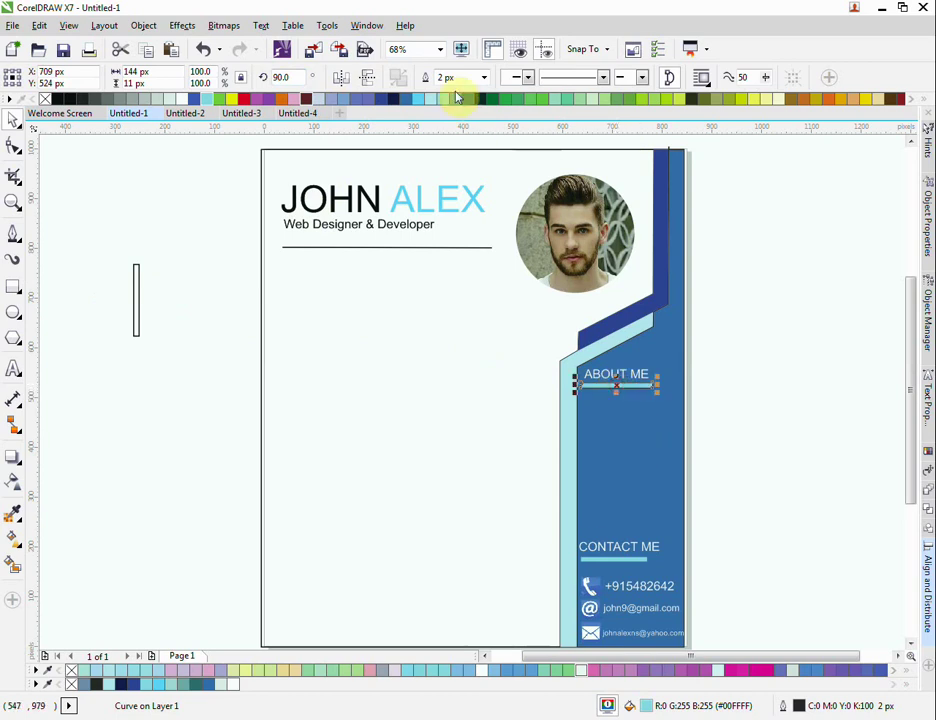
# - Set the cyan bar's outline to None and delete the leftover thin rectangle beside the page
pyautogui.click(483, 77)
pyautogui.click(470, 92)
pyautogui.click(160, 208)
pyautogui.moveTo(102, 244); pyautogui.dragTo(170, 345)
pyautogui.press('Delete')
pyautogui.click(13, 372)
pyautogui.click(148, 355)
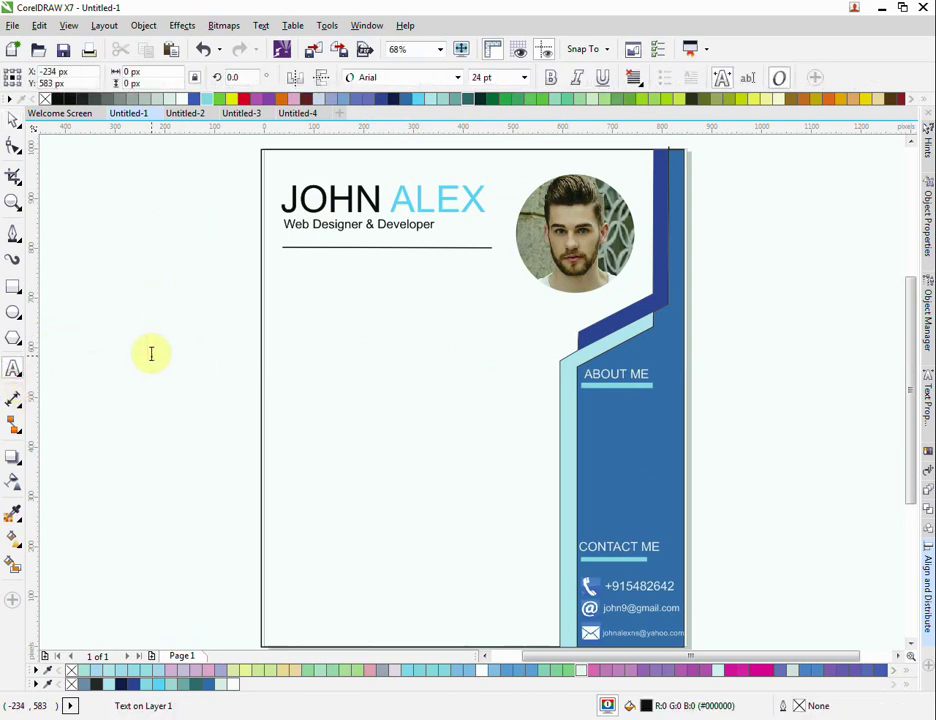
# - Type the bio's opening lines about being a graphic designer and web developer
pyautogui.click(151, 353)
pyautogui.write('I a')
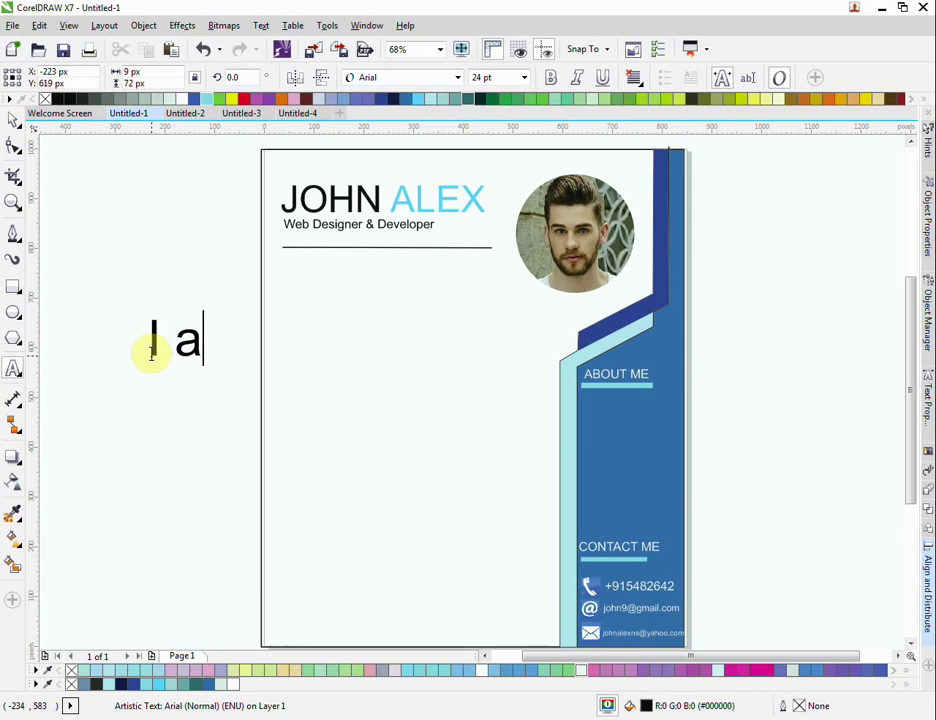
pyautogui.write('m a grap')
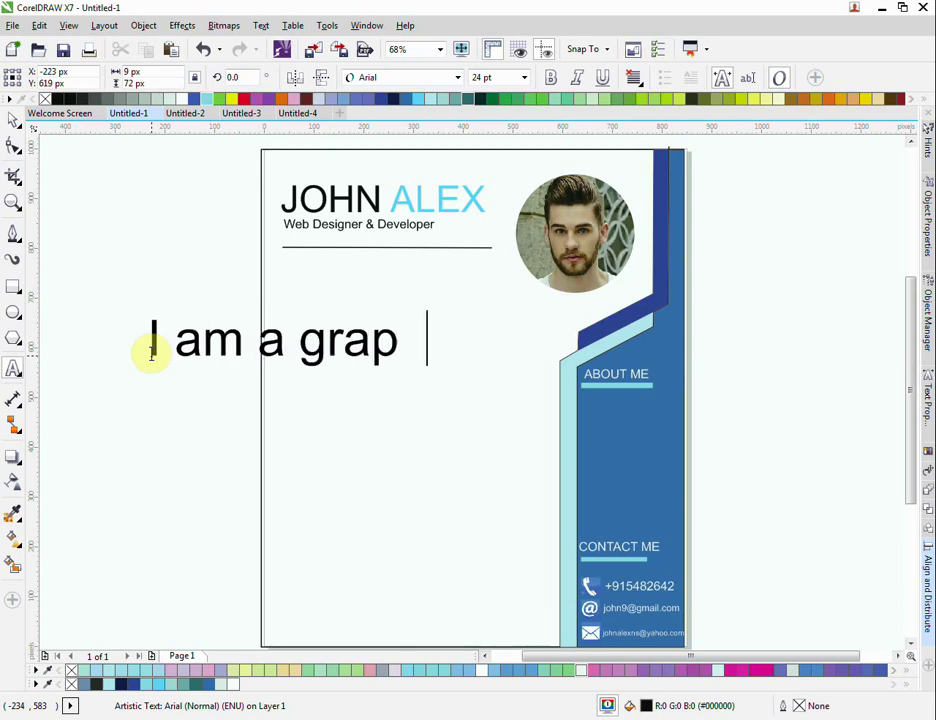
pyautogui.write('hic design')
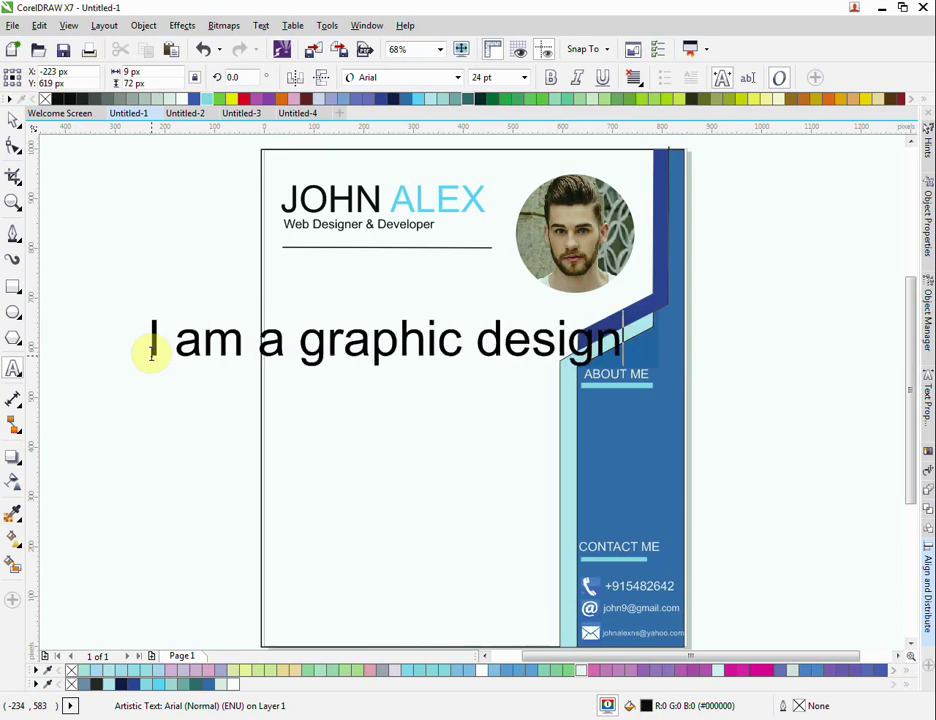
pyautogui.write('er and')
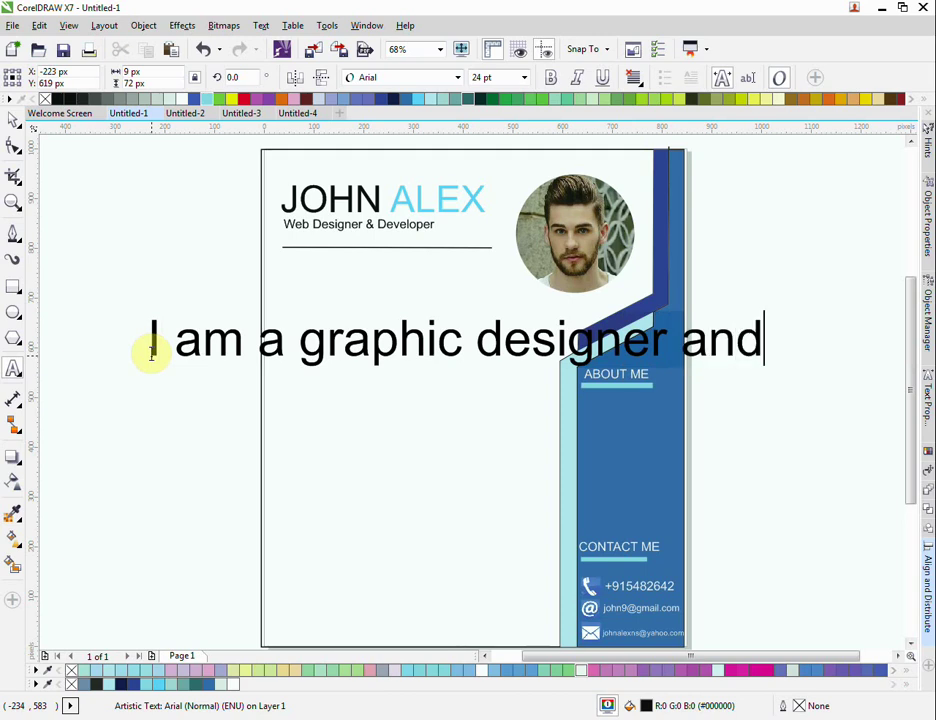
pyautogui.press('Return')
pyautogui.write('web devoper')
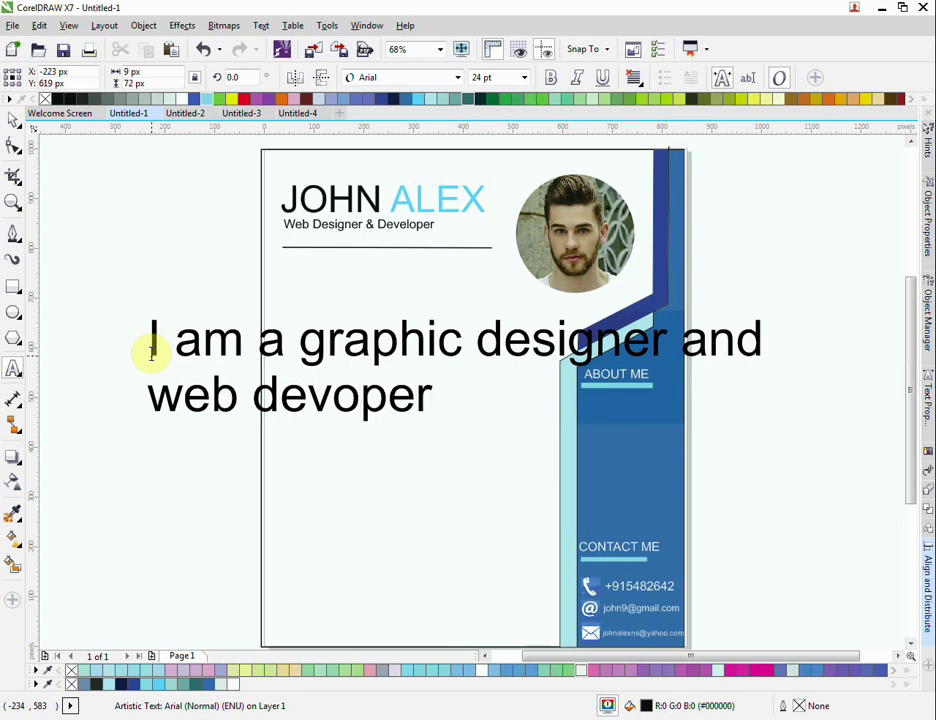
pyautogui.press('BackSpace')
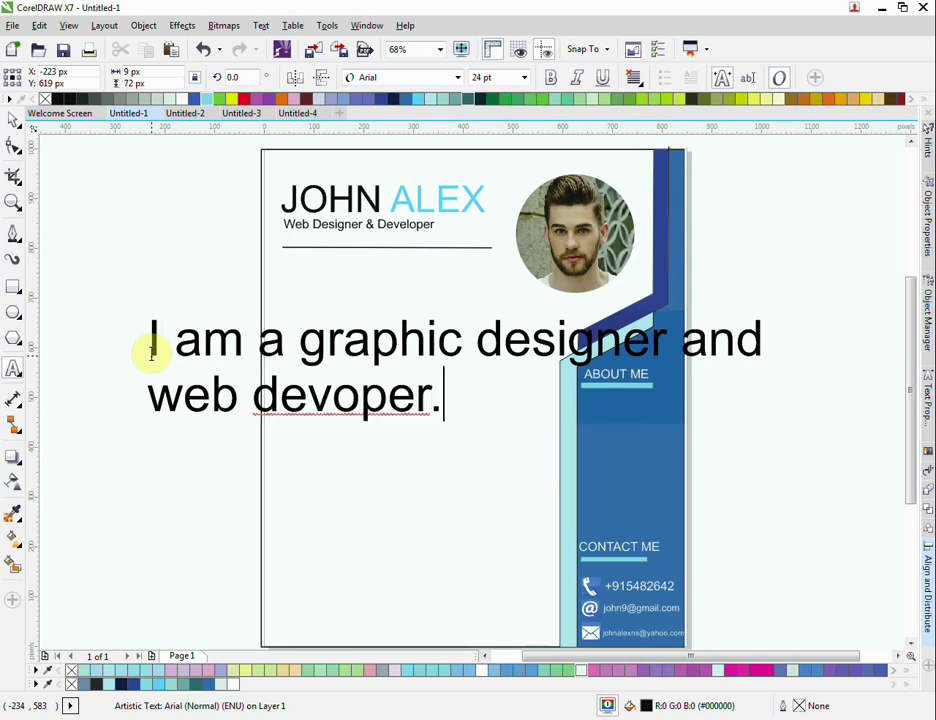
pyautogui.press('BackSpace')
pyautogui.press('BackSpace')
pyautogui.write('I m')
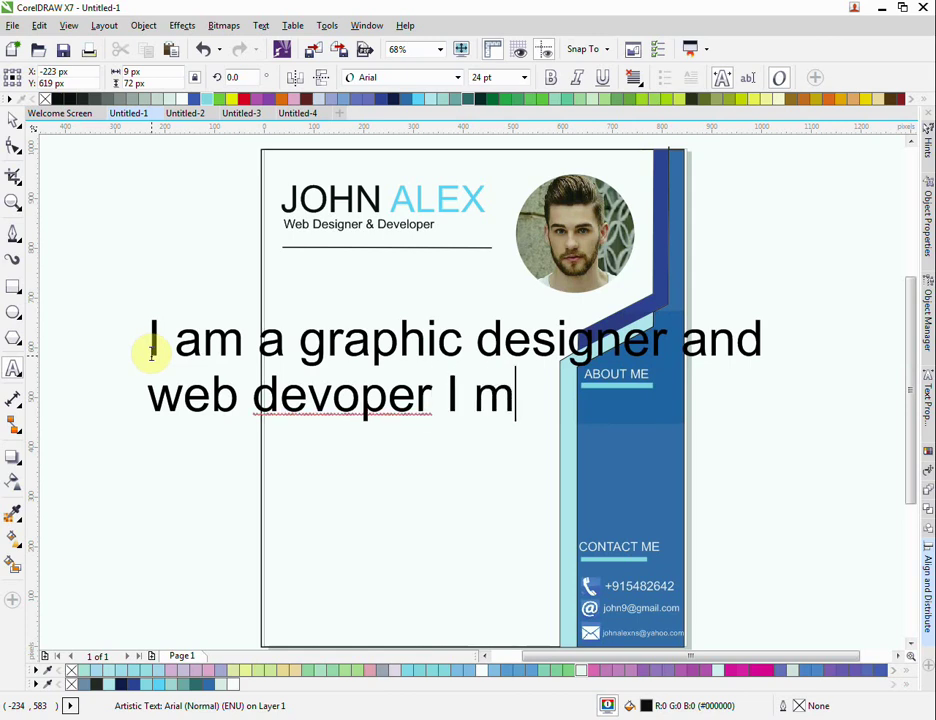
pyautogui.write('ake')
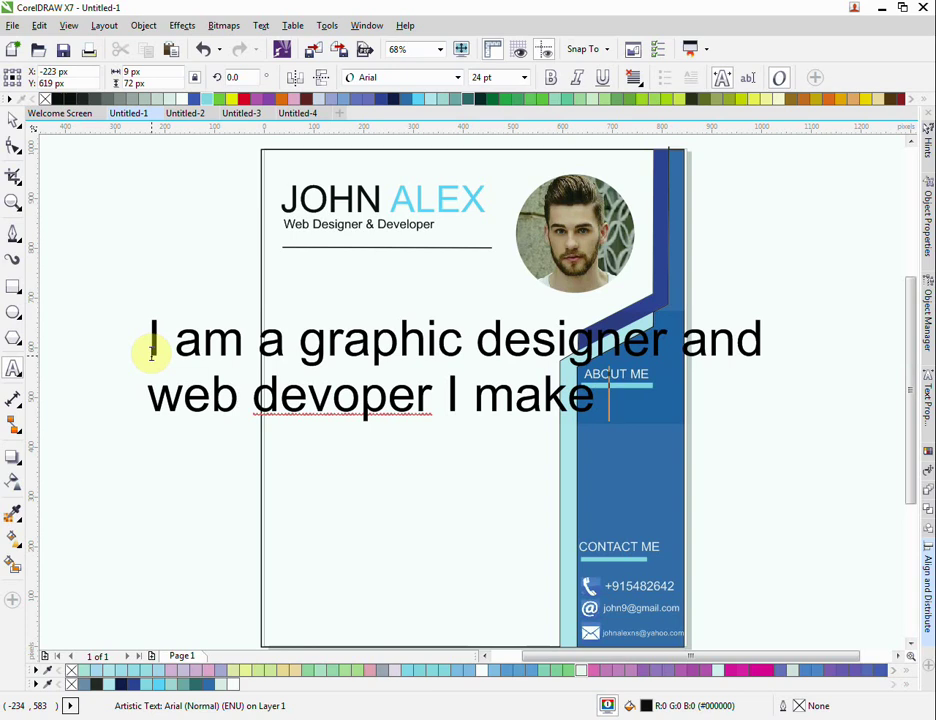
pyautogui.write(' a web')
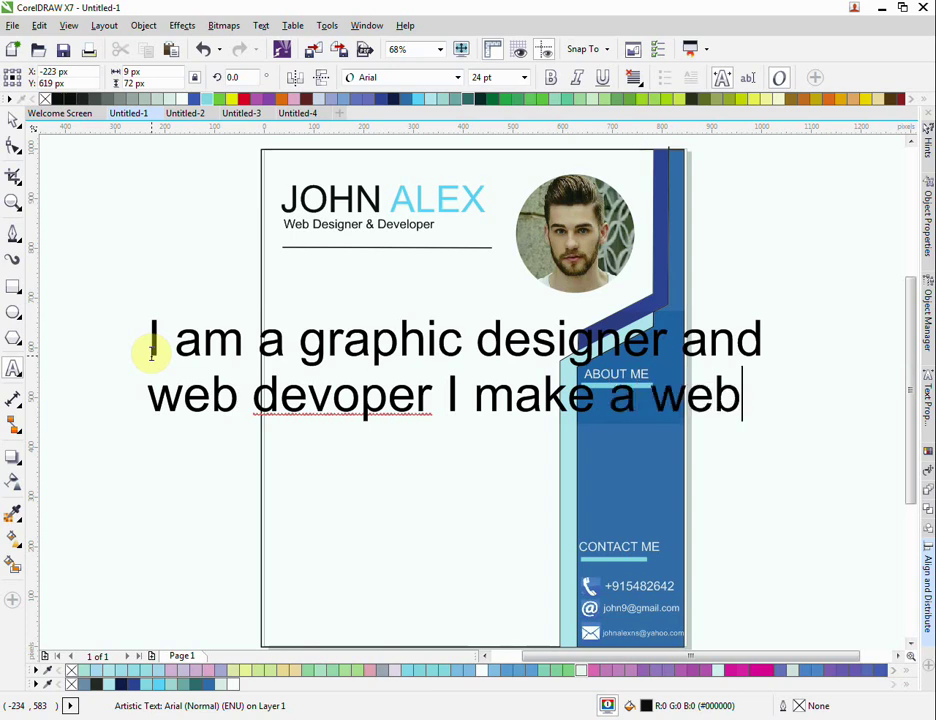
# - Add the closing 'and I am expert in my work' lines, fixing typos, and select all the text
pyautogui.press('Return')
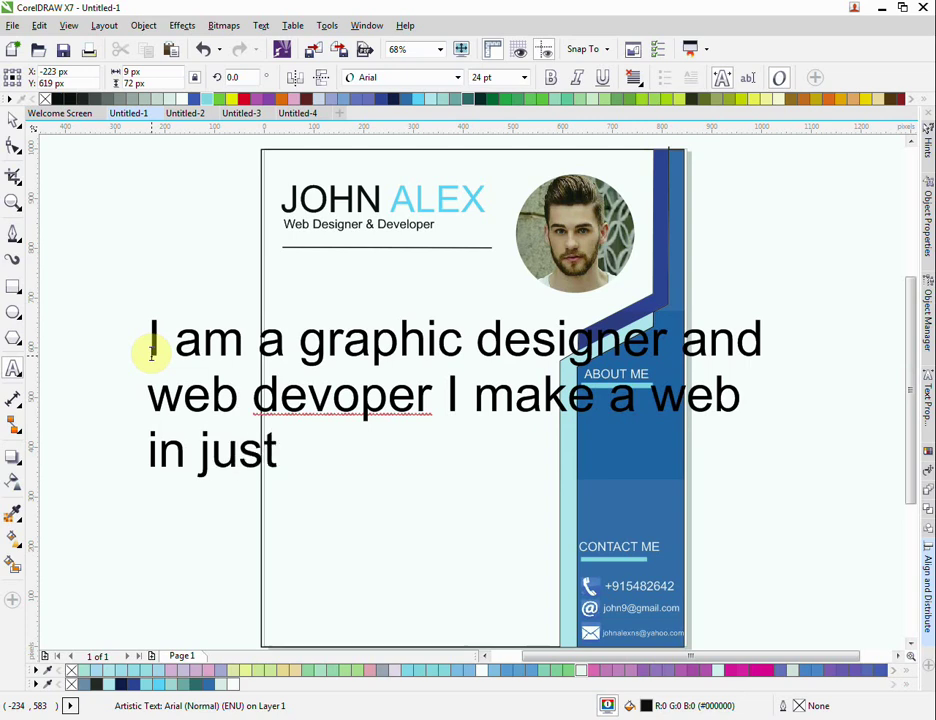
pyautogui.write('half hou')
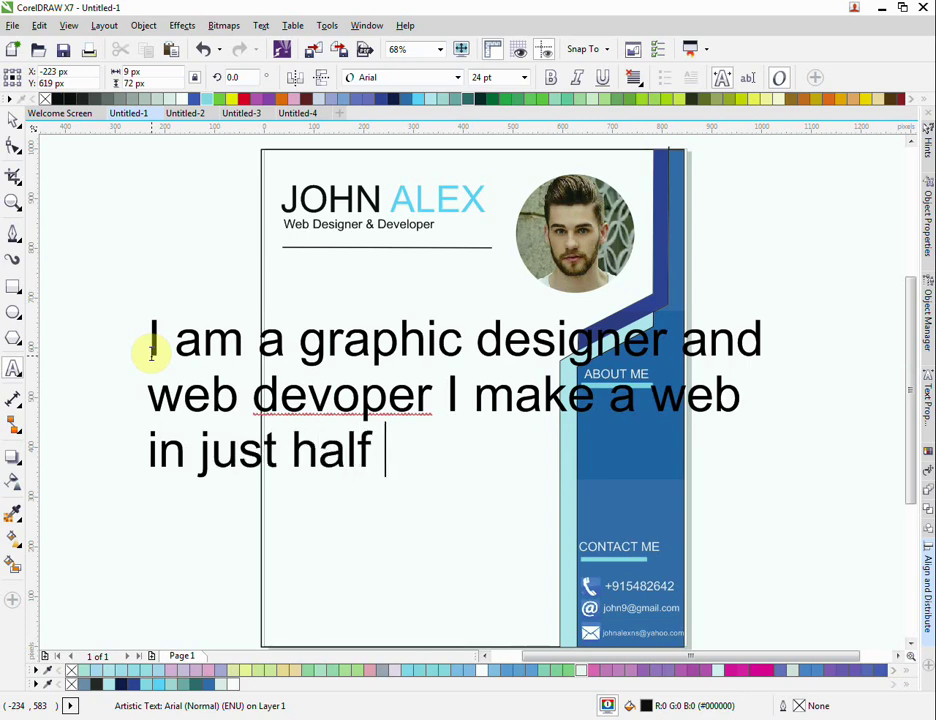
pyautogui.write('r ')
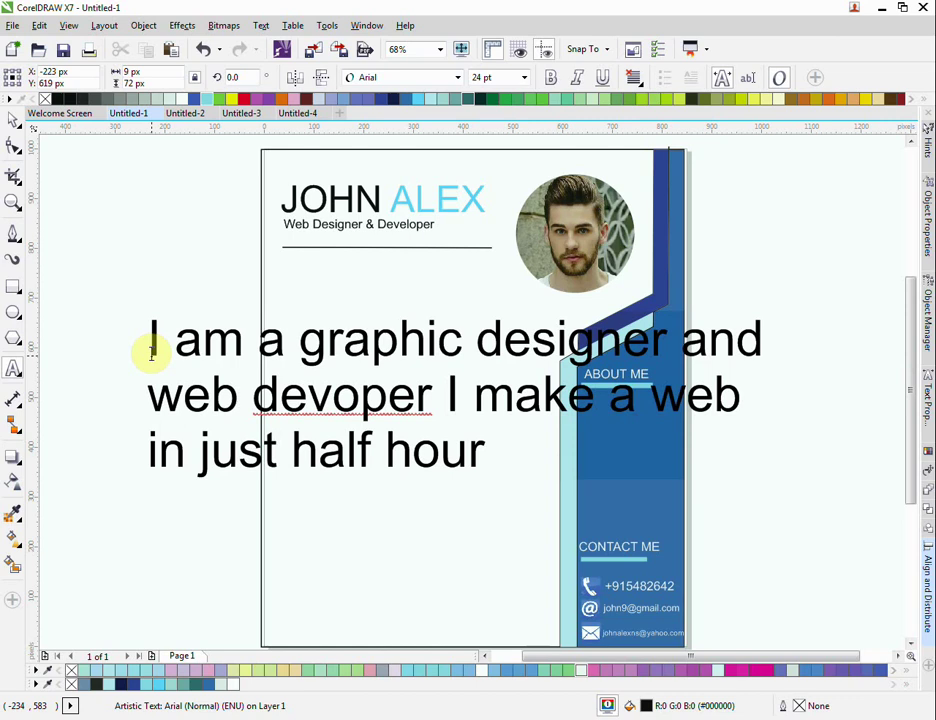
pyautogui.write('and I am ecpert')
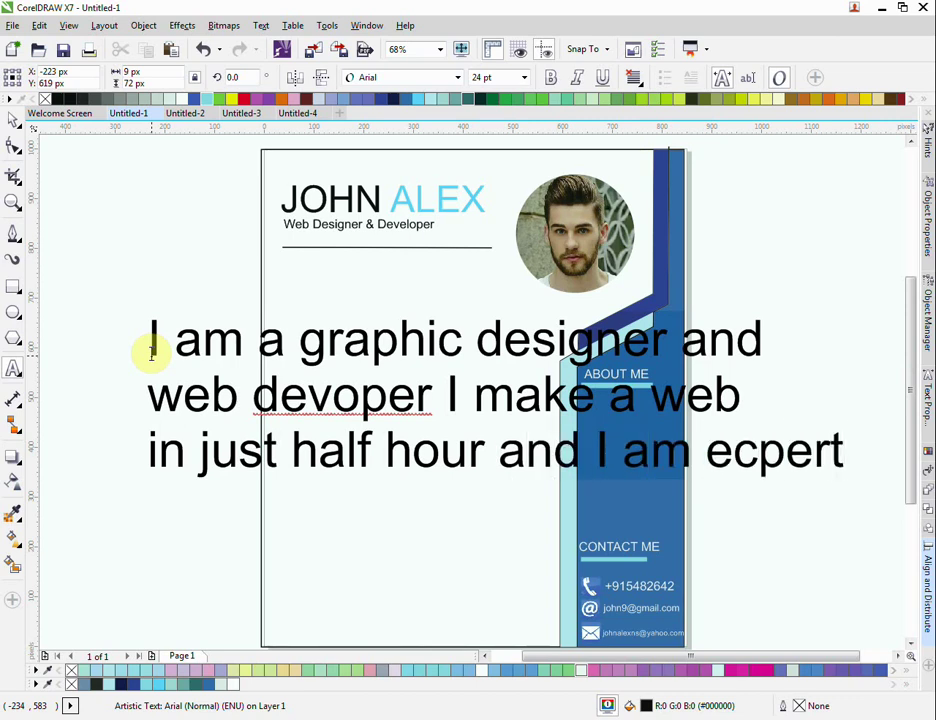
pyautogui.press('BackSpace')
pyautogui.press('BackSpace')
pyautogui.press('BackSpace')
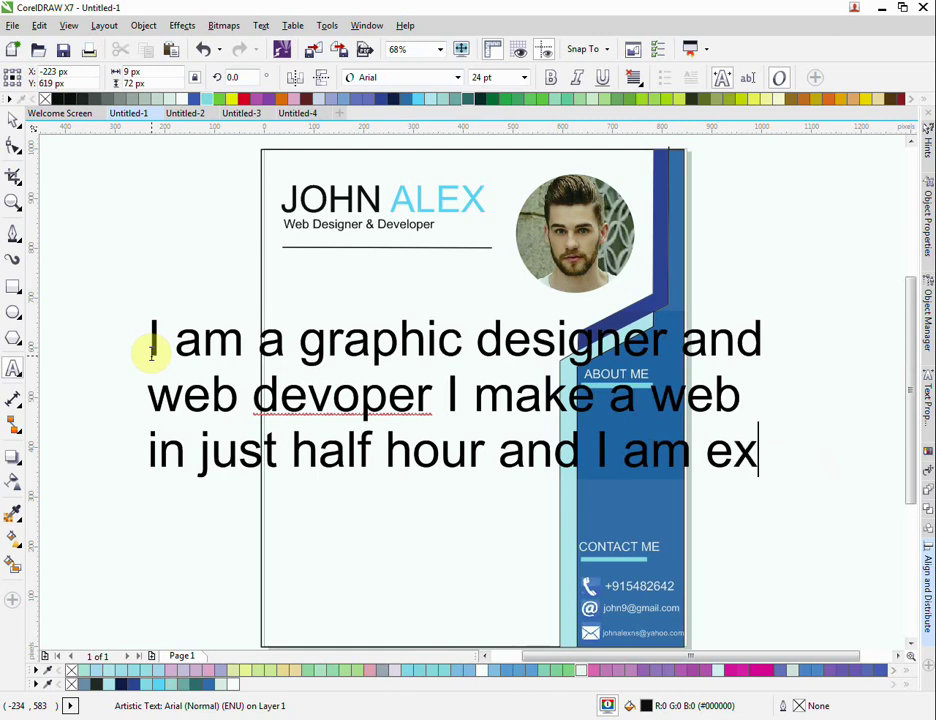
pyautogui.write('pert')
pyautogui.press('Return')
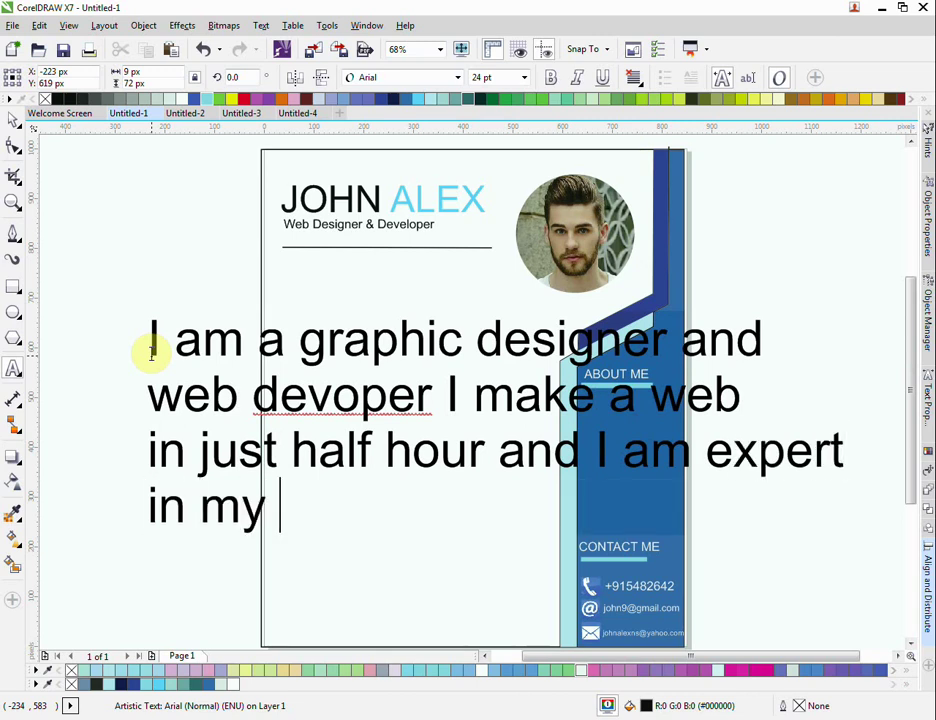
pyautogui.press('BackSpace')
pyautogui.press('BackSpace')
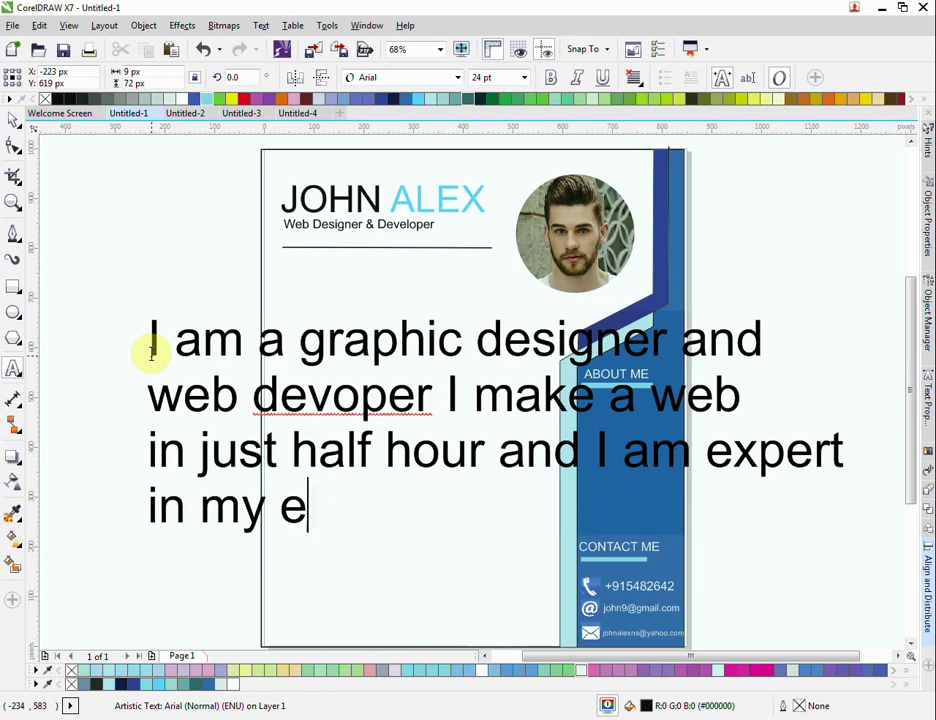
pyautogui.press('BackSpace')
pyautogui.write('work')
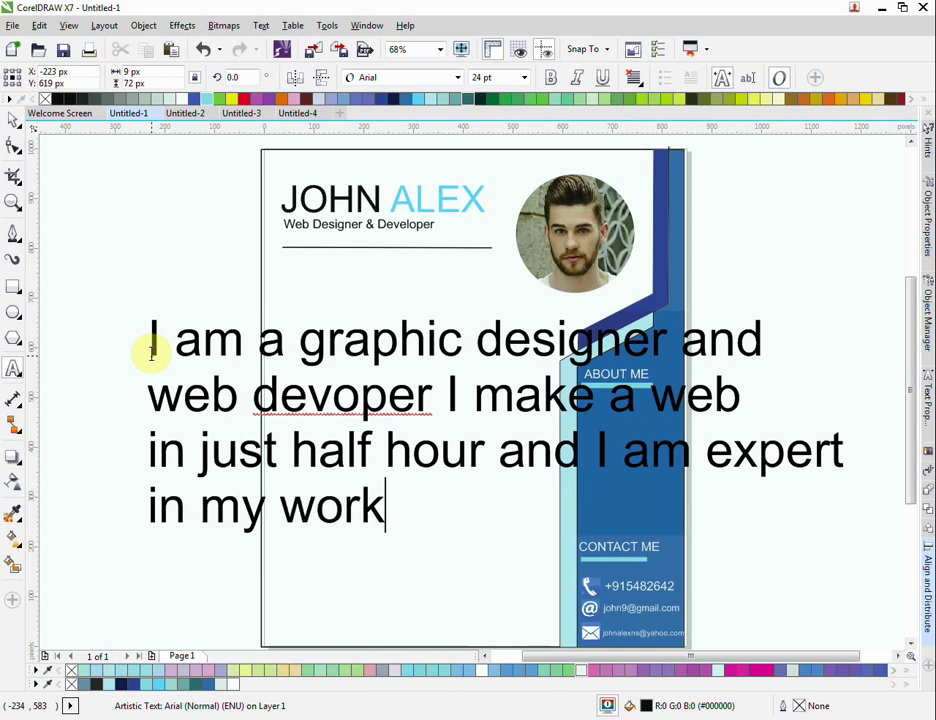
pyautogui.hotkey('ctrl', 'a')
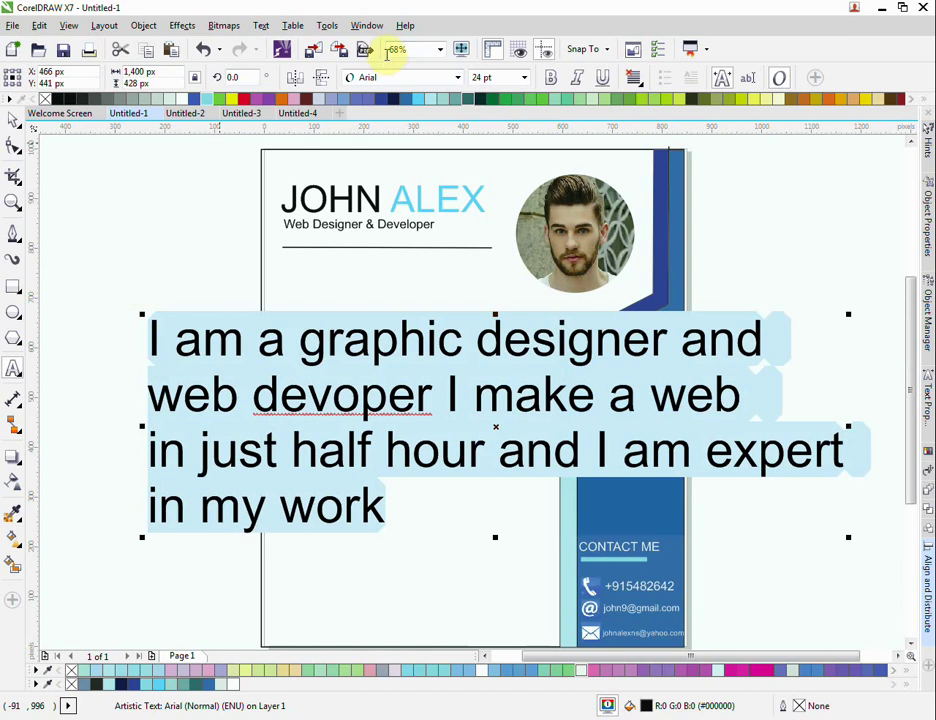
# - Set the bio paragraph to 6 pt and position it just under ABOUT ME
pyautogui.click(525, 78)
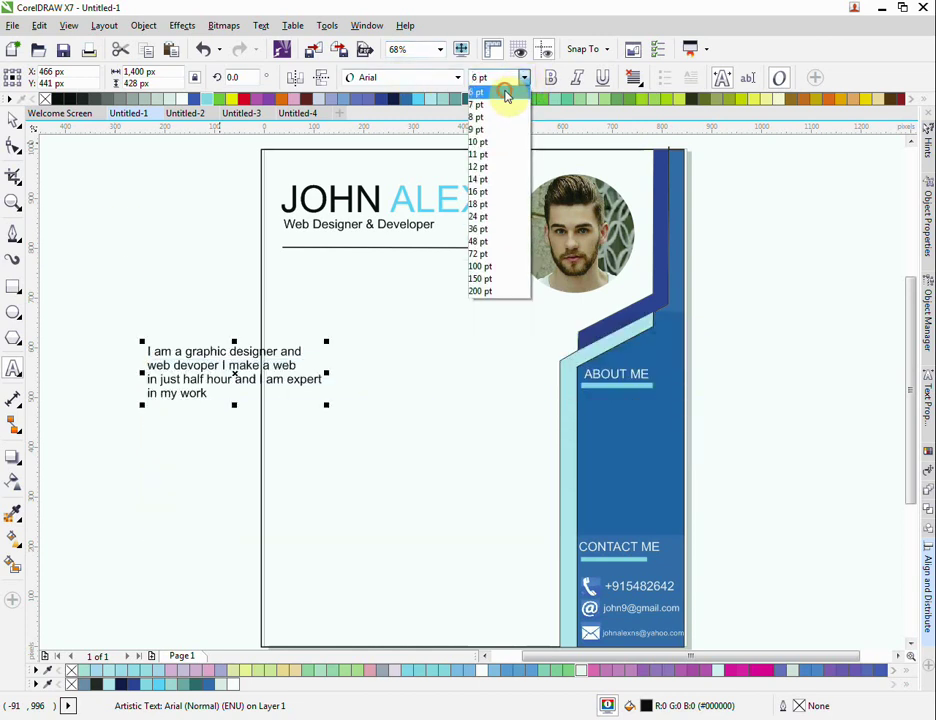
pyautogui.click(505, 93)
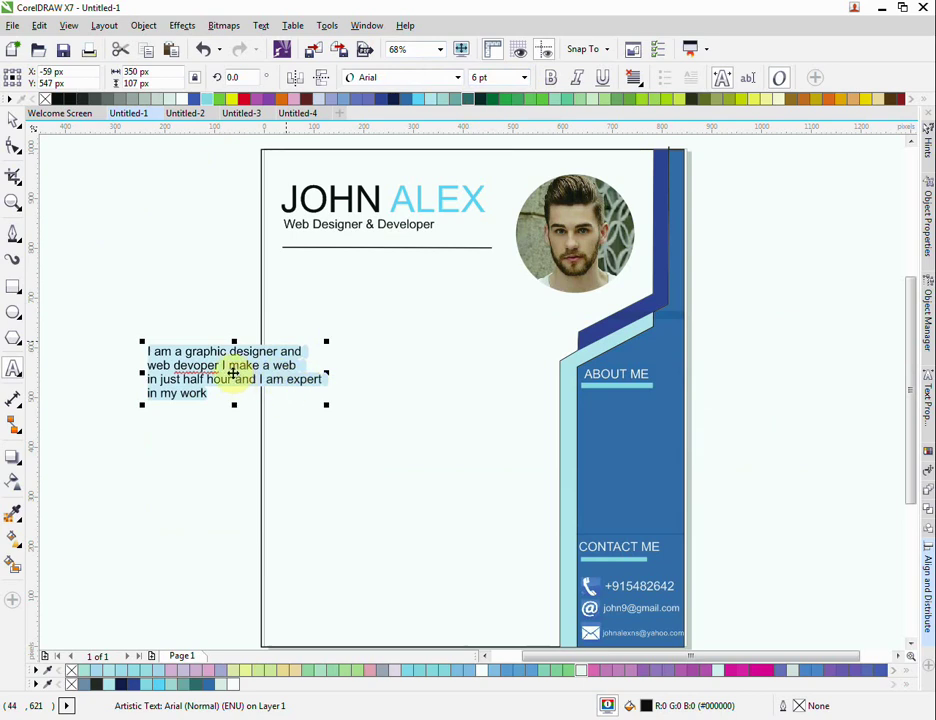
pyautogui.moveTo(233, 373); pyautogui.dragTo(665, 441)
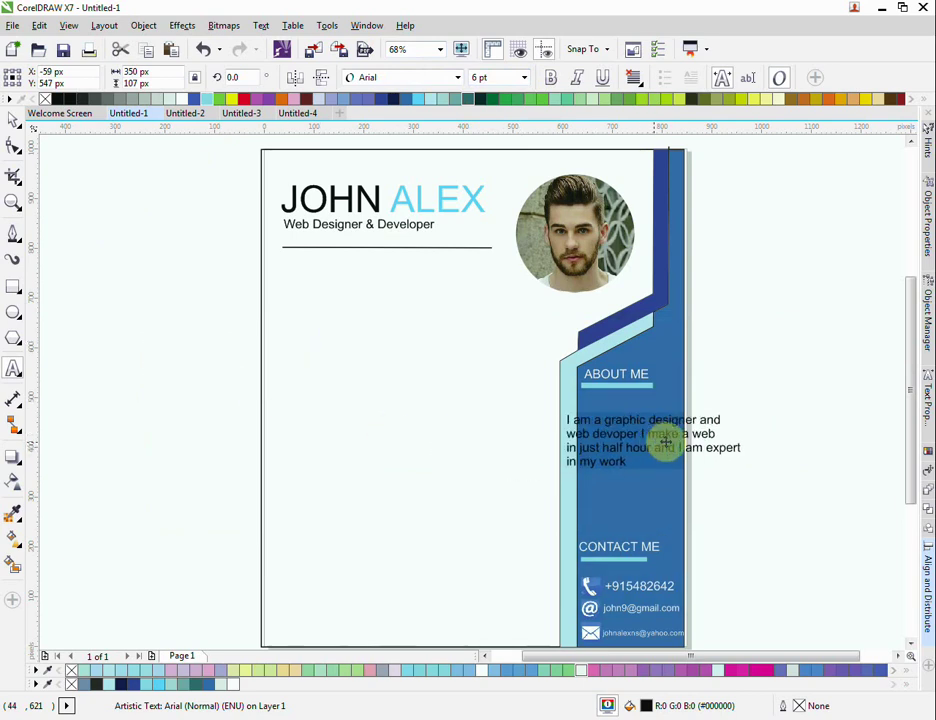
pyautogui.moveTo(665, 441); pyautogui.dragTo(668, 437)
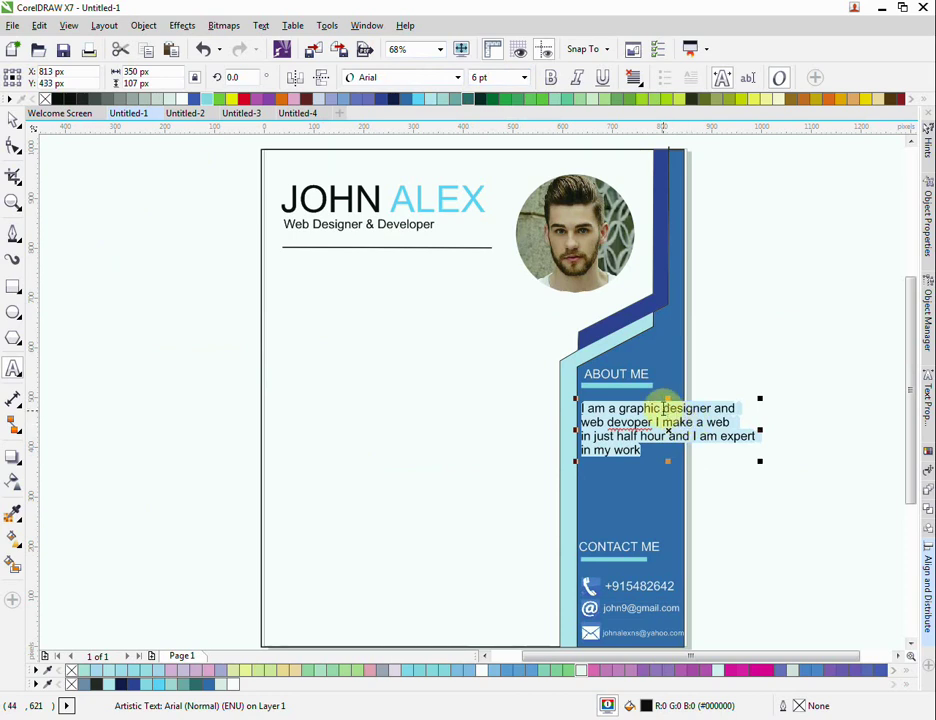
# - Add line breaks before 'designer', 'make' and 'and', then make the whole paragraph white
pyautogui.click(668, 409)
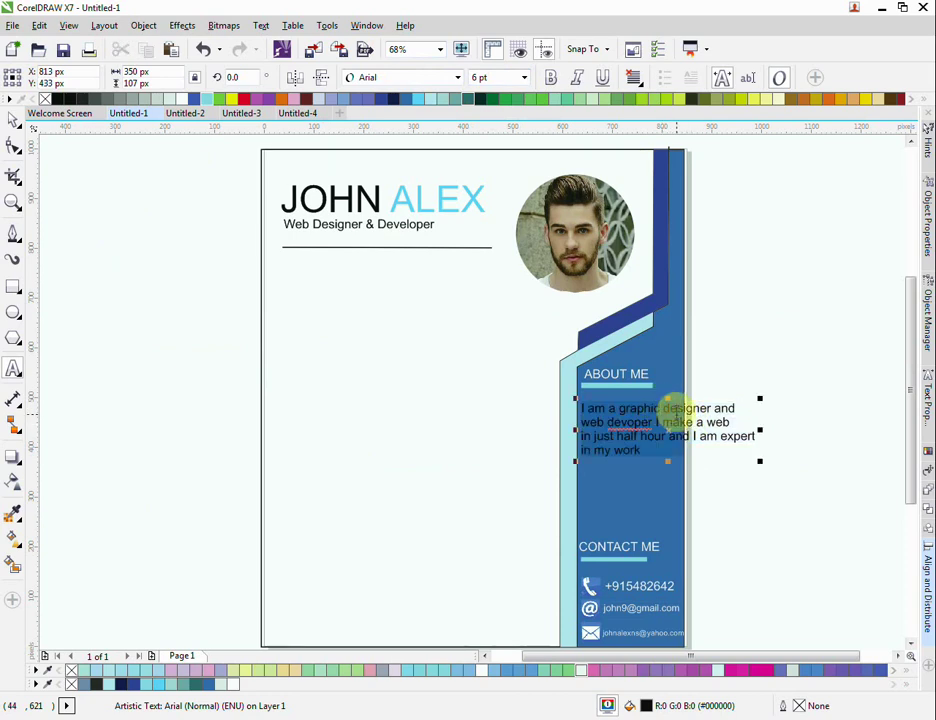
pyautogui.click(663, 408)
pyautogui.press('Return')
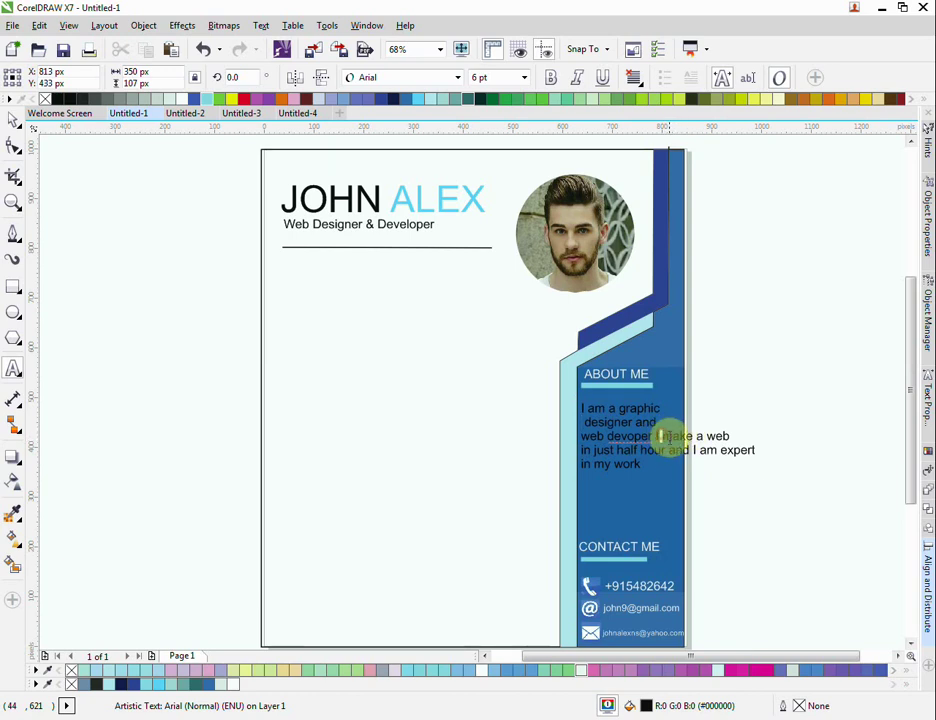
pyautogui.click(660, 436)
pyautogui.press('Return')
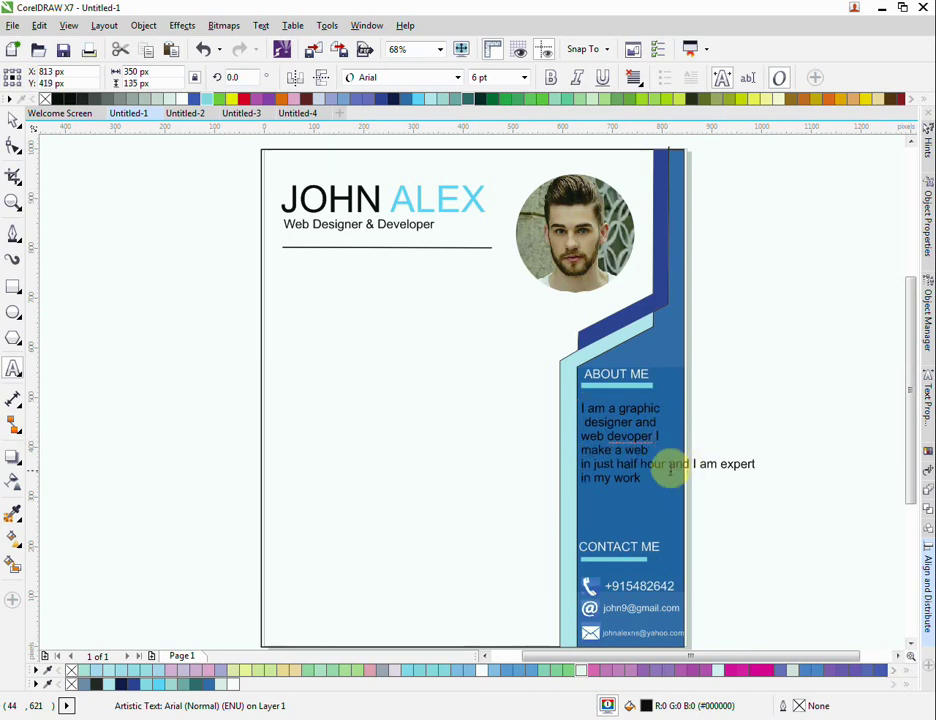
pyautogui.click(667, 465)
pyautogui.press('Return')
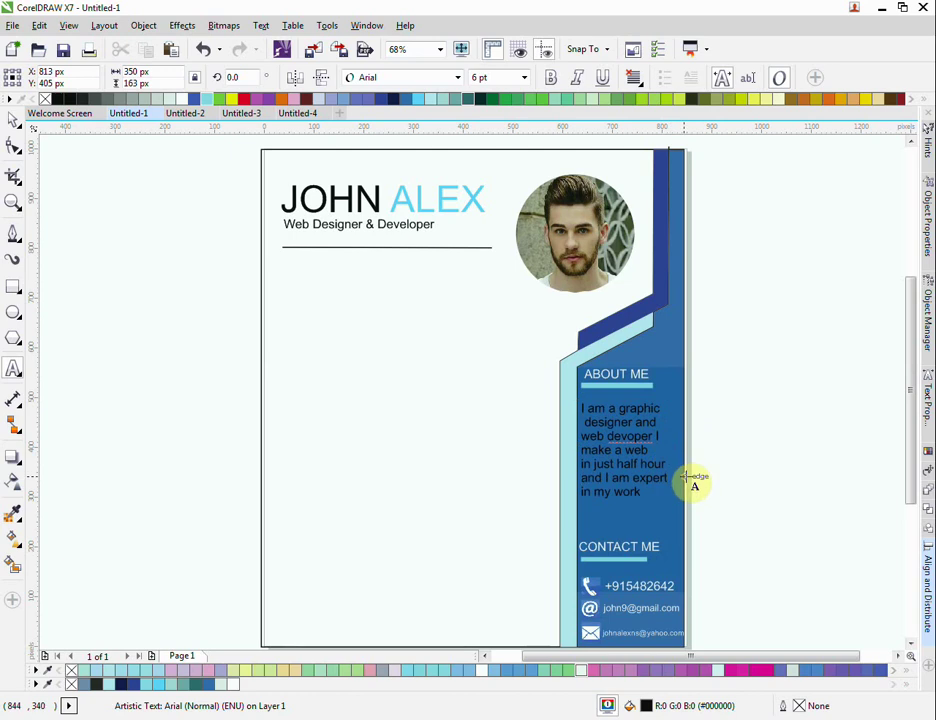
pyautogui.hotkey('ctrl', 'a')
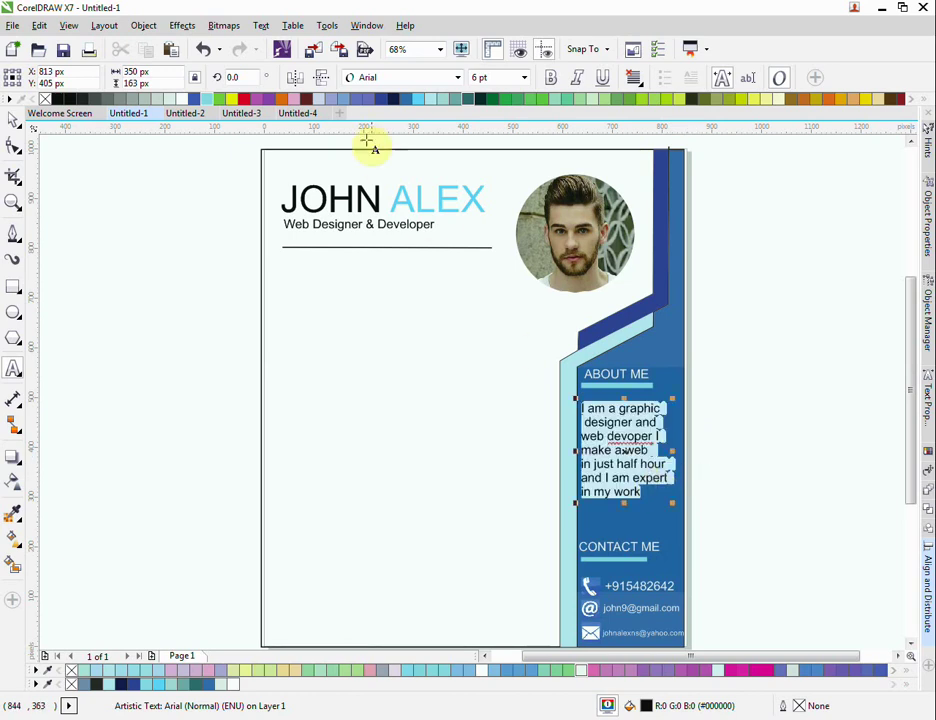
pyautogui.click(181, 97)
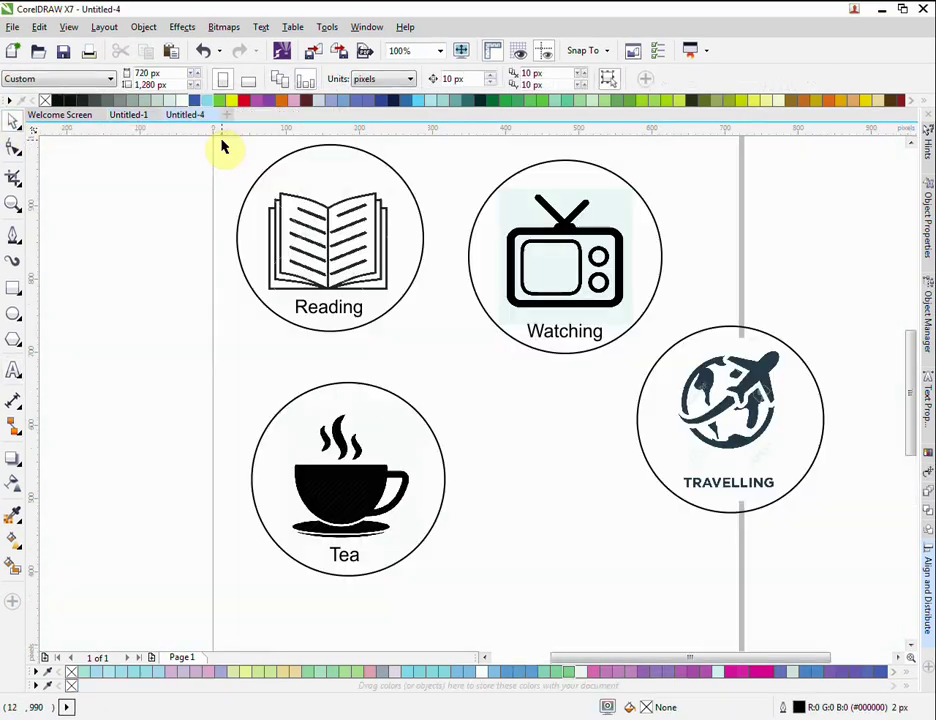
# - Copy the Reading icon from Untitled-4 into the resume and shrink it
pyautogui.moveTo(222, 141); pyautogui.dragTo(442, 358)
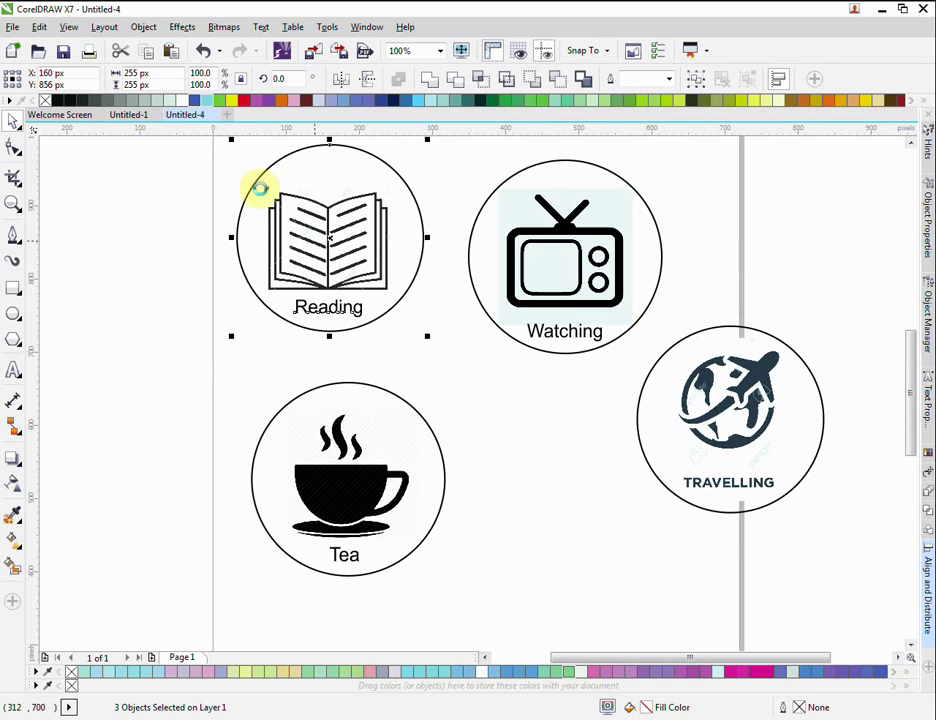
pyautogui.click(120, 117)
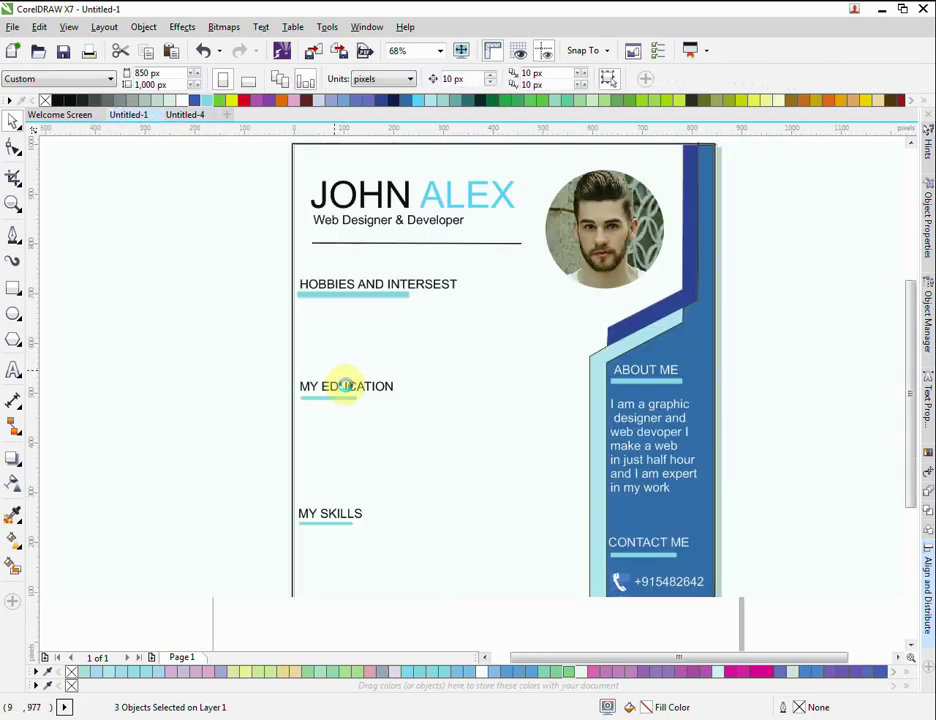
pyautogui.hotkey('ctrl', 'v')
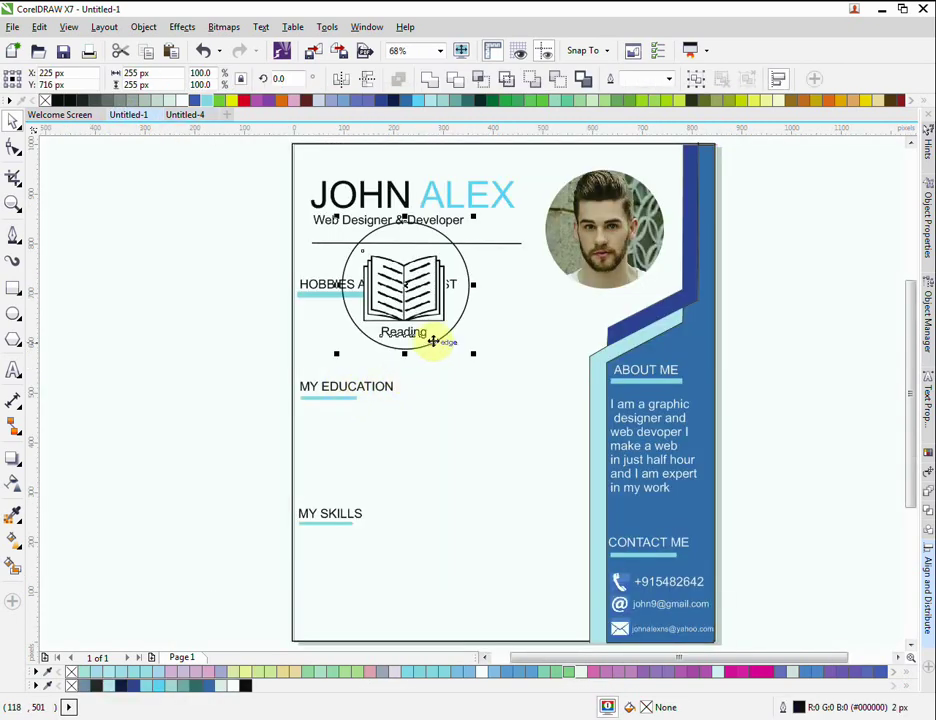
pyautogui.moveTo(472, 352)
pyautogui.mouseDown()
pyautogui.moveTo(428, 306)
pyautogui.moveTo(340, 350)
pyautogui.mouseUp()
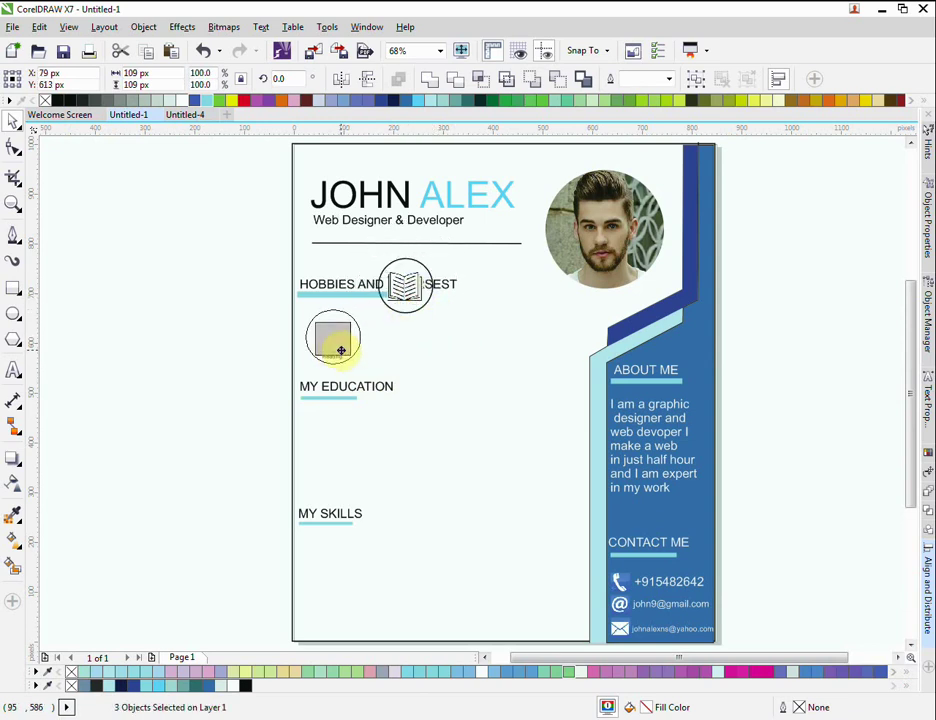
# - Bring the Watching icon into the resume, scale it to match Reading, and place it alongside
pyautogui.click(193, 116)
pyautogui.moveTo(457, 148)
pyautogui.mouseDown()
pyautogui.moveTo(545, 328)
pyautogui.moveTo(673, 353)
pyautogui.mouseUp()
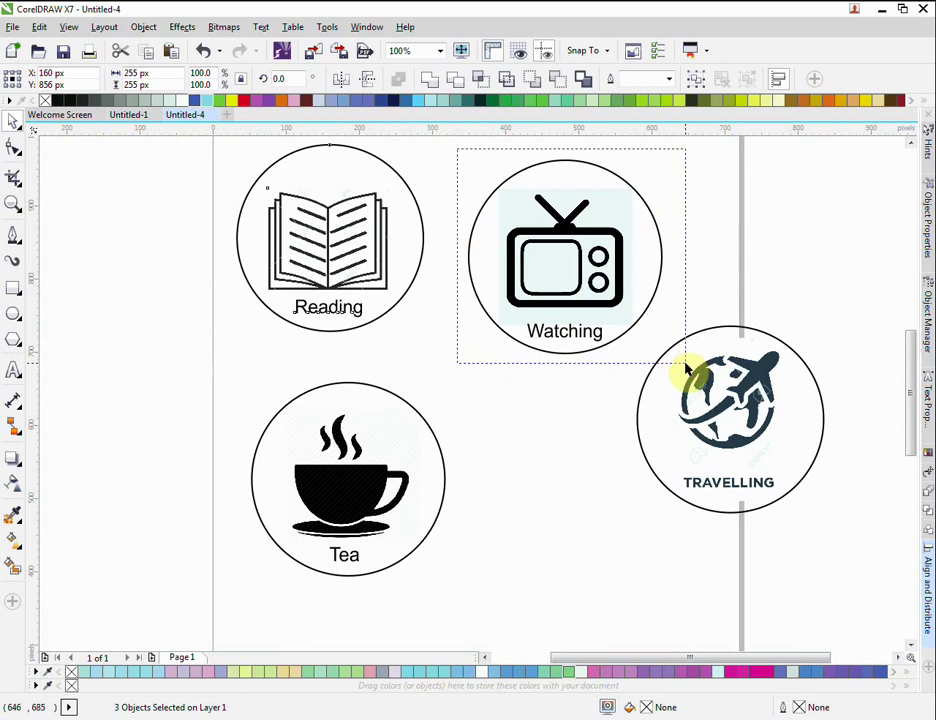
pyautogui.moveTo(673, 353); pyautogui.dragTo(685, 368)
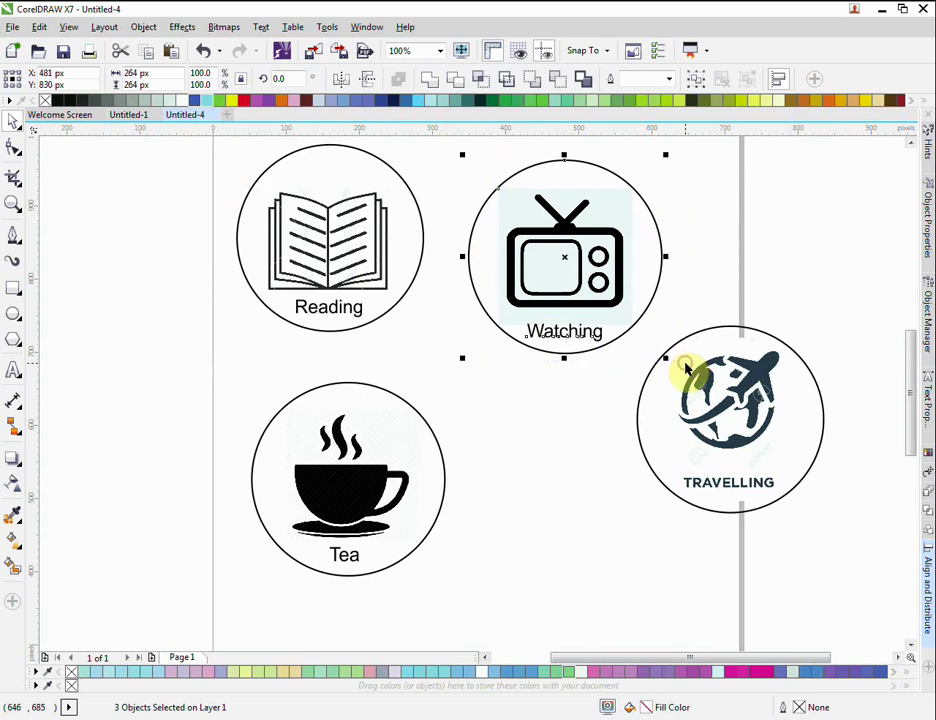
pyautogui.click(133, 115)
pyautogui.moveTo(133, 115)
pyautogui.mouseDown()
pyautogui.moveTo(634, 368)
pyautogui.moveTo(602, 335)
pyautogui.mouseUp()
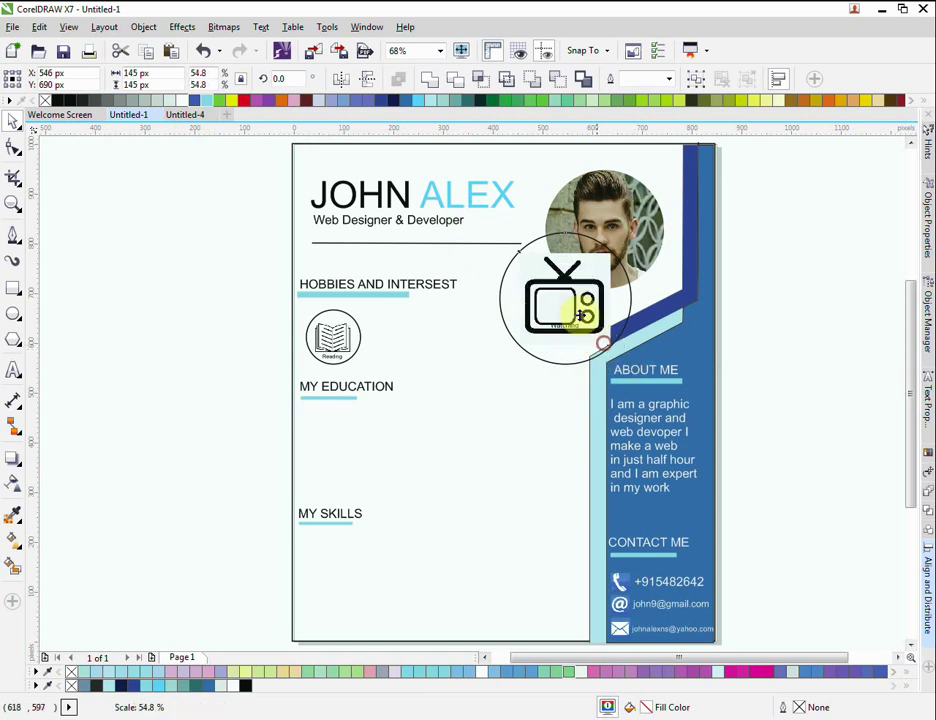
pyautogui.moveTo(453, 355)
pyautogui.mouseDown()
pyautogui.moveTo(420, 366)
pyautogui.moveTo(437, 372)
pyautogui.mouseUp()
pyautogui.moveTo(408, 335); pyautogui.dragTo(398, 342)
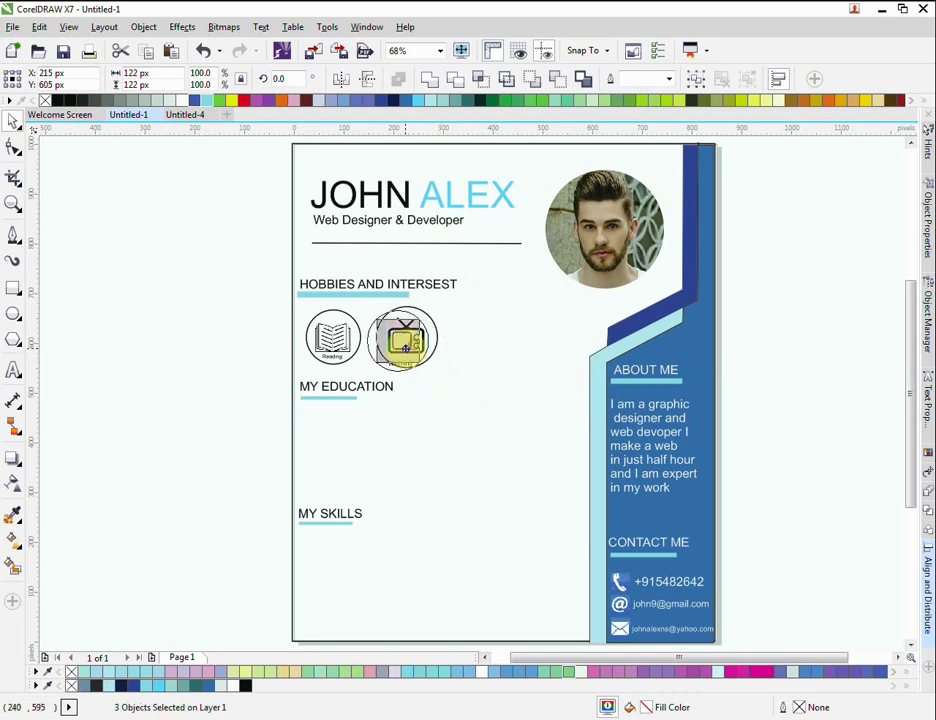
pyautogui.moveTo(435, 376)
pyautogui.mouseDown()
pyautogui.moveTo(441, 355)
pyautogui.moveTo(394, 355)
pyautogui.mouseUp()
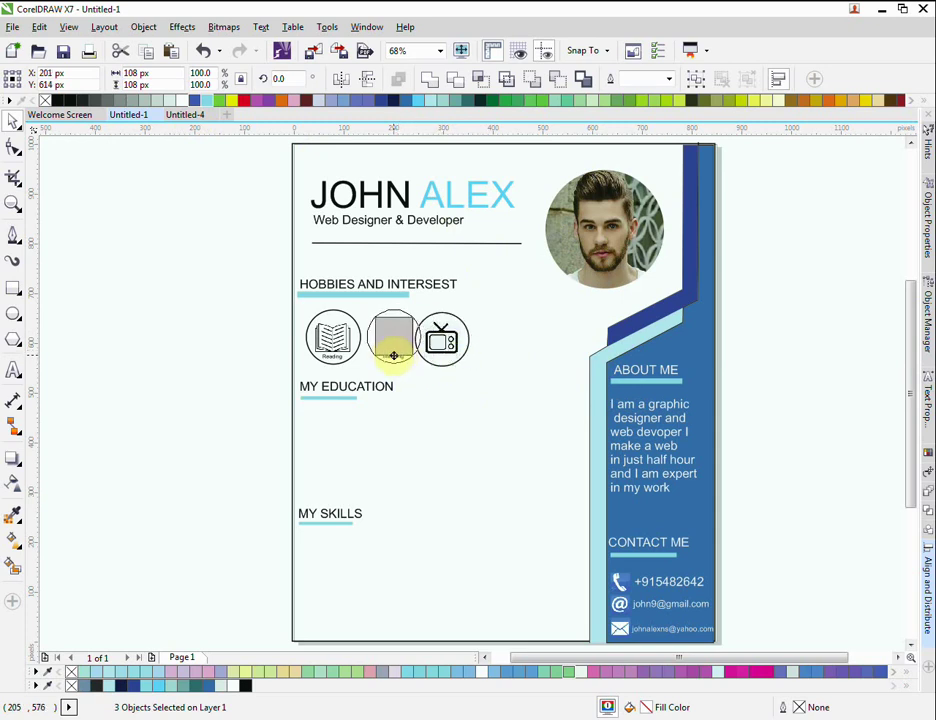
pyautogui.moveTo(394, 356); pyautogui.dragTo(393, 355)
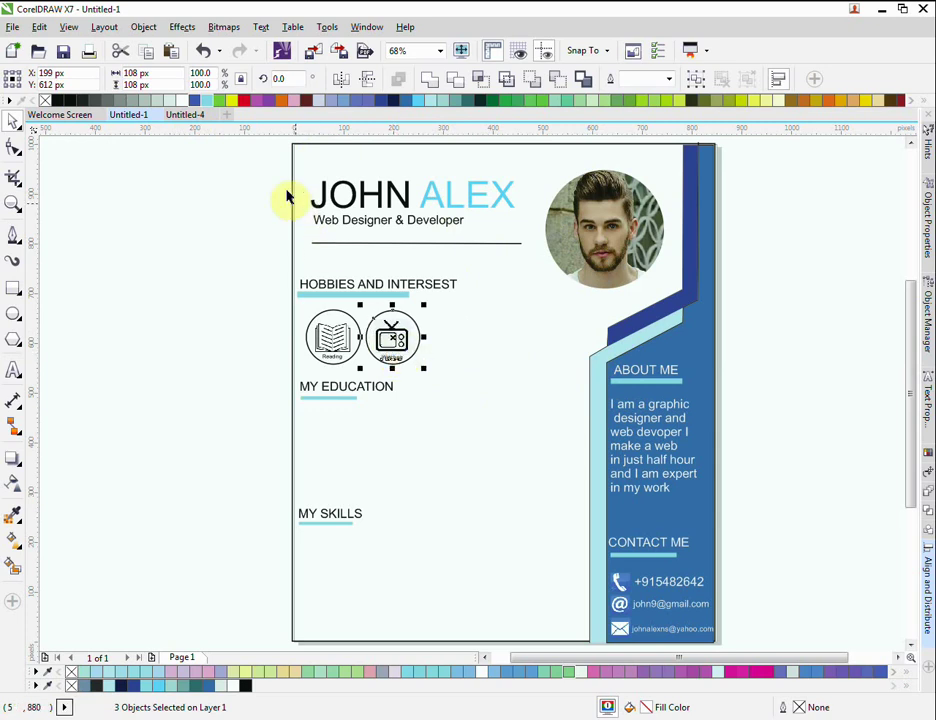
# - Copy the Tea icon into the resume, shrink it, and place it beside Watching
pyautogui.click(197, 116)
pyautogui.moveTo(230, 358)
pyautogui.mouseDown()
pyautogui.moveTo(298, 524)
pyautogui.moveTo(472, 589)
pyautogui.mouseUp()
pyautogui.click(447, 566)
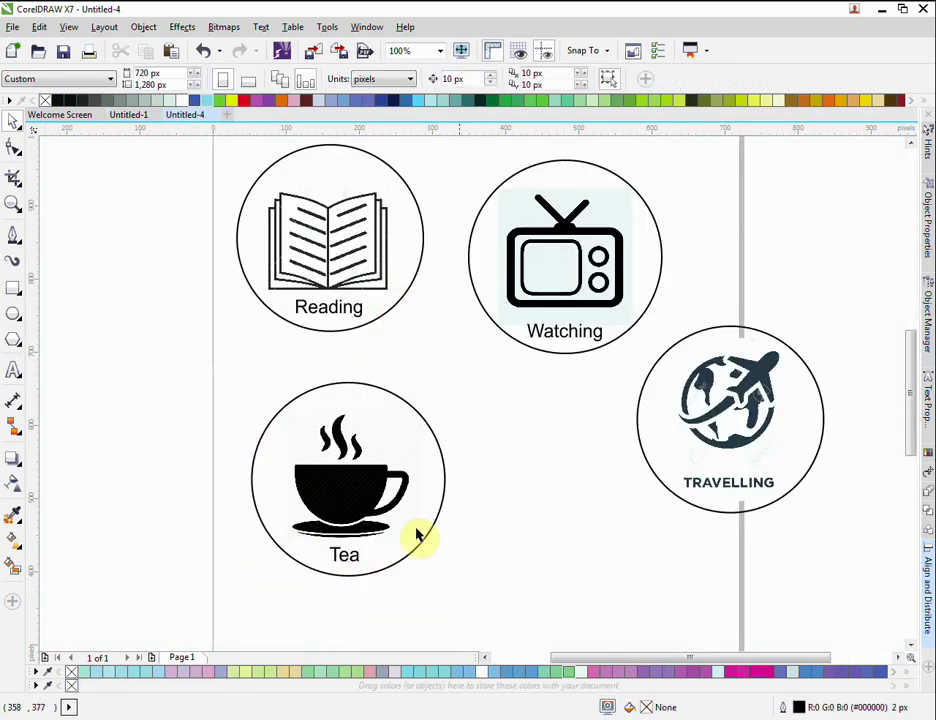
pyautogui.moveTo(230, 359); pyautogui.dragTo(478, 610)
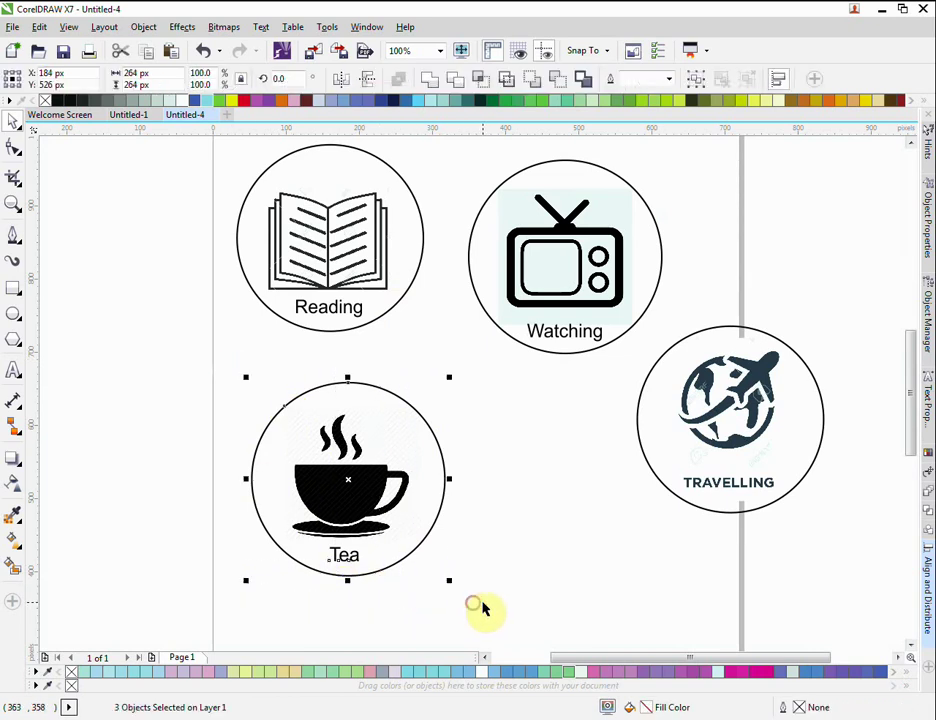
pyautogui.click(121, 116)
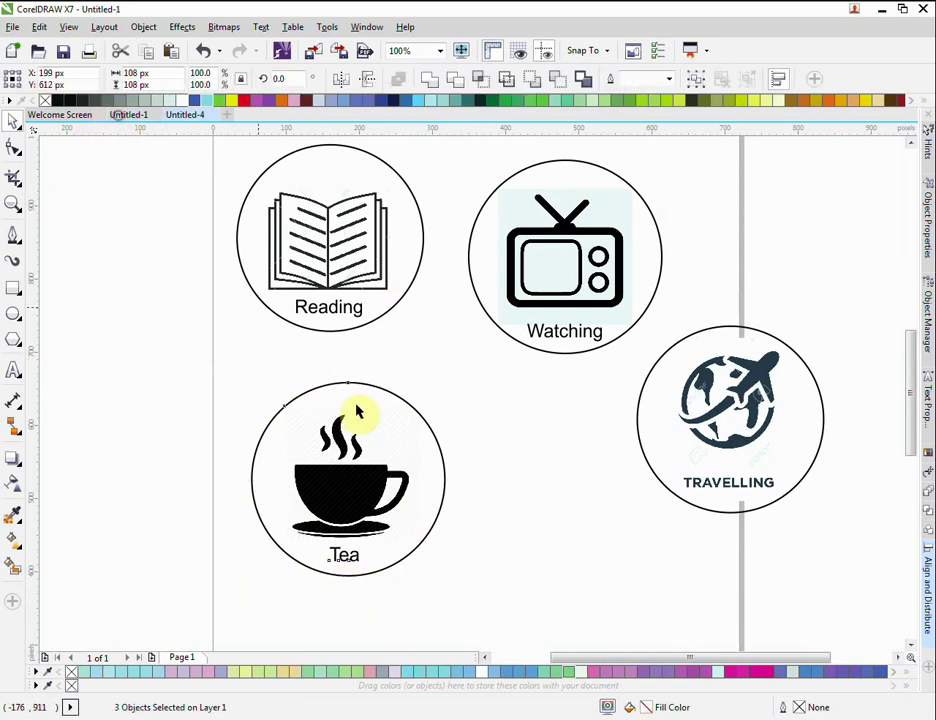
pyautogui.hotkey('ctrl', 'v')
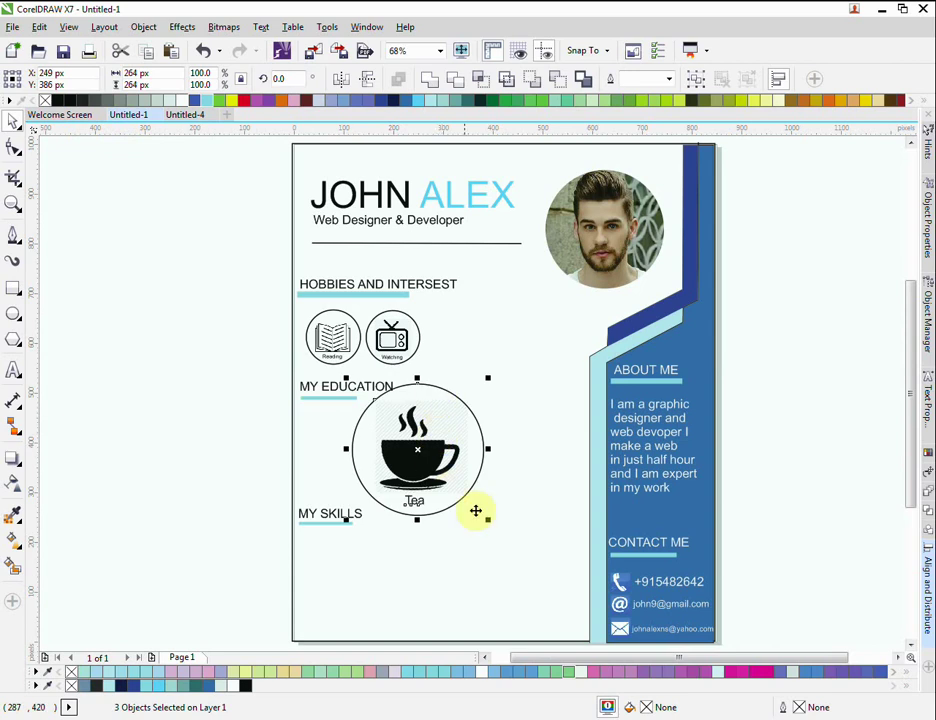
pyautogui.moveTo(487, 521); pyautogui.dragTo(435, 466)
pyautogui.moveTo(454, 345)
pyautogui.mouseDown()
pyautogui.moveTo(490, 372)
pyautogui.moveTo(492, 400)
pyautogui.moveTo(455, 357)
pyautogui.mouseUp()
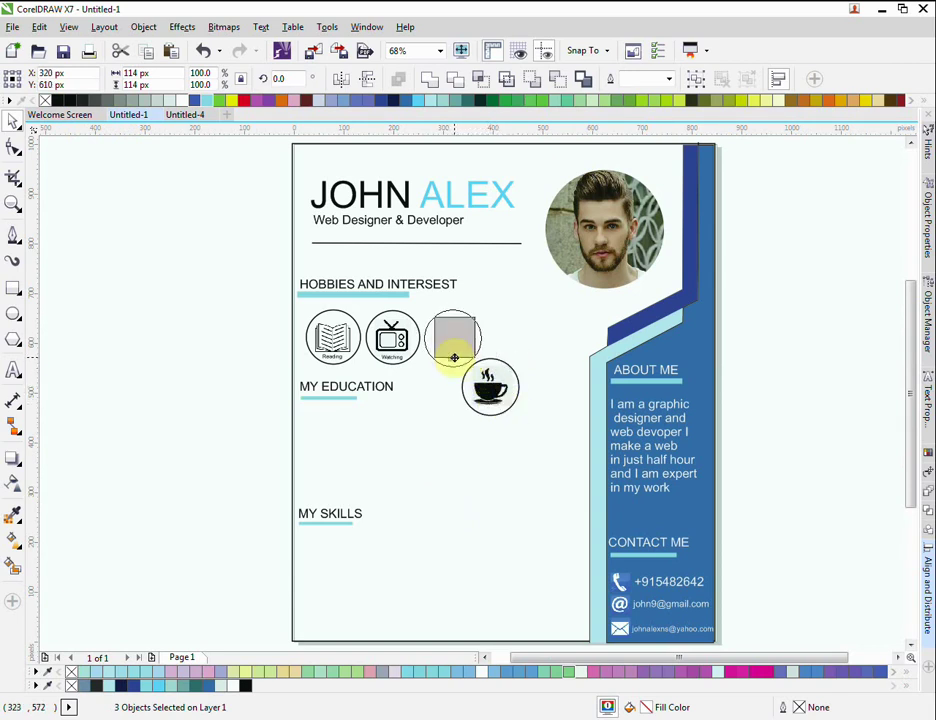
pyautogui.moveTo(455, 357); pyautogui.dragTo(454, 355)
# - In Untitled-4, shift the Watching circle left and select the Travelling icon group
pyautogui.click(200, 115)
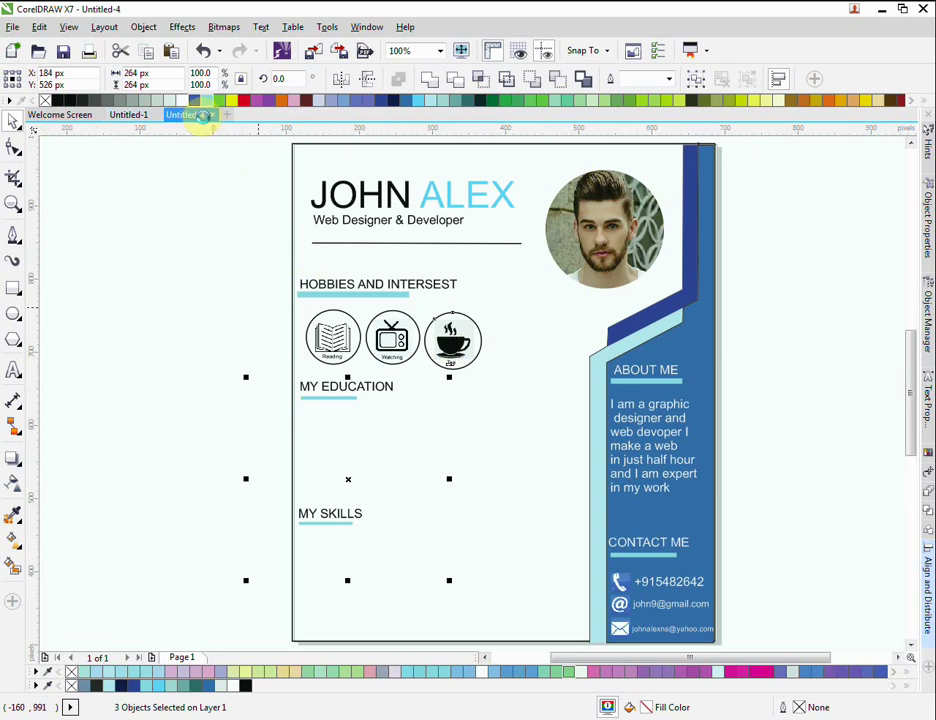
pyautogui.moveTo(620, 312); pyautogui.dragTo(491, 291)
pyautogui.moveTo(610, 302); pyautogui.dragTo(849, 547)
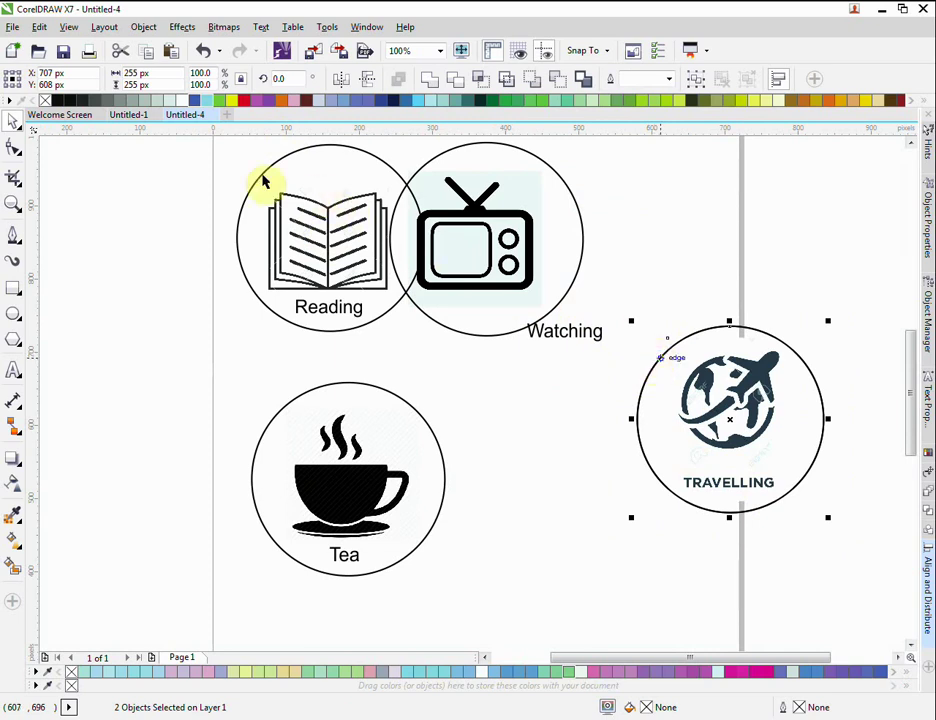
# - Paste and shrink the travelling icon, nudge the About Me text, and place a circle beside Tea
pyautogui.click(130, 114)
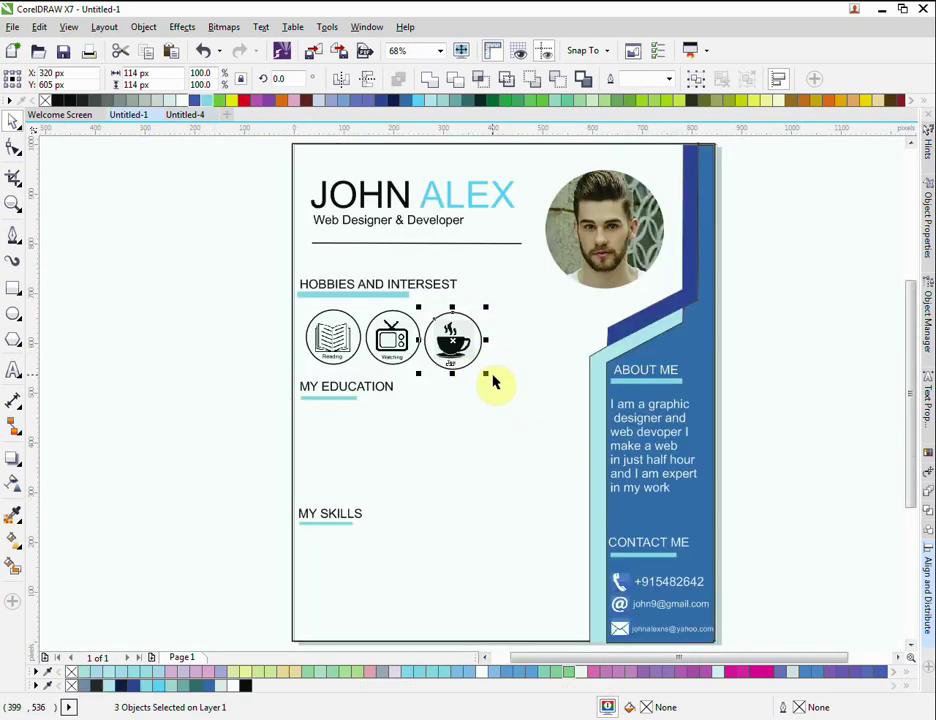
pyautogui.hotkey('ctrl', 'v')
pyautogui.moveTo(746, 477); pyautogui.dragTo(700, 440)
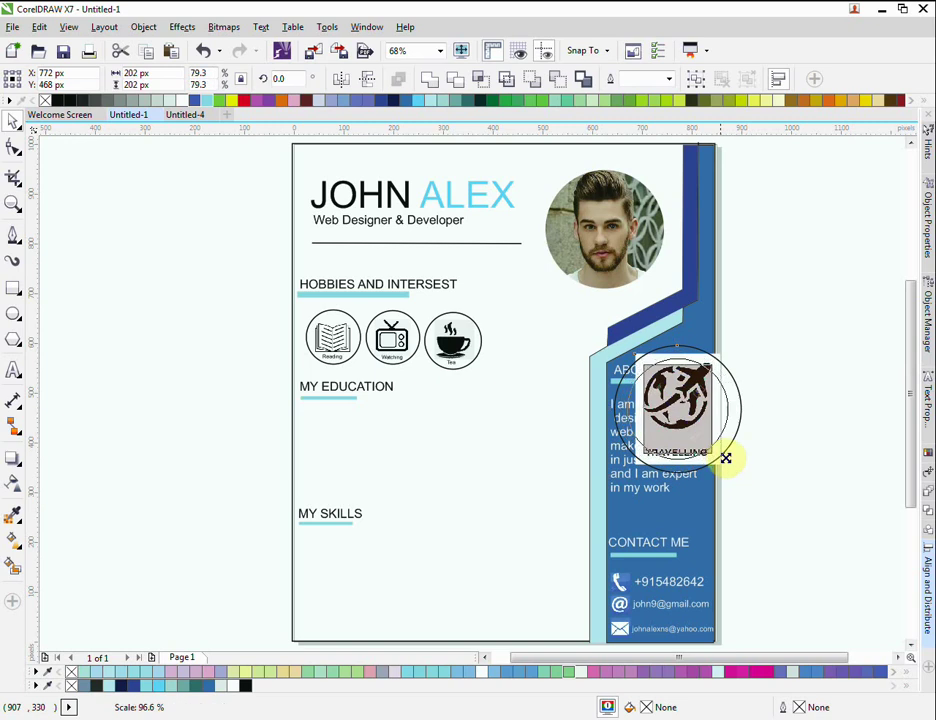
pyautogui.moveTo(640, 450)
pyautogui.mouseDown()
pyautogui.moveTo(680, 453)
pyautogui.moveTo(690, 402)
pyautogui.moveTo(560, 351)
pyautogui.moveTo(540, 331)
pyautogui.mouseUp()
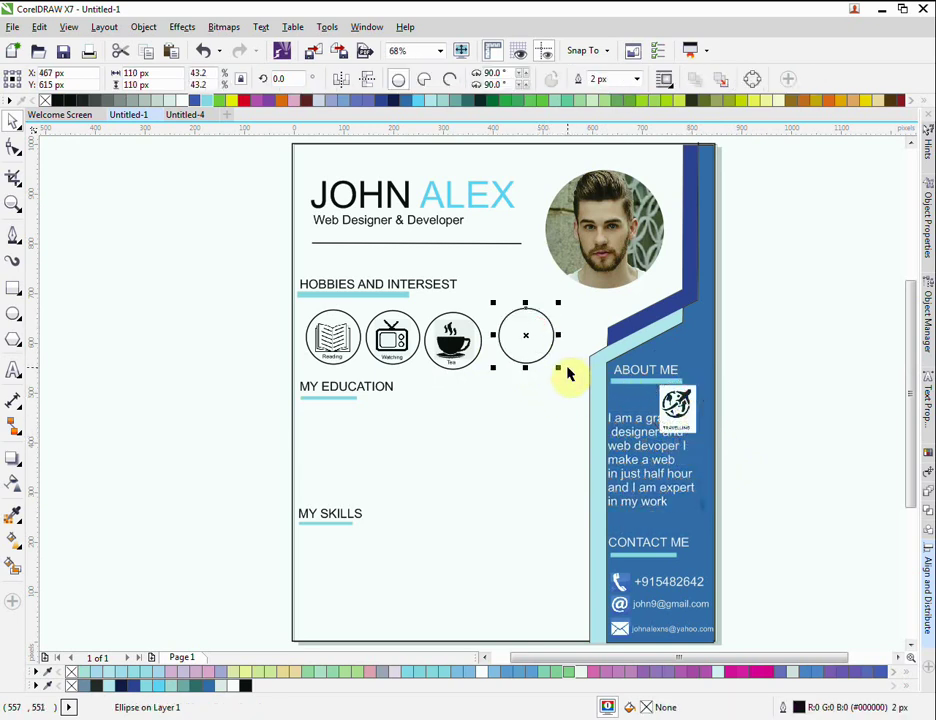
pyautogui.moveTo(675, 403); pyautogui.dragTo(531, 326)
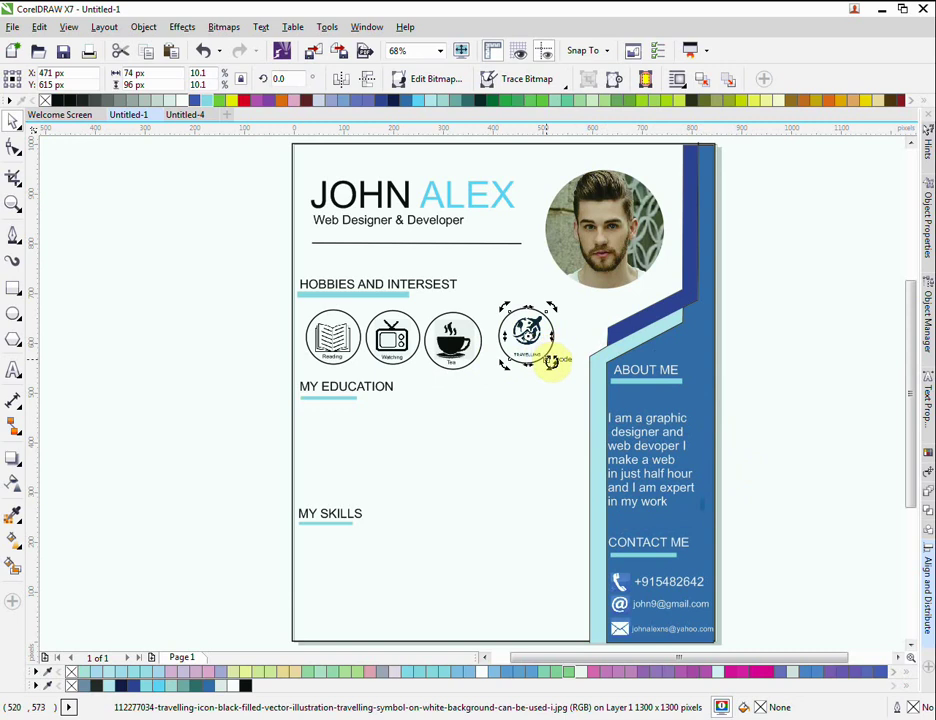
# - Resize and reposition the circle so it neatly encloses the travelling icon
pyautogui.click(550, 349)
pyautogui.moveTo(560, 371); pyautogui.dragTo(565, 373)
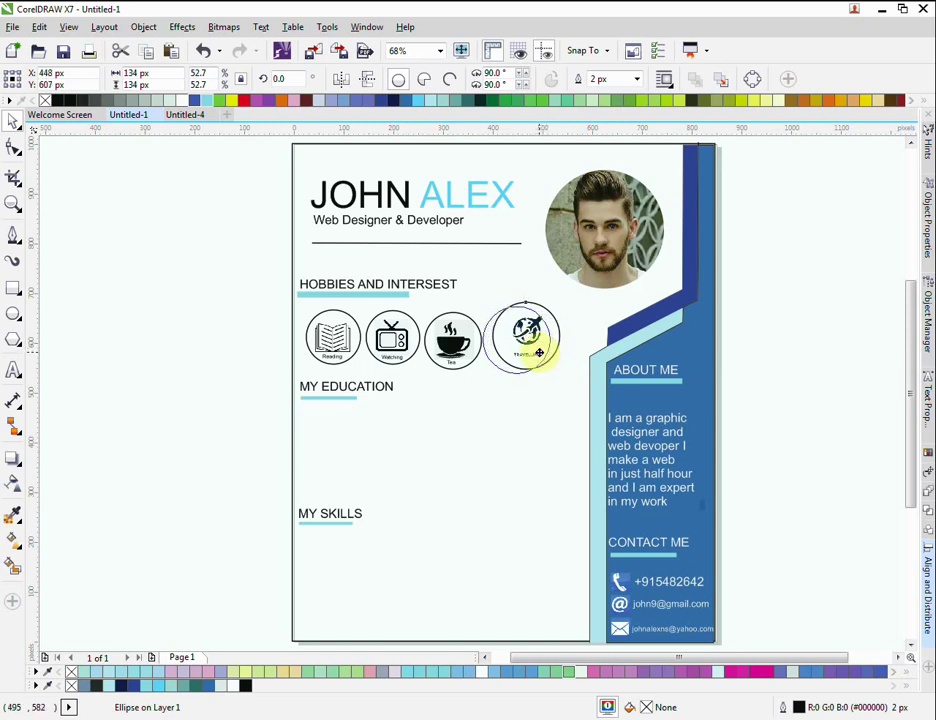
pyautogui.moveTo(558, 379); pyautogui.dragTo(553, 373)
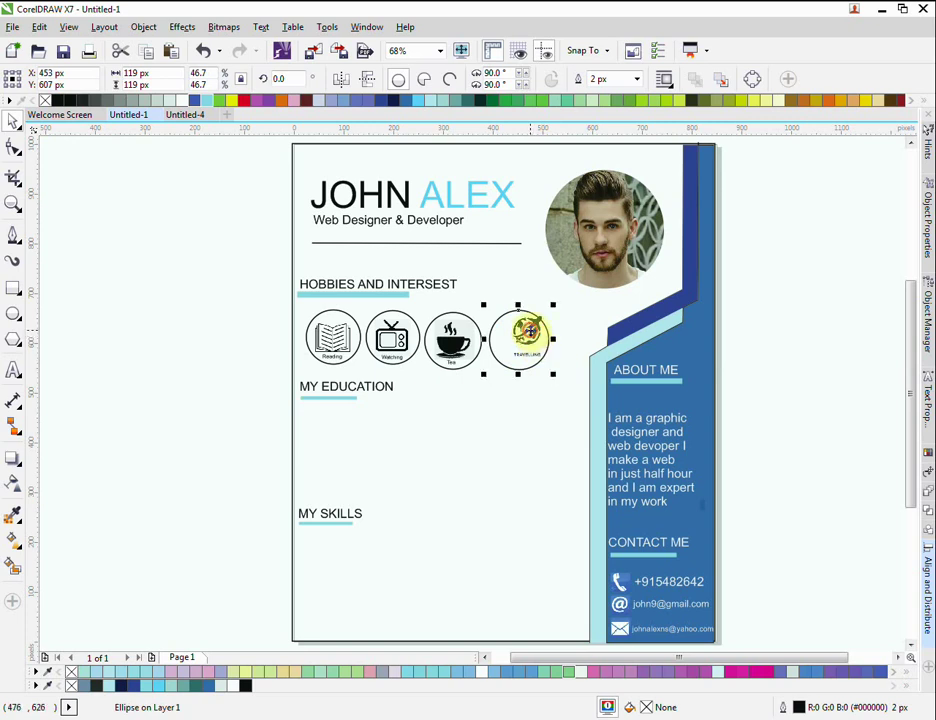
pyautogui.moveTo(530, 326)
pyautogui.mouseDown()
pyautogui.moveTo(520, 389)
pyautogui.moveTo(510, 336)
pyautogui.mouseUp()
pyautogui.click(527, 330)
pyautogui.click(532, 352)
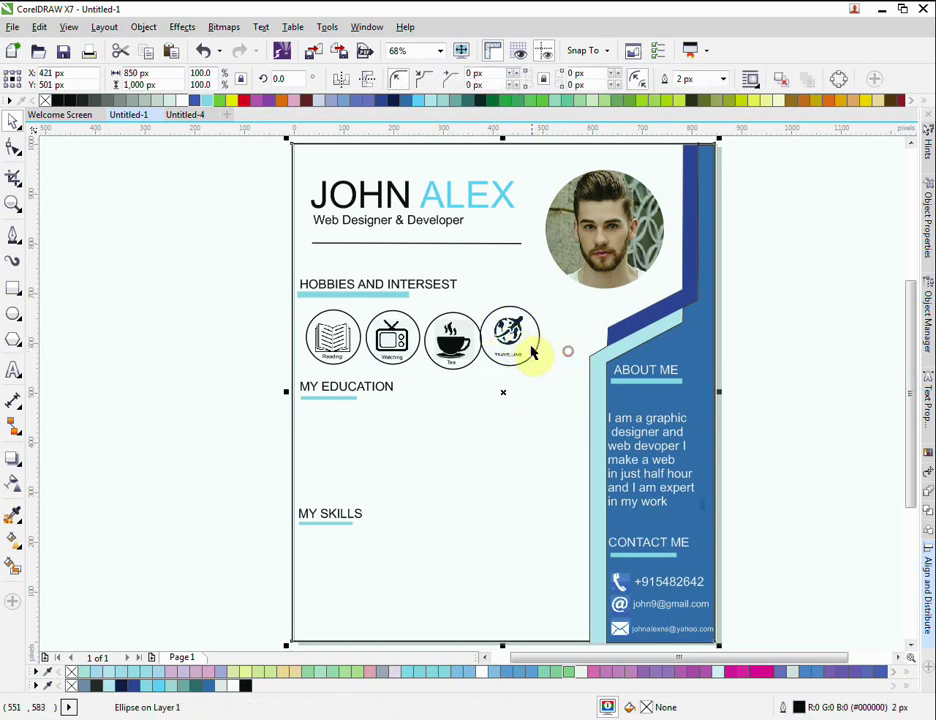
pyautogui.click(528, 348)
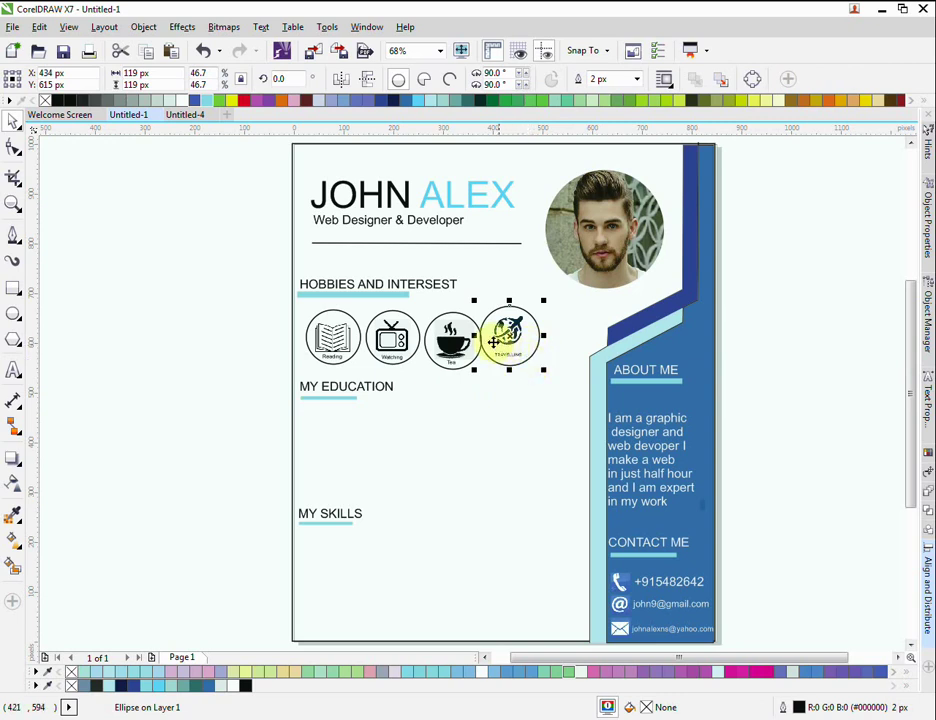
pyautogui.moveTo(482, 336); pyautogui.dragTo(492, 337)
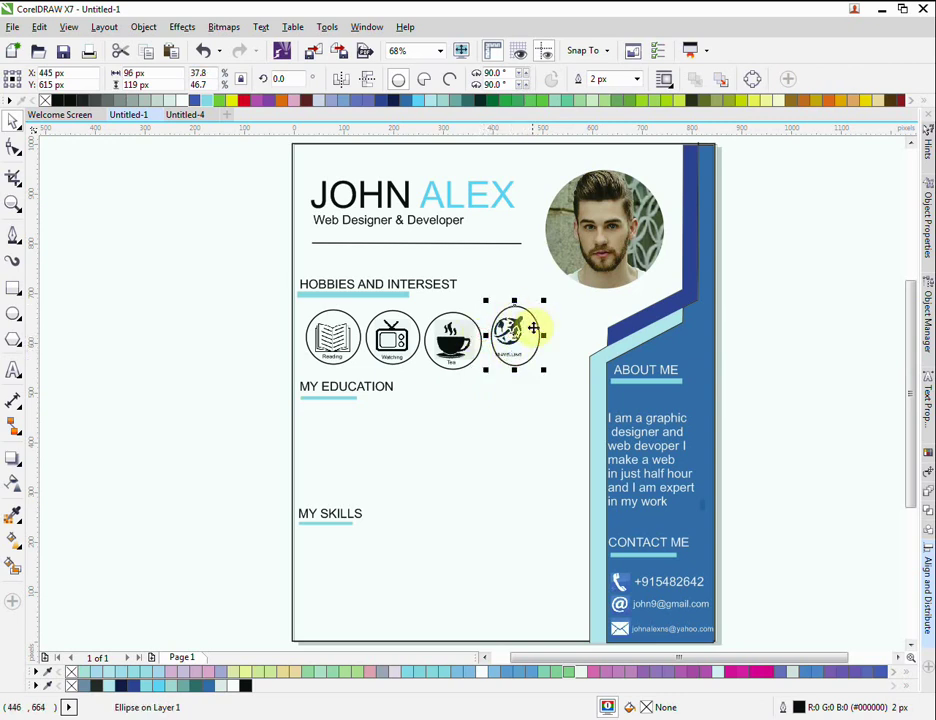
pyautogui.moveTo(515, 370); pyautogui.dragTo(515, 364)
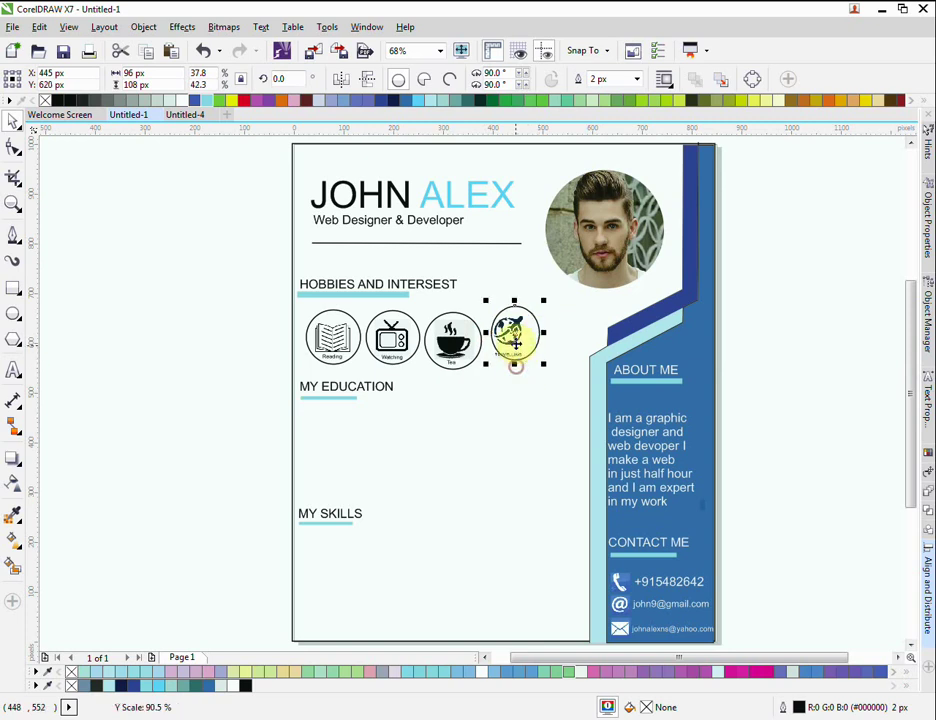
pyautogui.click(527, 405)
pyautogui.click(253, 364)
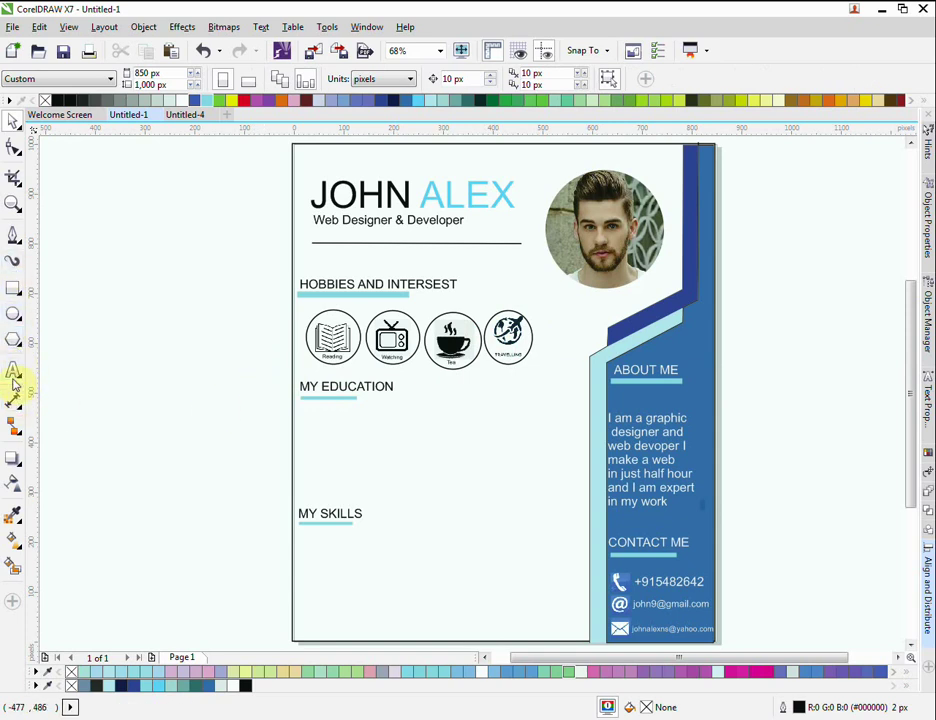
# - Draw a thin vertical divider under MY EDUCATION, shortened to end above MY SKILLS
pyautogui.click(13, 234)
pyautogui.click(159, 309)
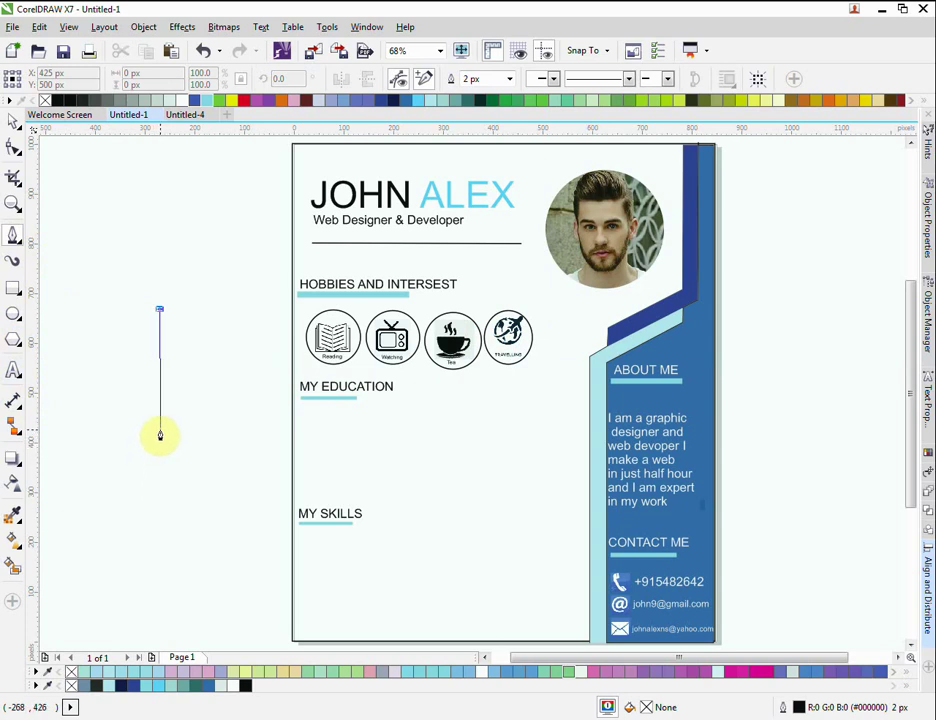
pyautogui.doubleClick(158, 436)
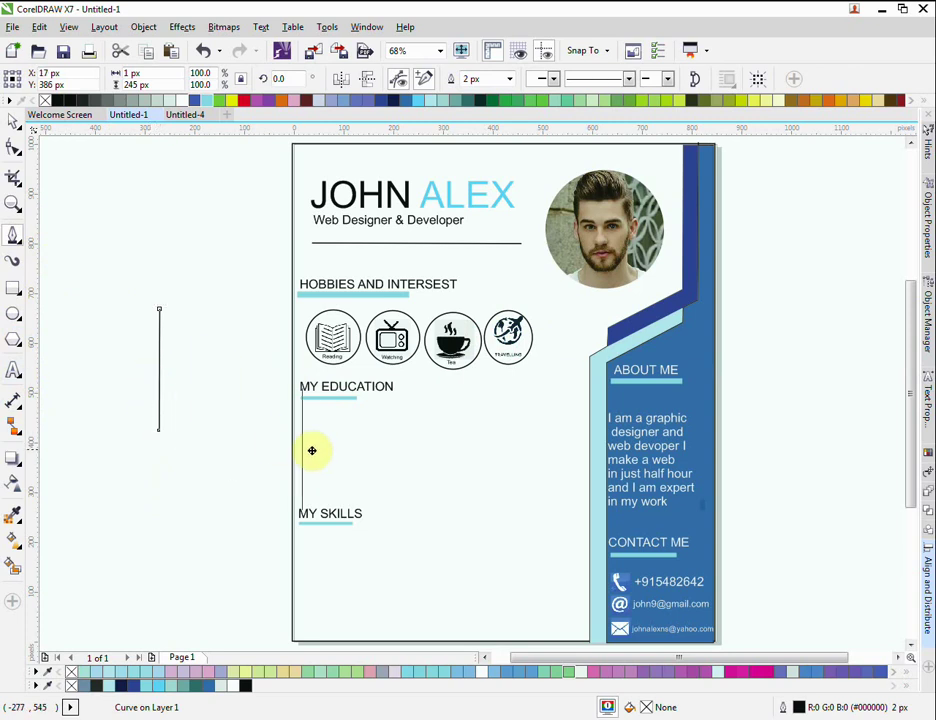
pyautogui.click(306, 400)
pyautogui.click(303, 464)
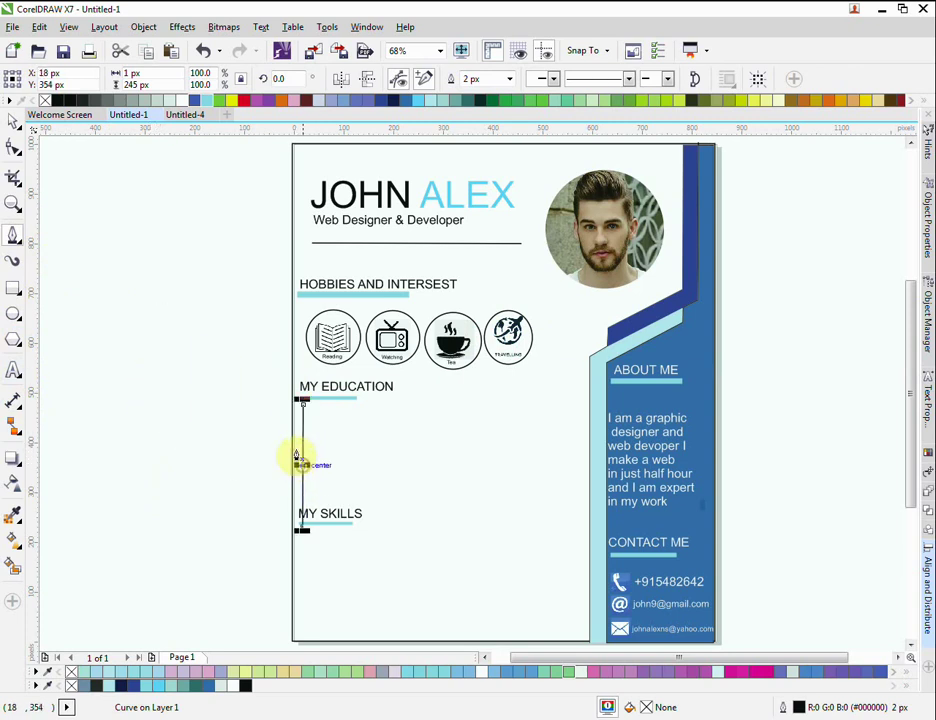
pyautogui.moveTo(301, 532); pyautogui.dragTo(301, 494)
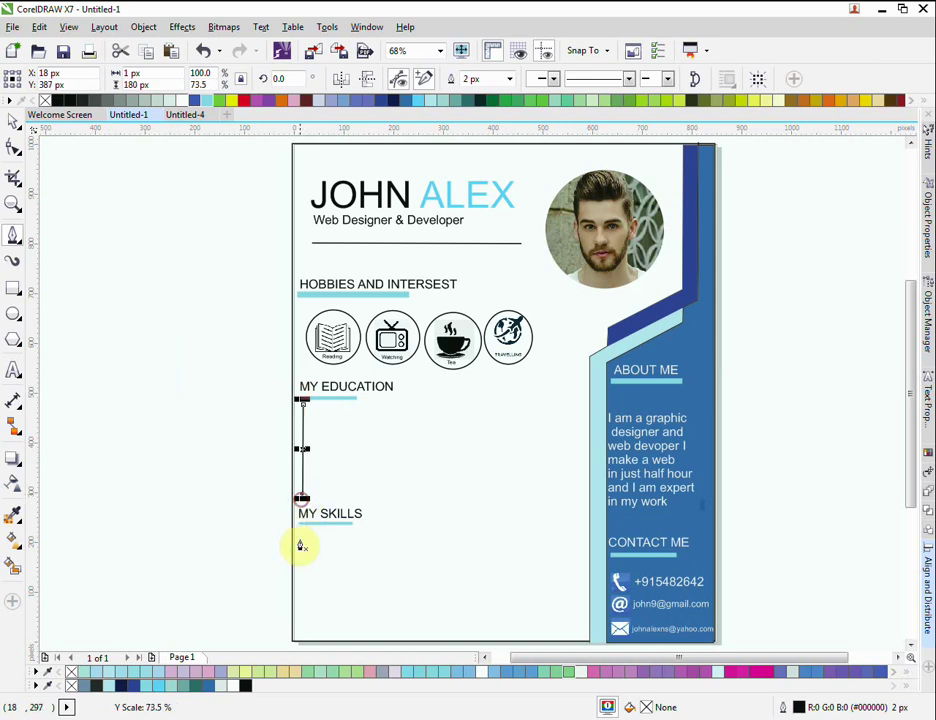
# - Add a 6 pt 'Bechular of arts' entry under MY EDUCATION
pyautogui.click(13, 369)
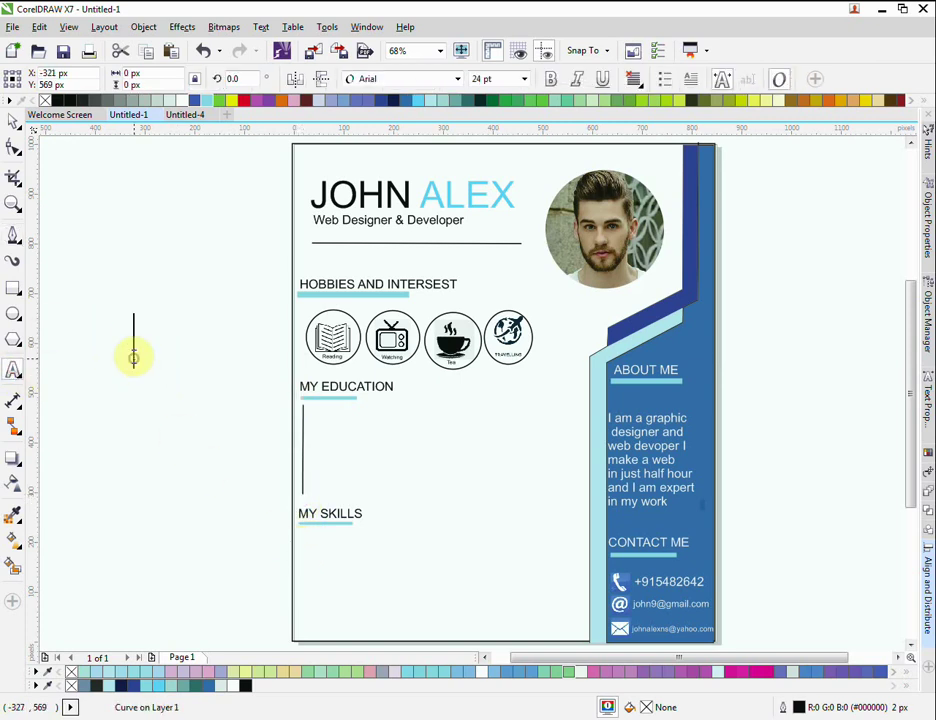
pyautogui.write('Bec')
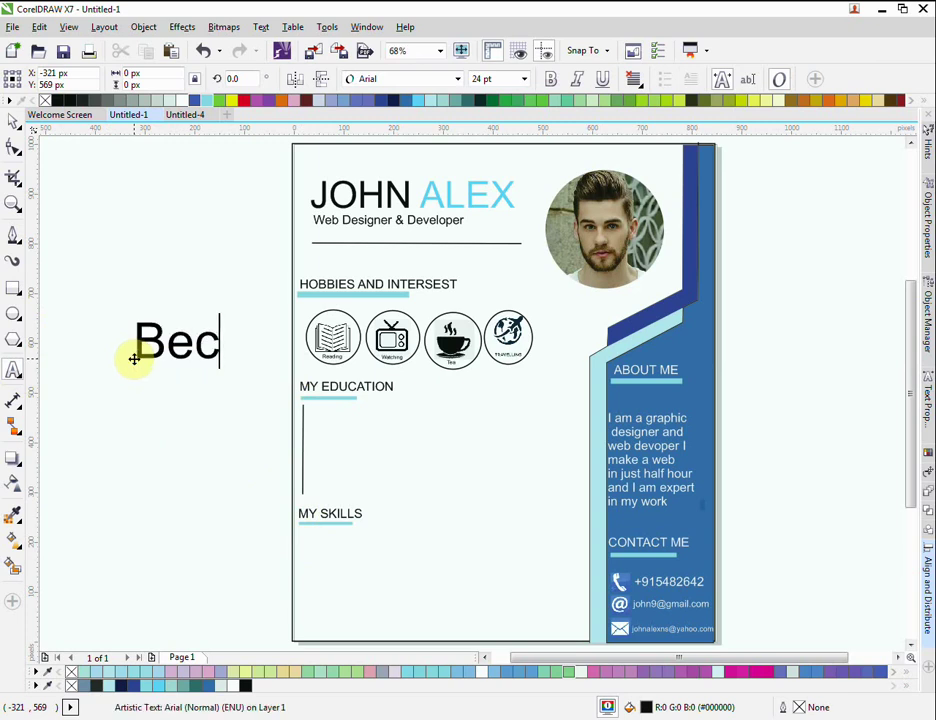
pyautogui.write('holor')
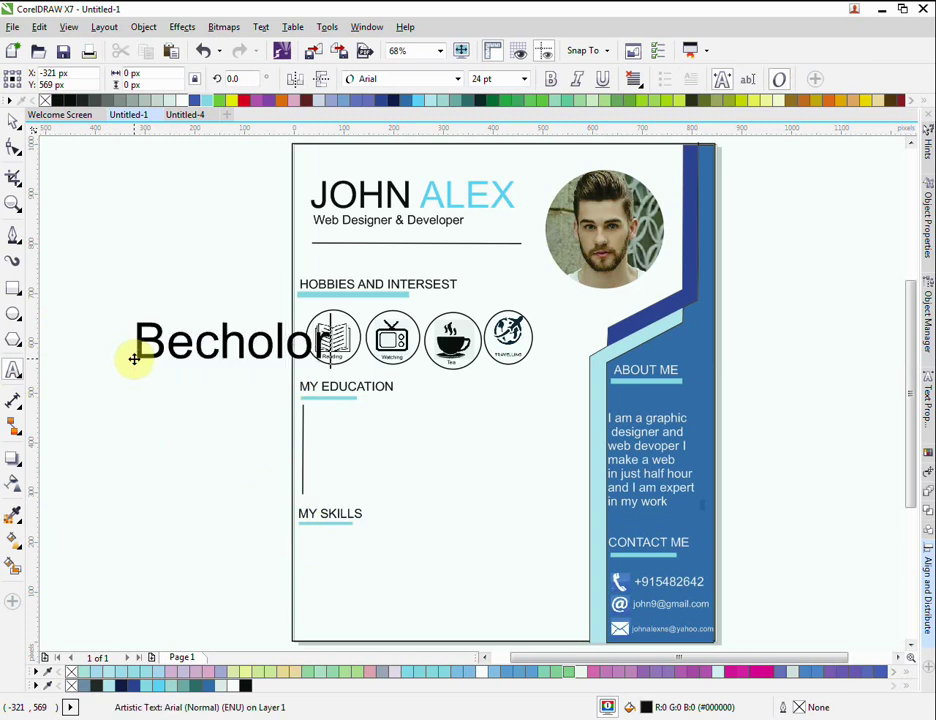
pyautogui.press('BackSpace')
pyautogui.press('BackSpace')
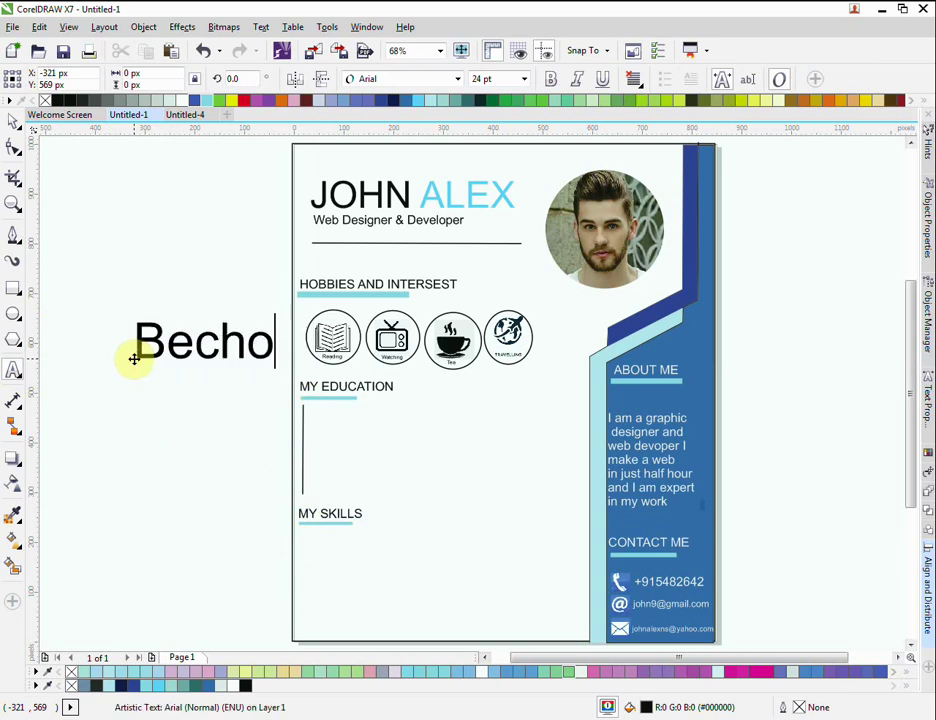
pyautogui.write('ular')
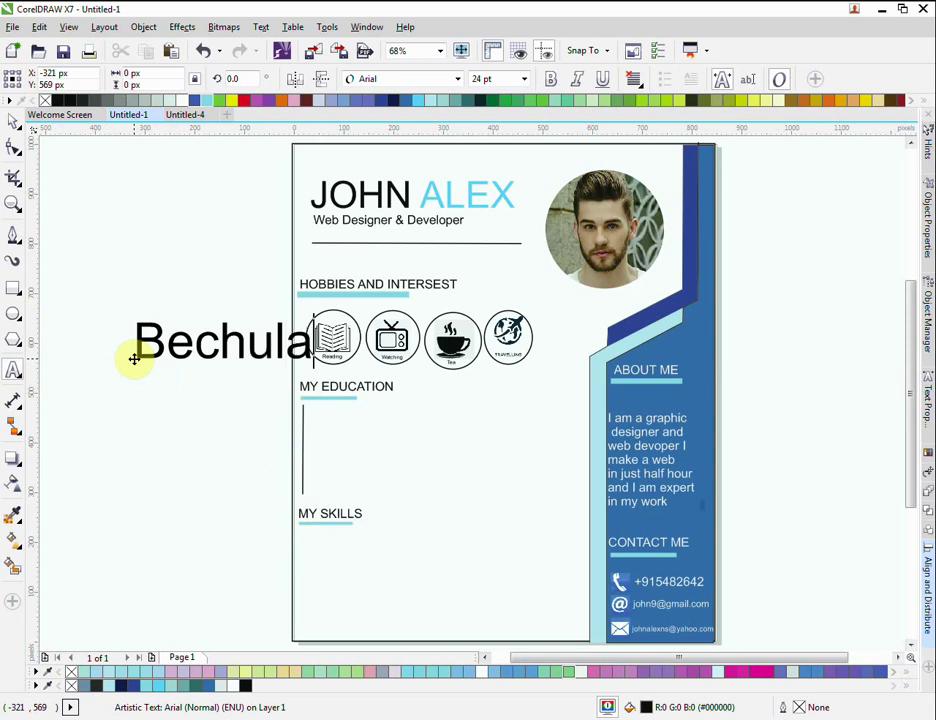
pyautogui.write(' of ')
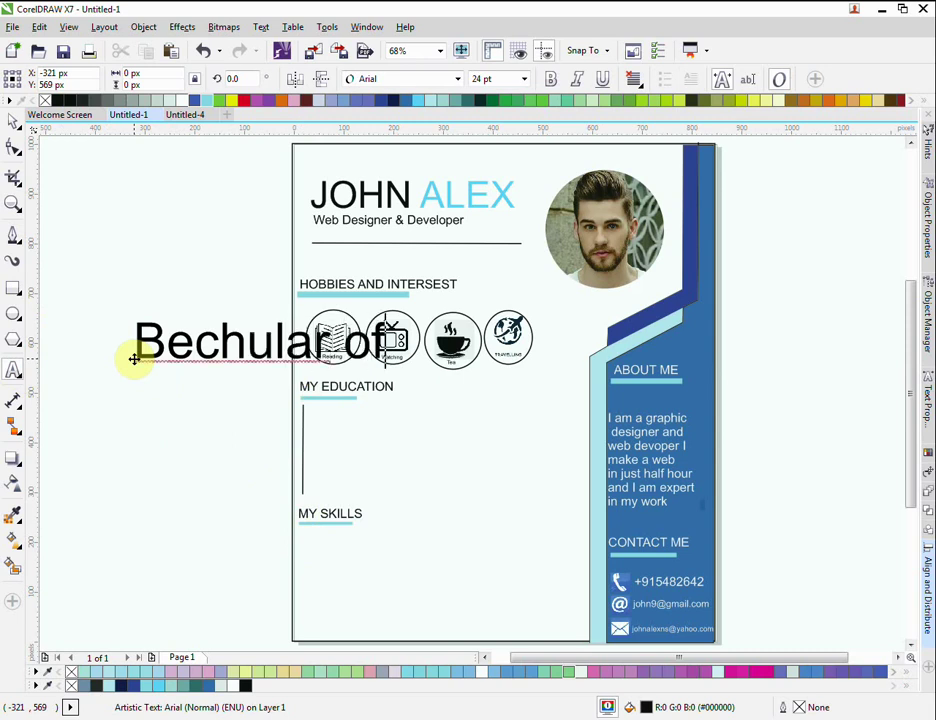
pyautogui.write('arts')
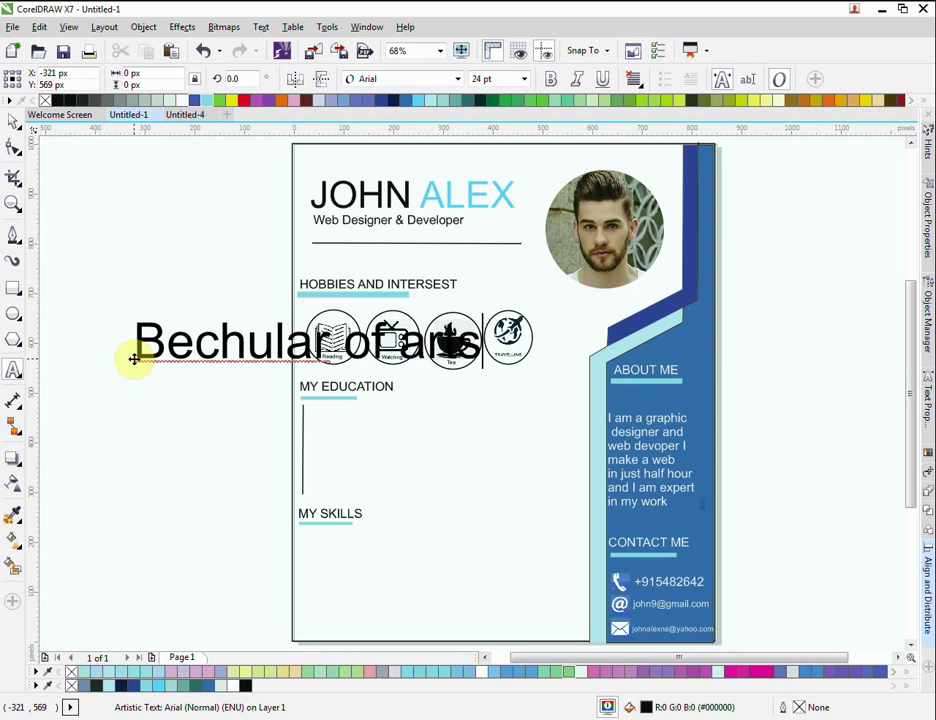
pyautogui.hotkey('ctrl', 'a')
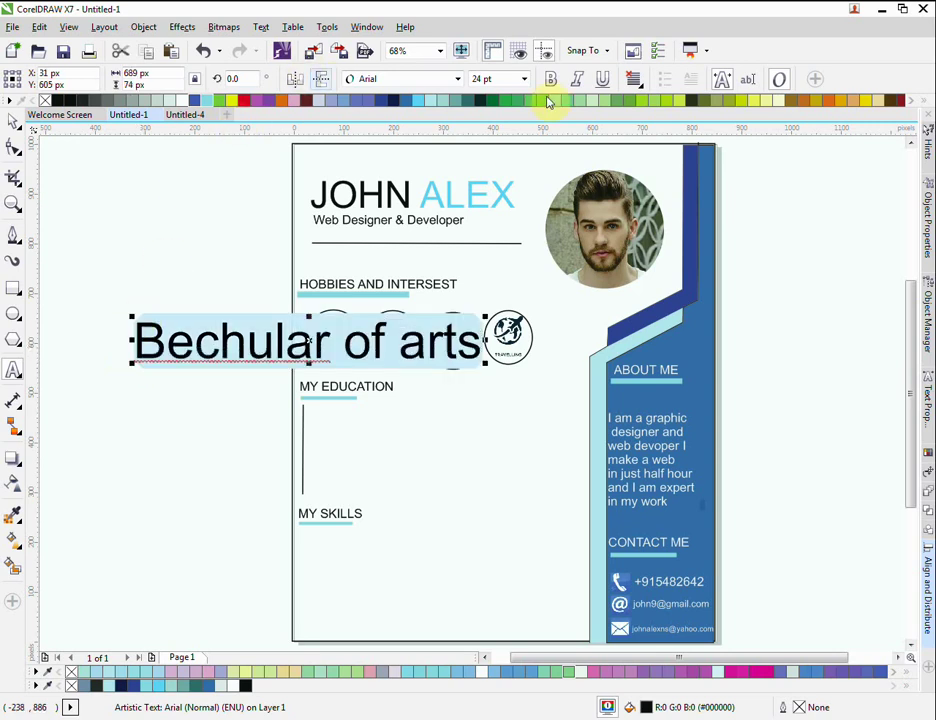
pyautogui.click(524, 79)
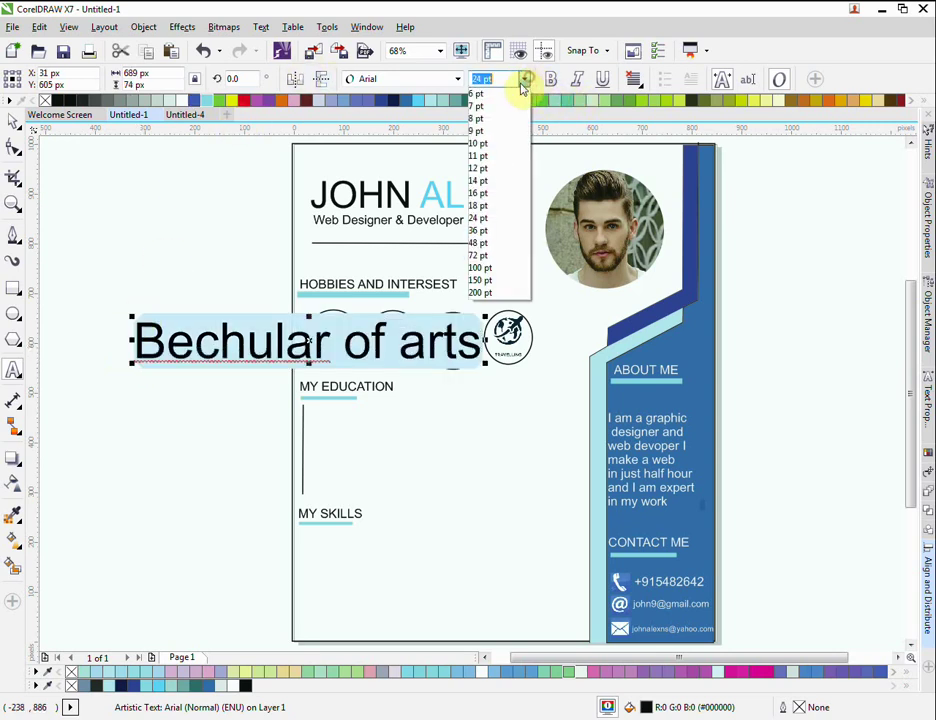
pyautogui.click(516, 92)
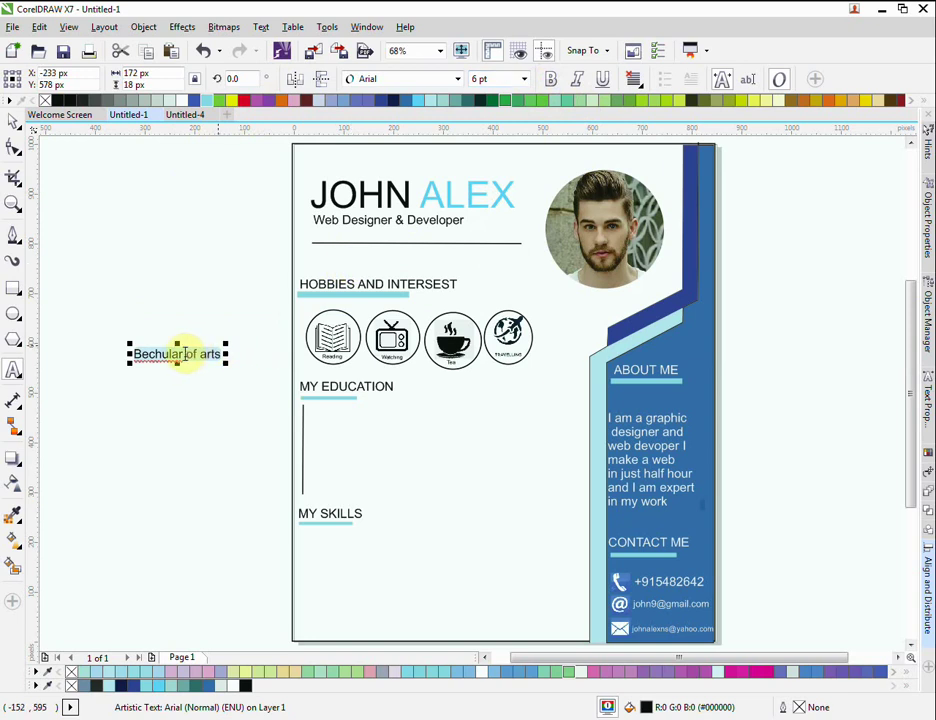
pyautogui.moveTo(175, 357)
pyautogui.mouseDown()
pyautogui.moveTo(336, 426)
pyautogui.moveTo(348, 421)
pyautogui.mouseUp()
# - Add a 6 pt 'CSS' entry below Bechular of arts
pyautogui.click(151, 428)
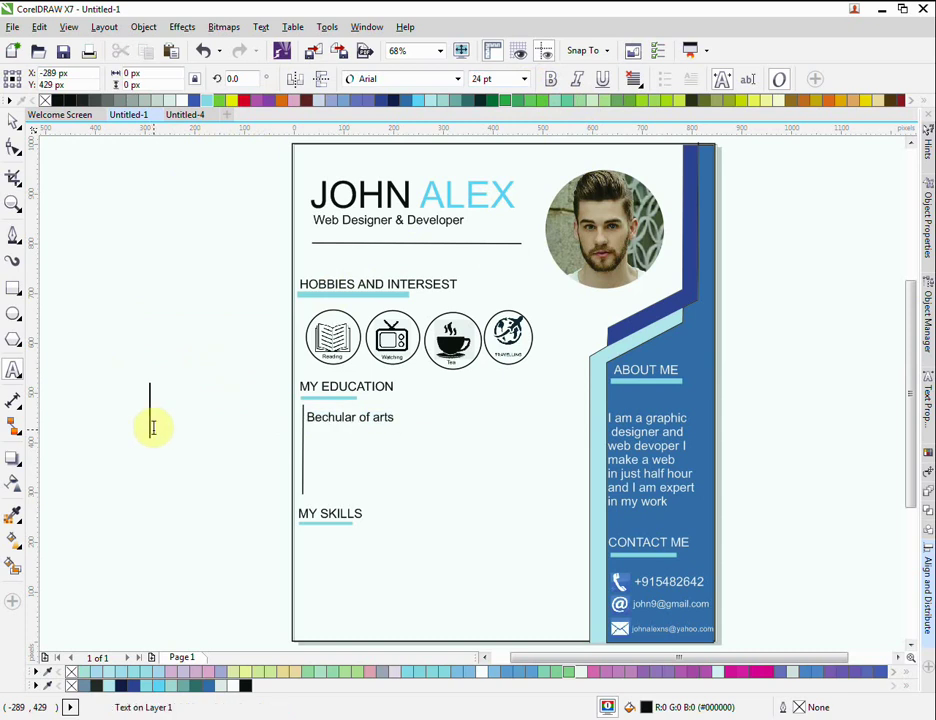
pyautogui.write('CSS')
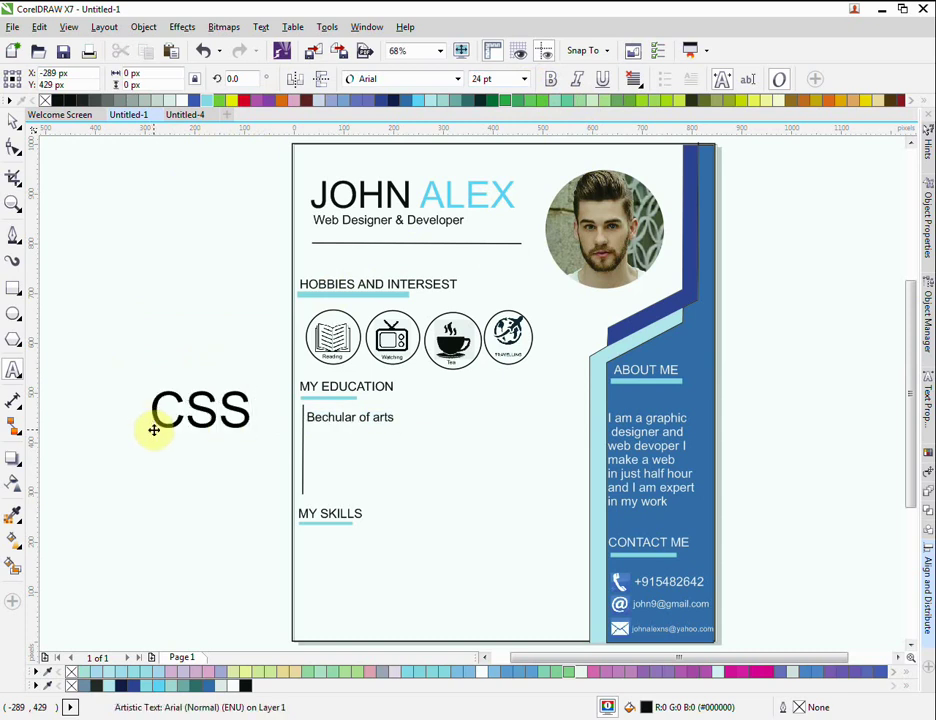
pyautogui.hotkey('ctrl', 'a')
pyautogui.click(523, 79)
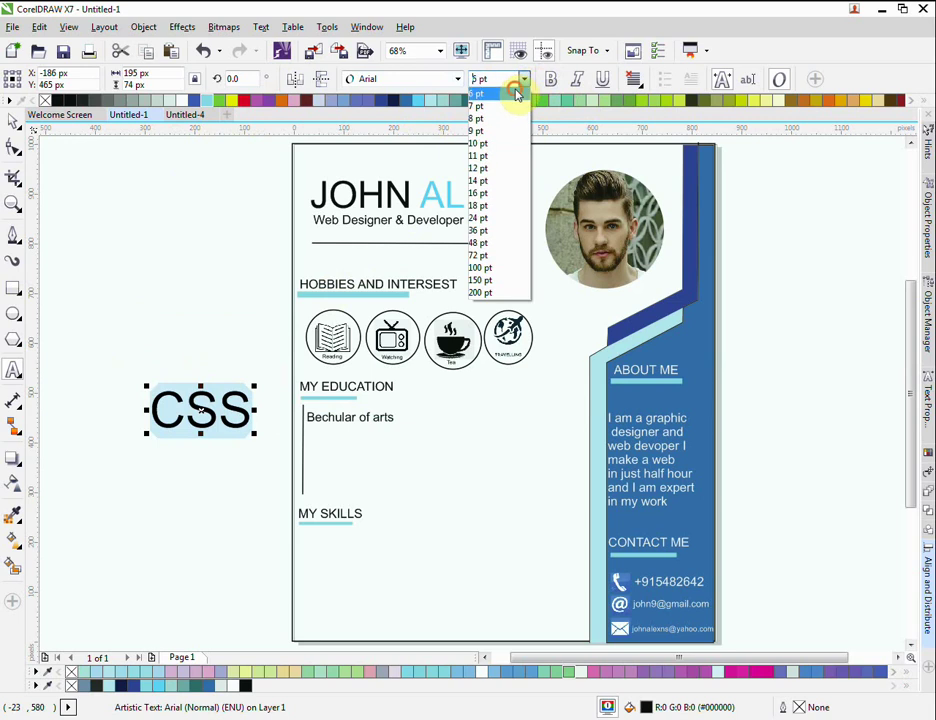
pyautogui.click(516, 92)
pyautogui.moveTo(167, 424); pyautogui.dragTo(327, 431)
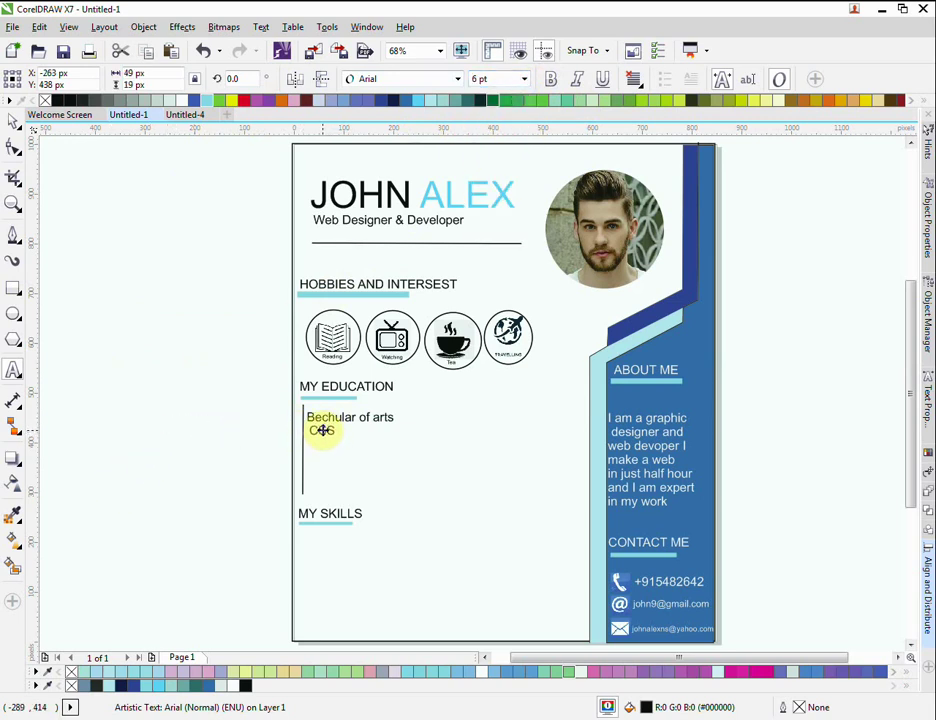
# - Add a 6 pt 'MBA' entry below CSS and even out the entries' spacing
pyautogui.click(189, 376)
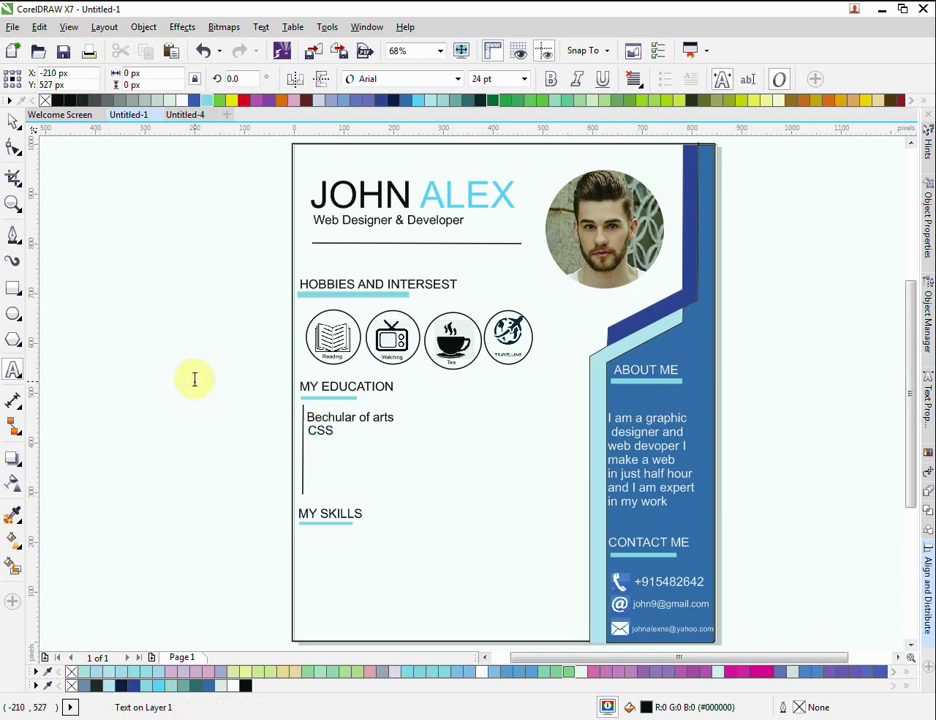
pyautogui.write('MBA')
pyautogui.press('BackSpace')
pyautogui.write('BA')
pyautogui.doubleClick(193, 382)
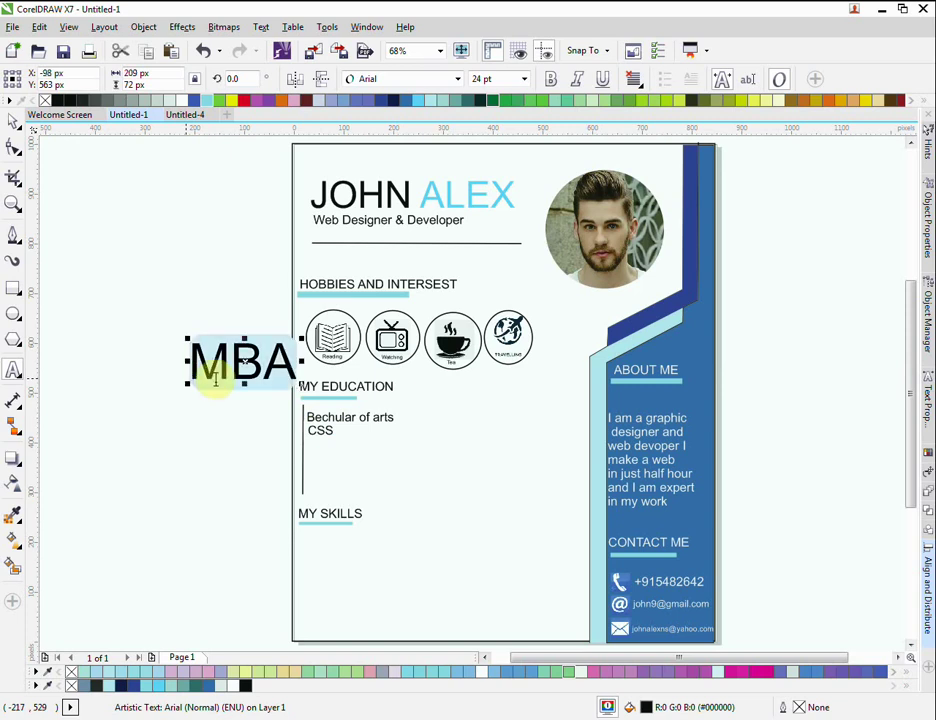
pyautogui.click(522, 80)
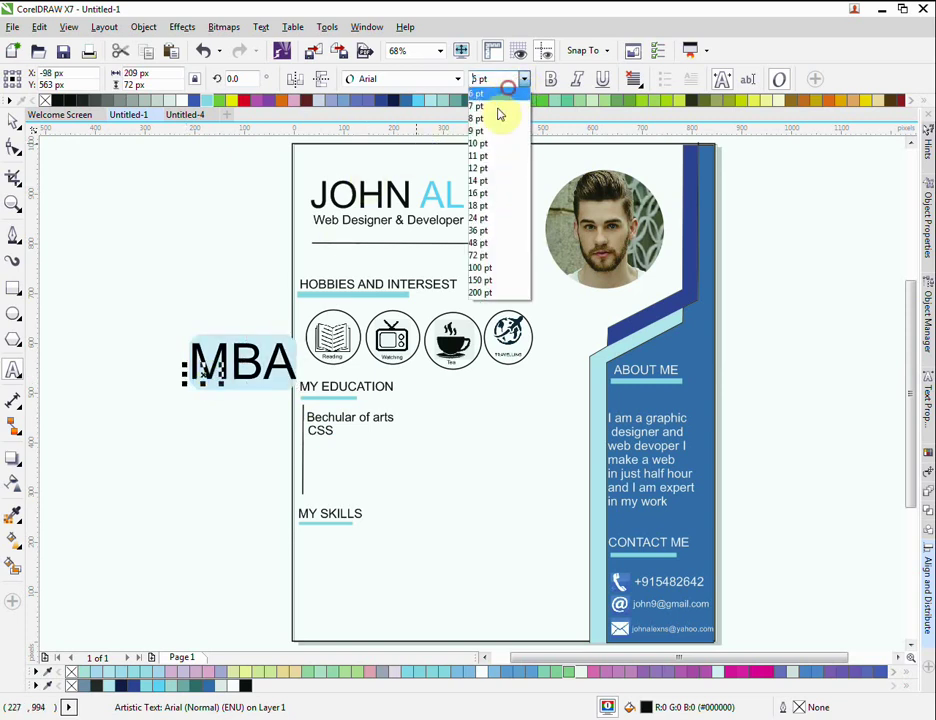
pyautogui.click(480, 94)
pyautogui.moveTo(240, 415); pyautogui.dragTo(317, 469)
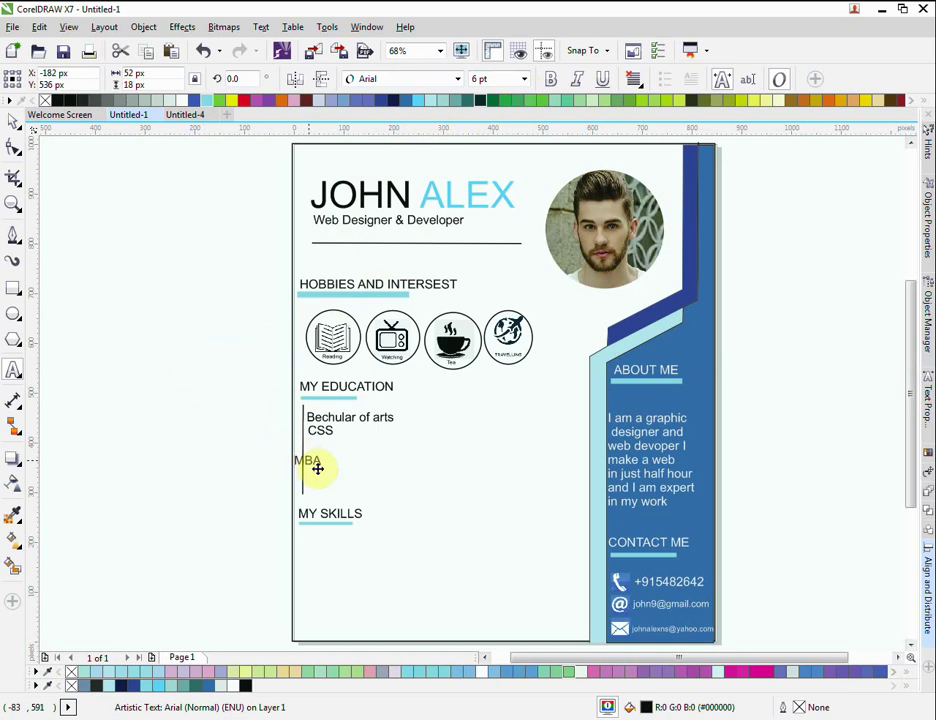
pyautogui.click(321, 431)
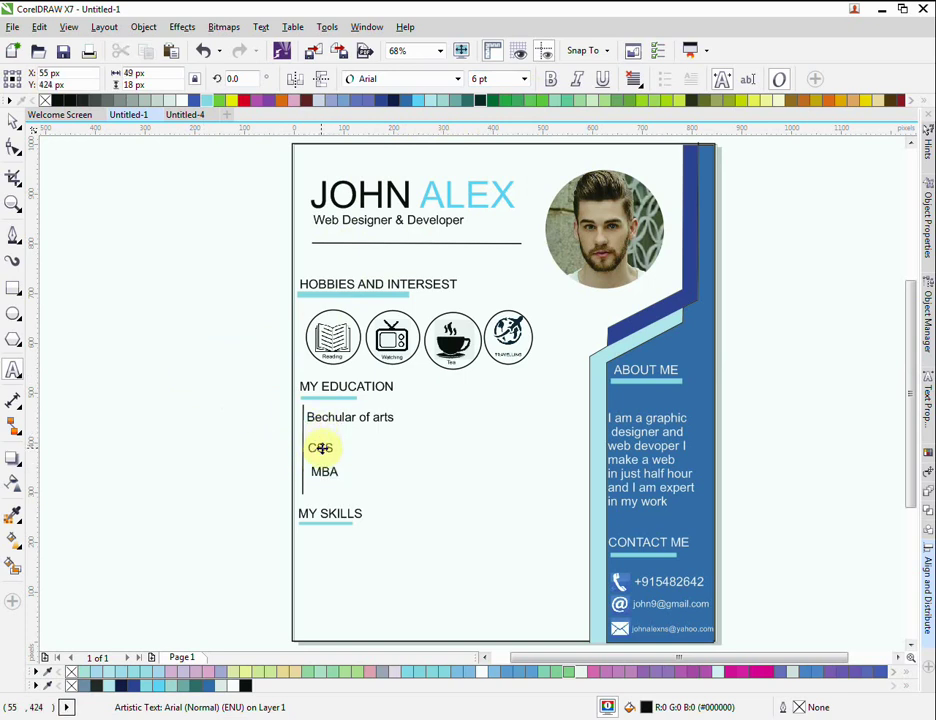
pyautogui.click(323, 472)
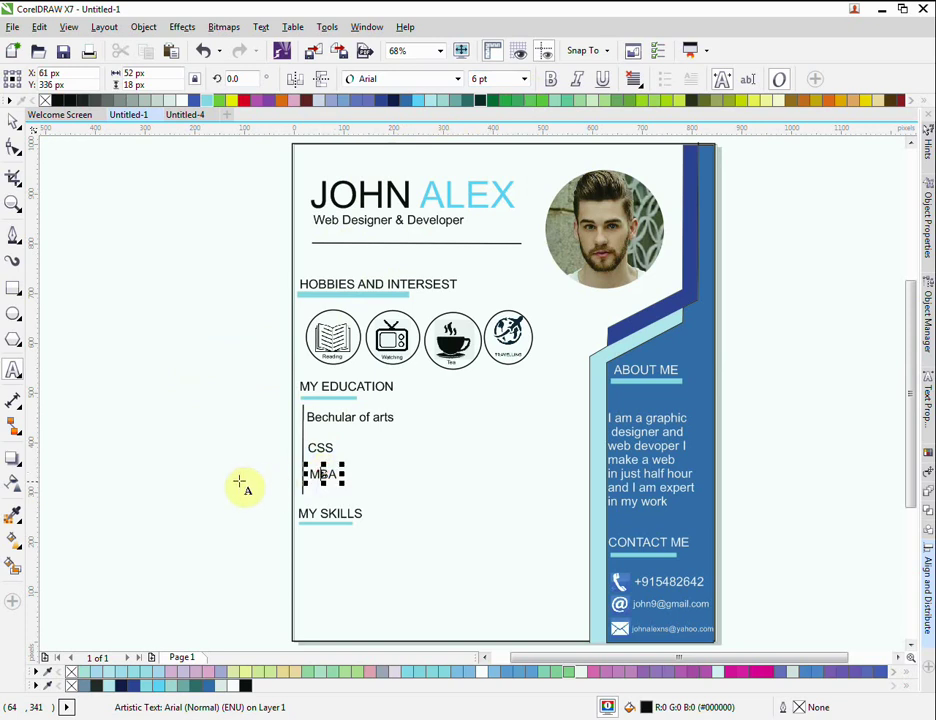
# - Add PHOTOSHOP as 6 pt text under the MY SKILLS heading
pyautogui.click(186, 490)
pyautogui.write('P')
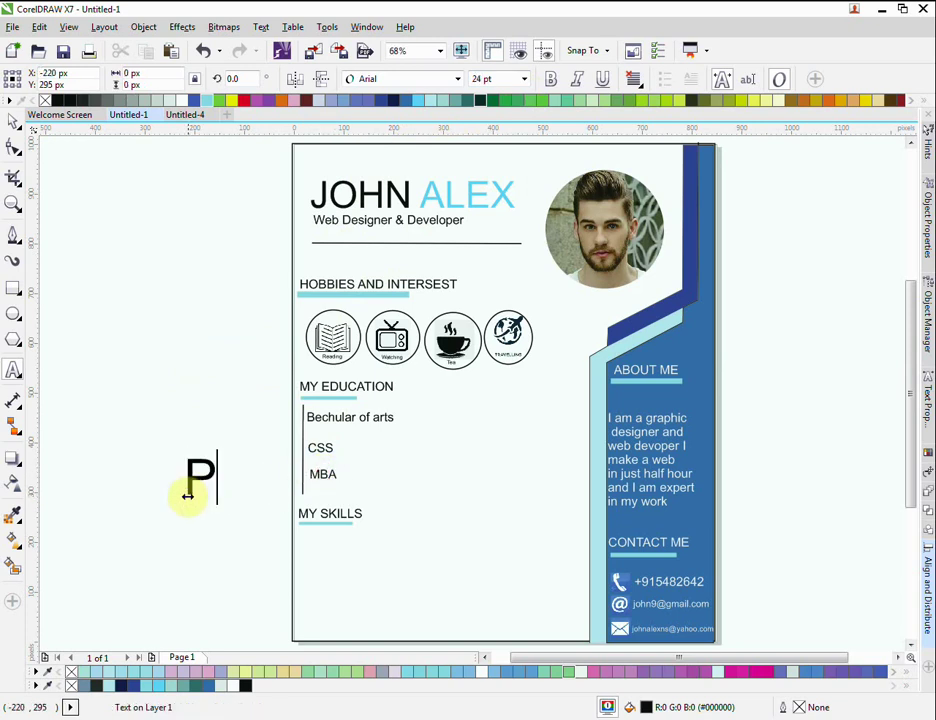
pyautogui.write('HOTOSH')
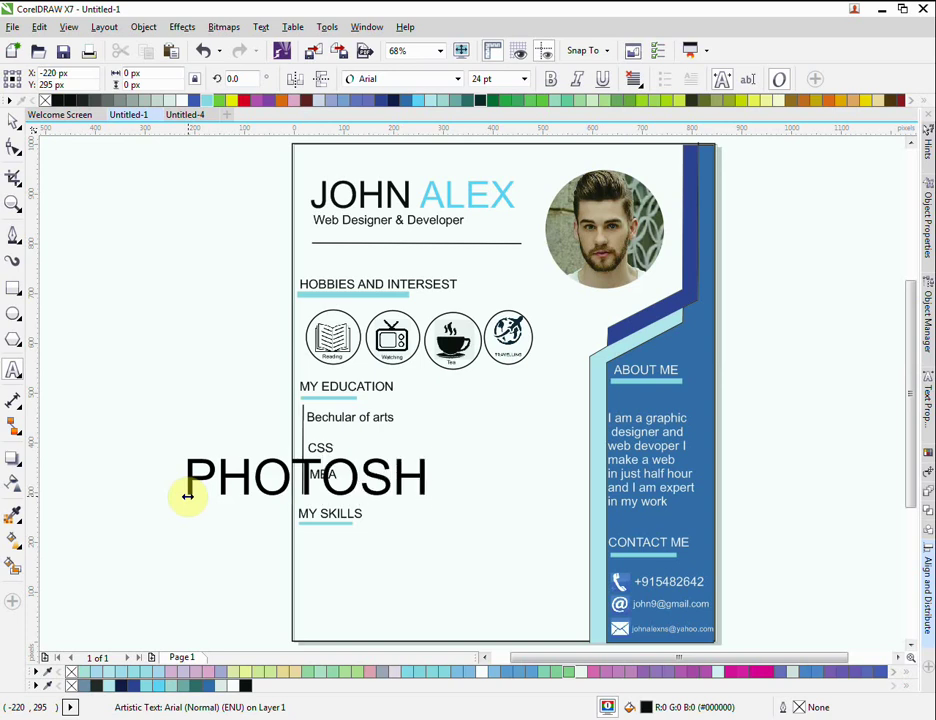
pyautogui.write('OP')
pyautogui.hotkey('ctrl', 'a')
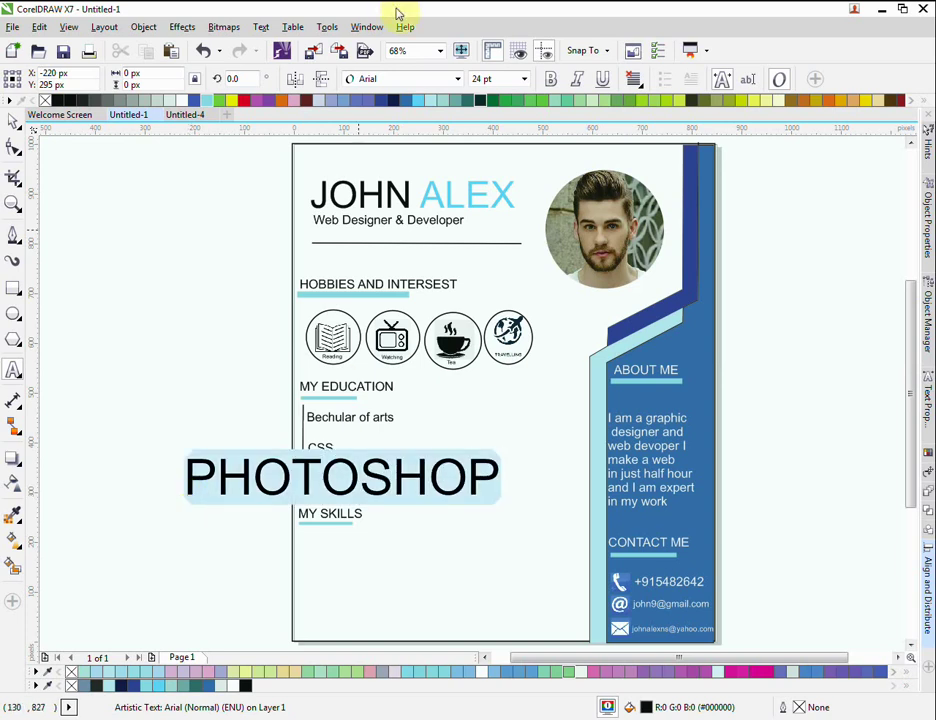
pyautogui.click(524, 78)
pyautogui.click(482, 92)
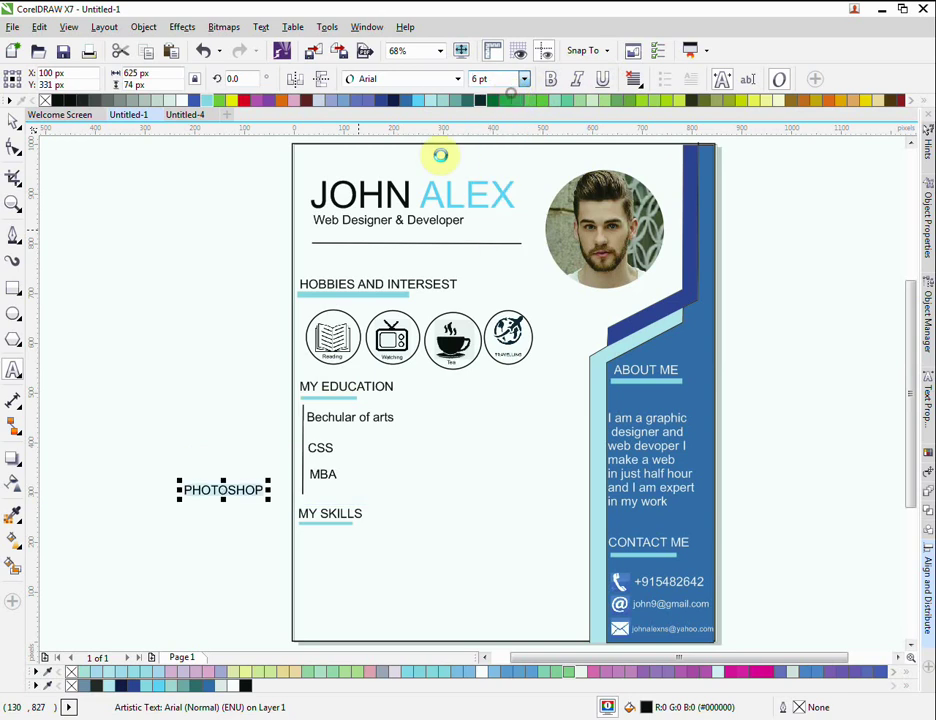
pyautogui.moveTo(224, 490); pyautogui.dragTo(347, 547)
# - Add CORELDRAW as 6 pt text just below PHOTOSHOP
pyautogui.click(137, 412)
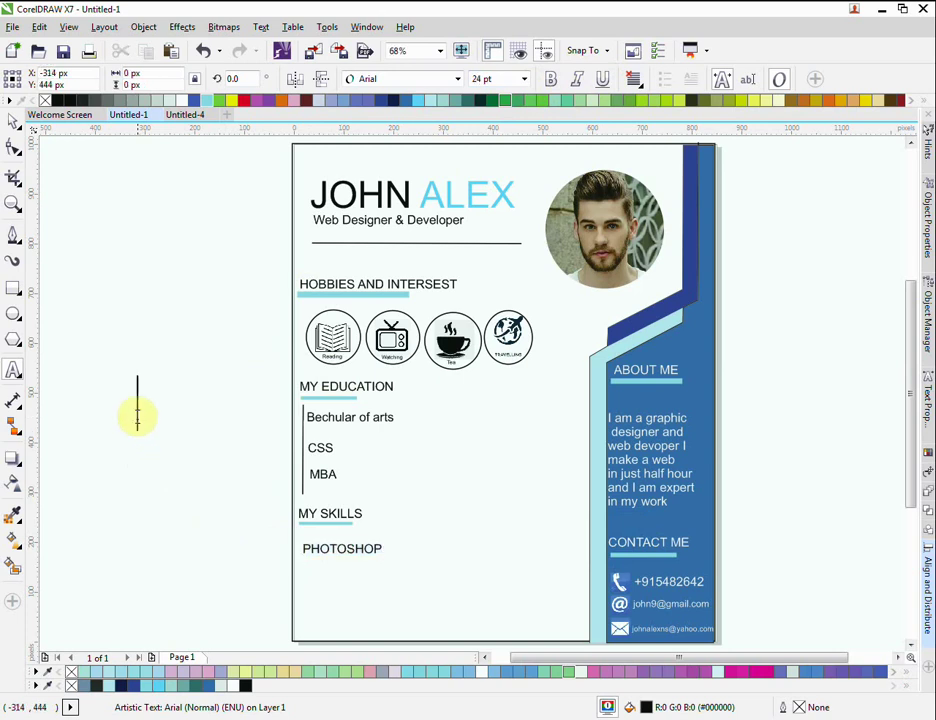
pyautogui.write('CORELDR')
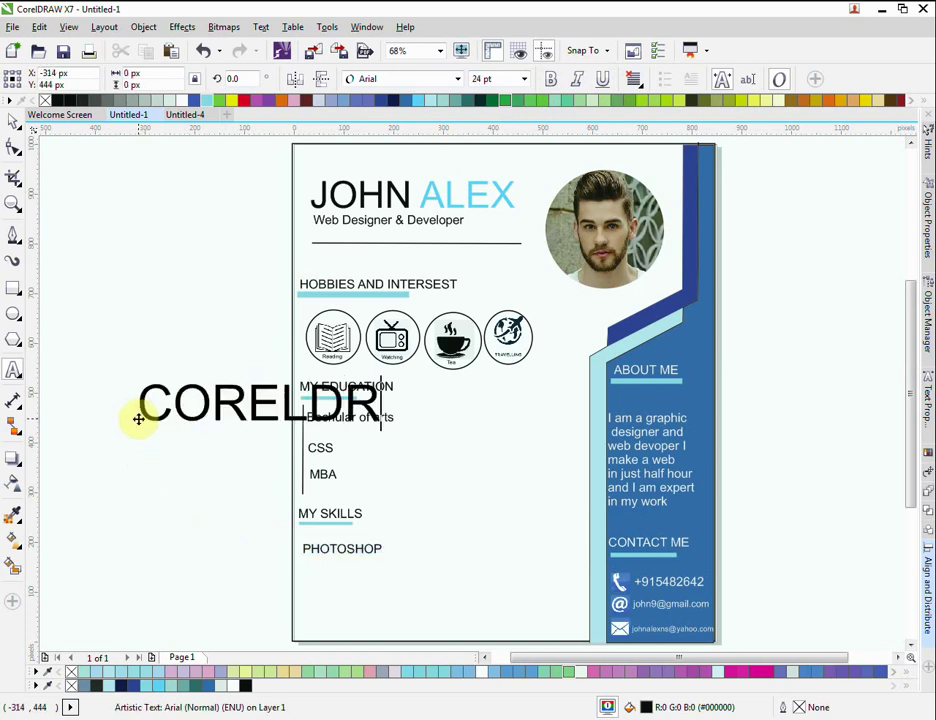
pyautogui.write('AW')
pyautogui.hotkey('ctrl', 'a')
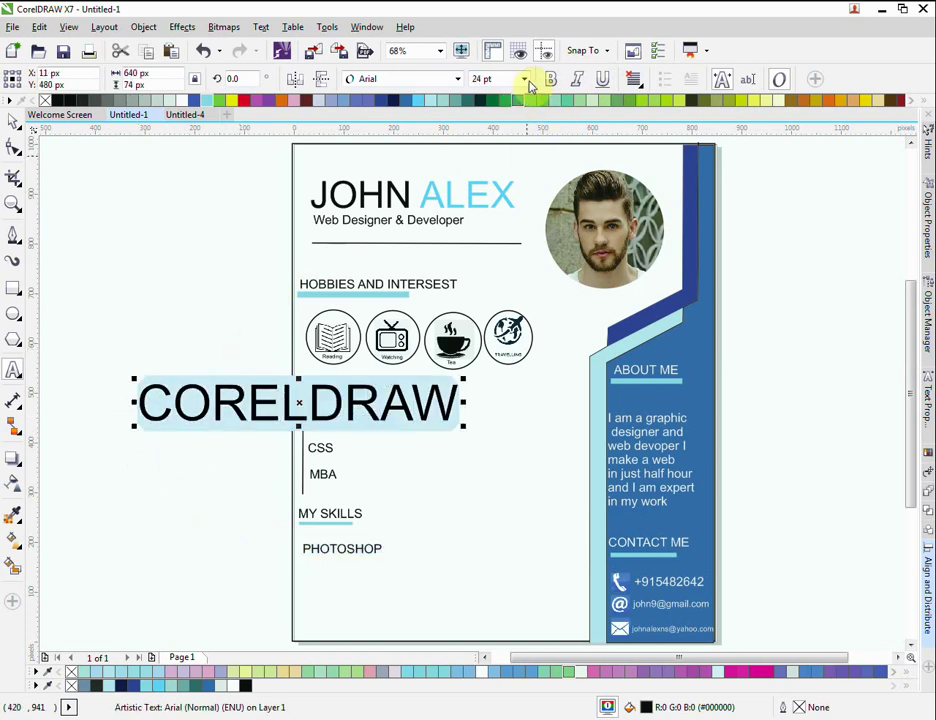
pyautogui.click(524, 79)
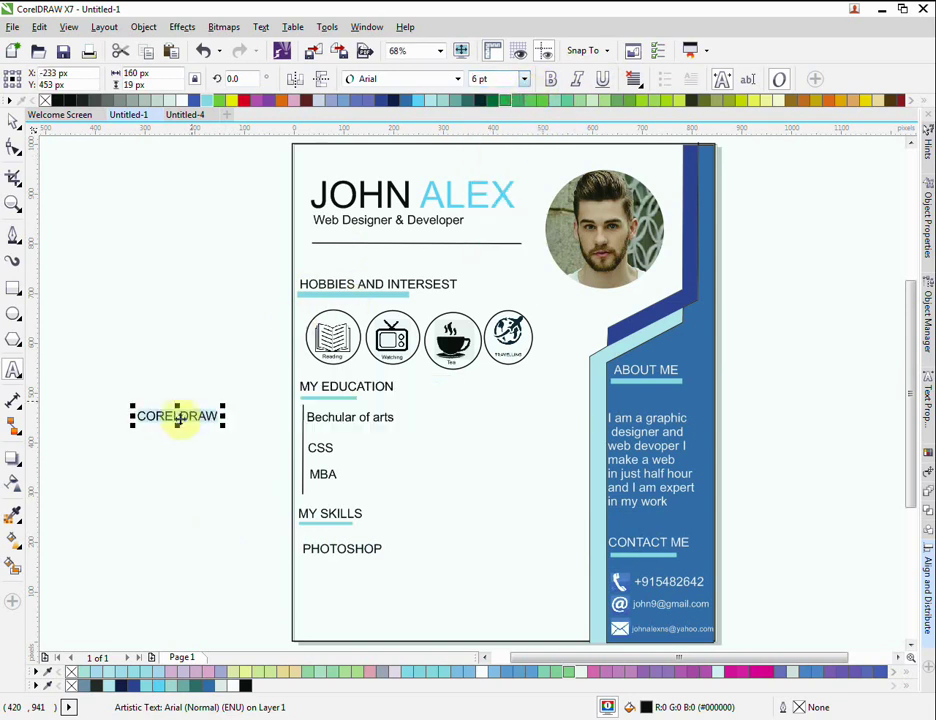
pyautogui.moveTo(178, 414); pyautogui.dragTo(342, 568)
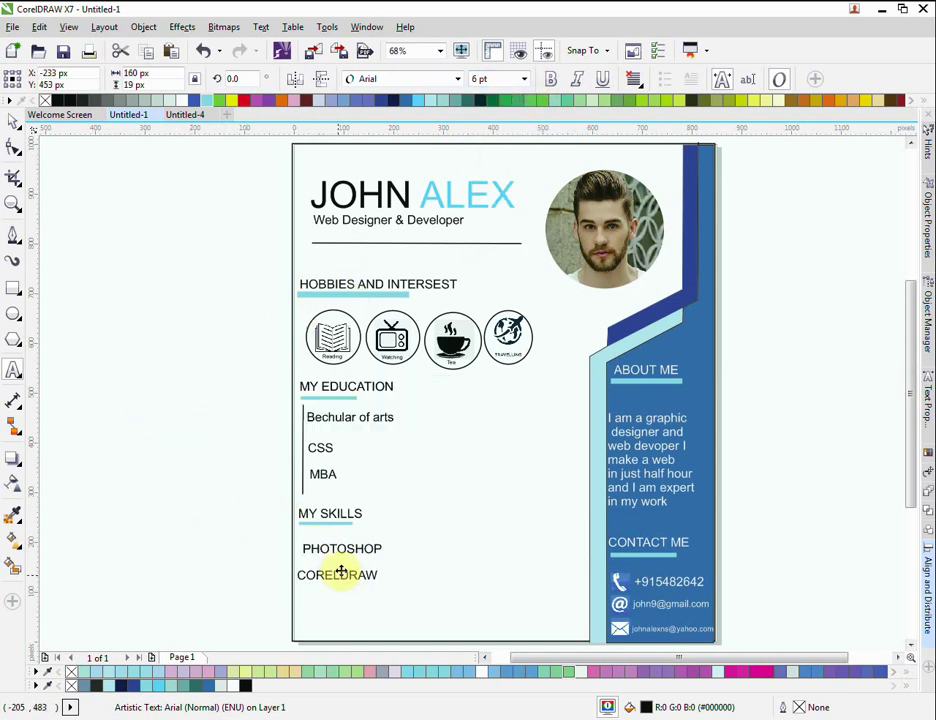
pyautogui.doubleClick(342, 567)
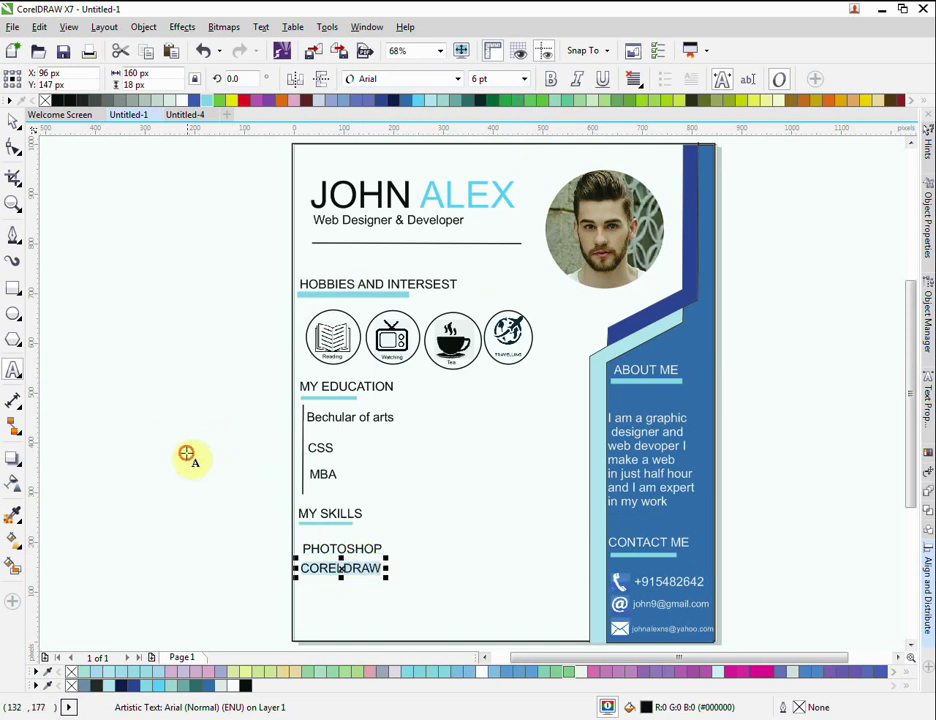
# - Add ILUSTRATER as 6 pt text below CORELDRAW, aligned with the other skills
pyautogui.click(186, 450)
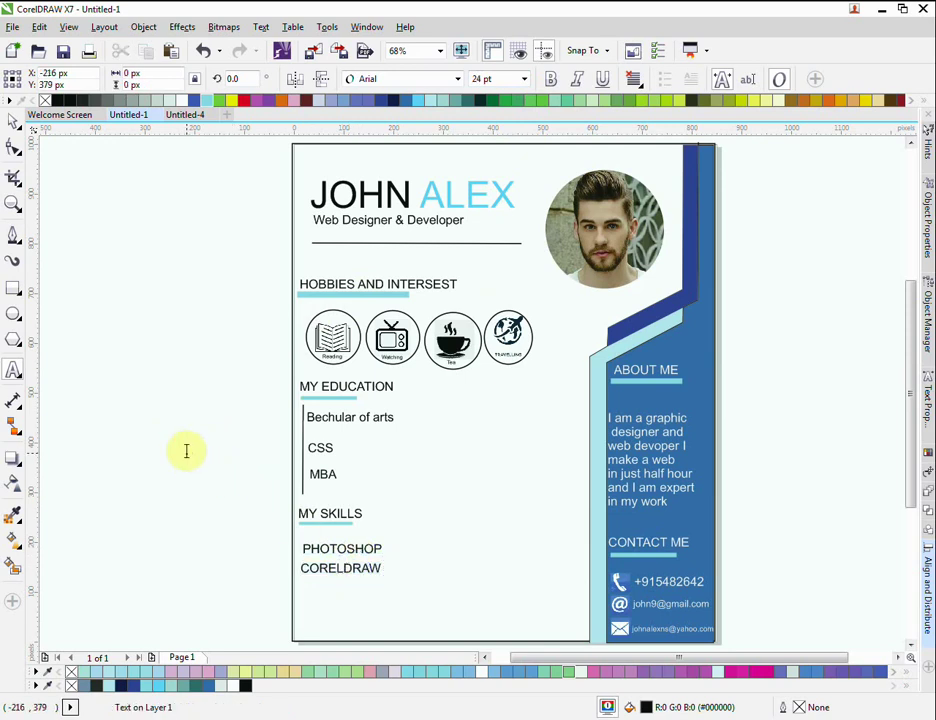
pyautogui.write('ILUU')
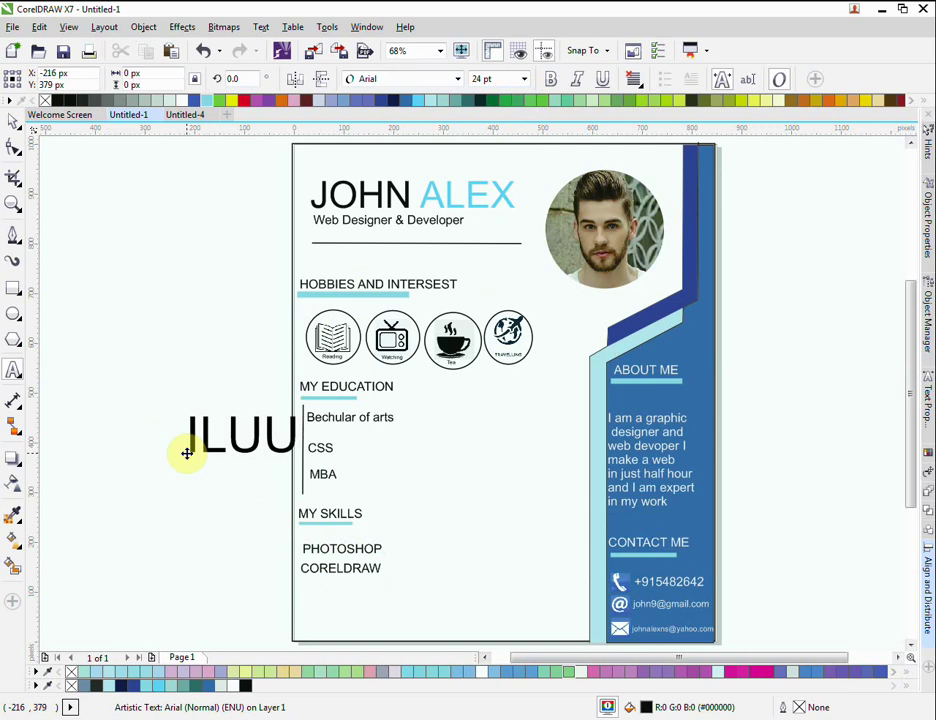
pyautogui.write('STRA')
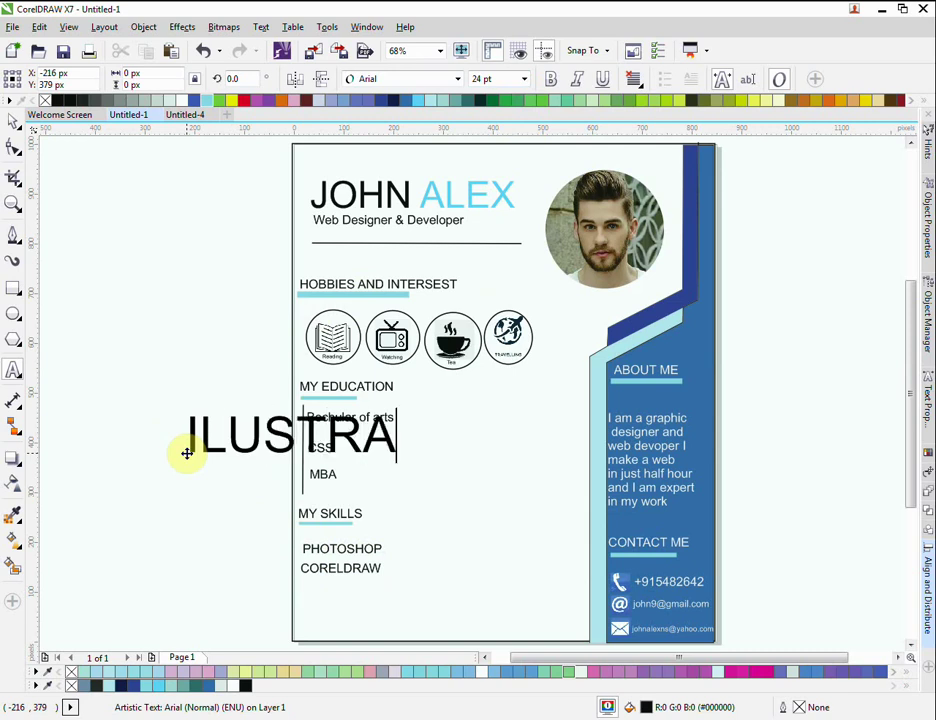
pyautogui.write('TER')
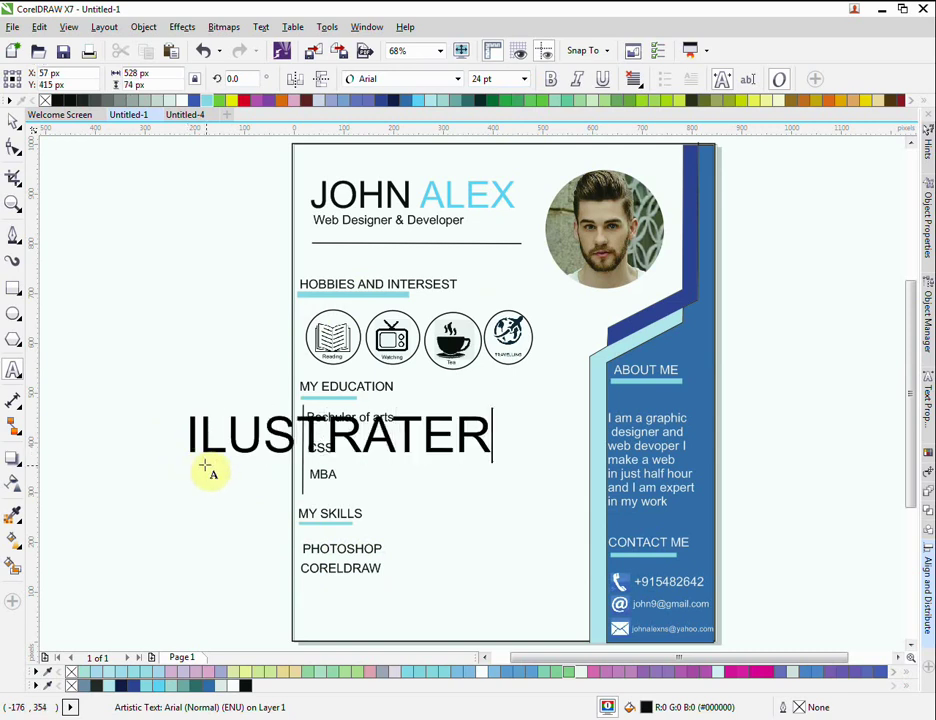
pyautogui.hotkey('ctrl', 'a')
pyautogui.click(524, 79)
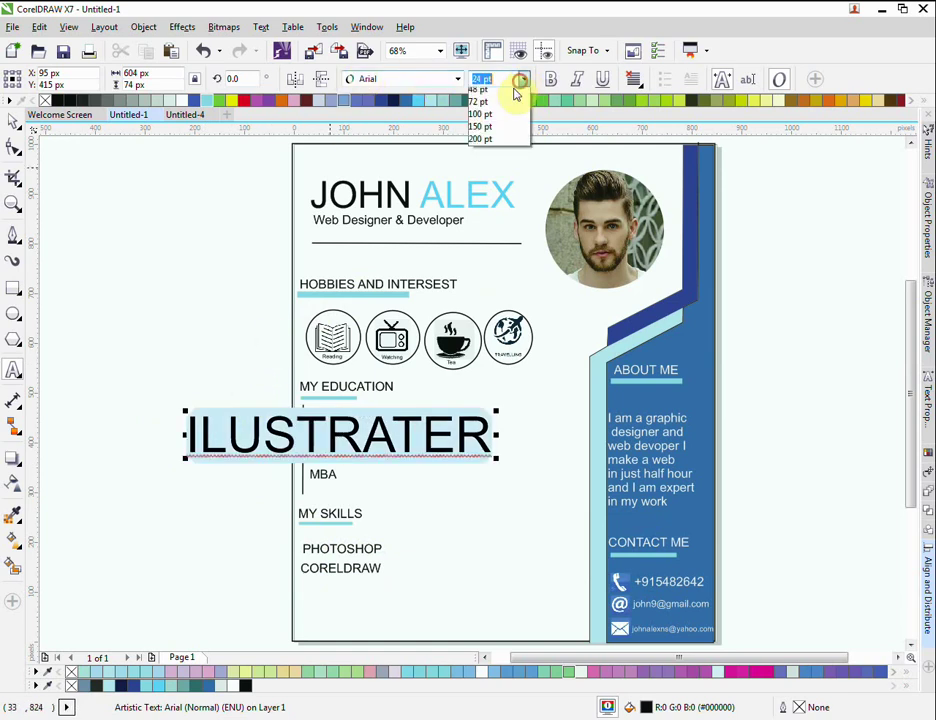
pyautogui.write('6')
pyautogui.click(500, 95)
pyautogui.moveTo(224, 448); pyautogui.dragTo(341, 586)
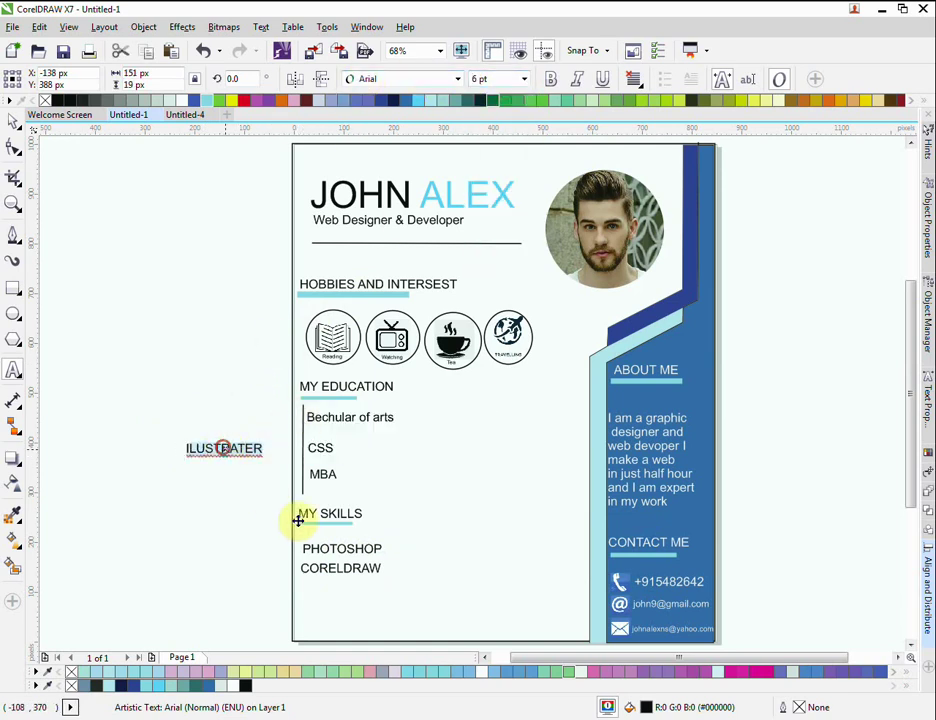
pyautogui.click(341, 586)
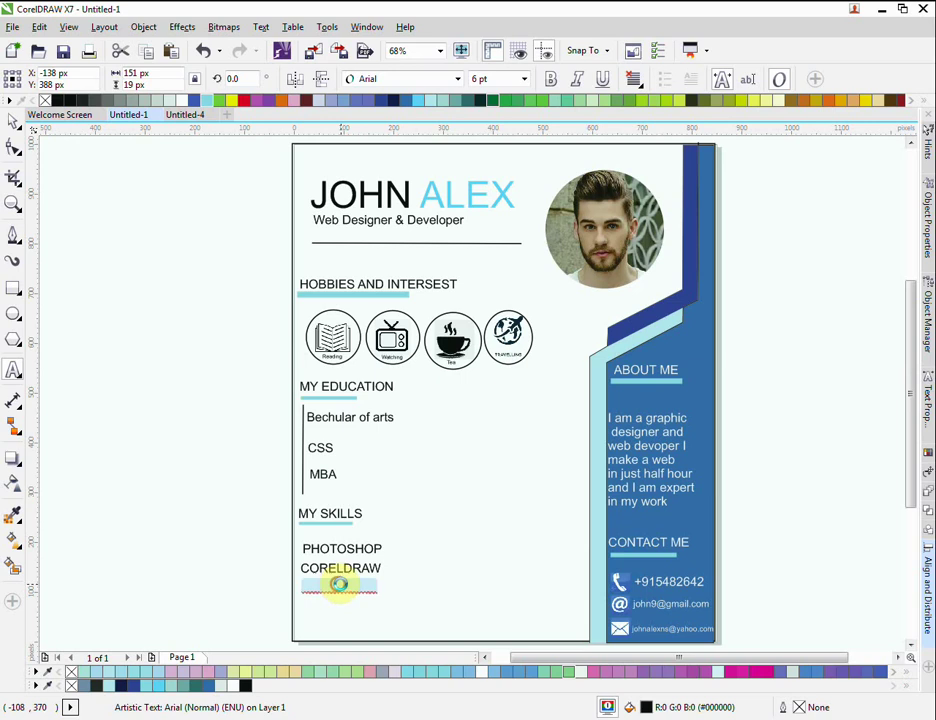
# - Add PHOTOPAINT as 6 pt text below ILUSTRATER in the skills list
pyautogui.click(149, 477)
pyautogui.press('Escape')
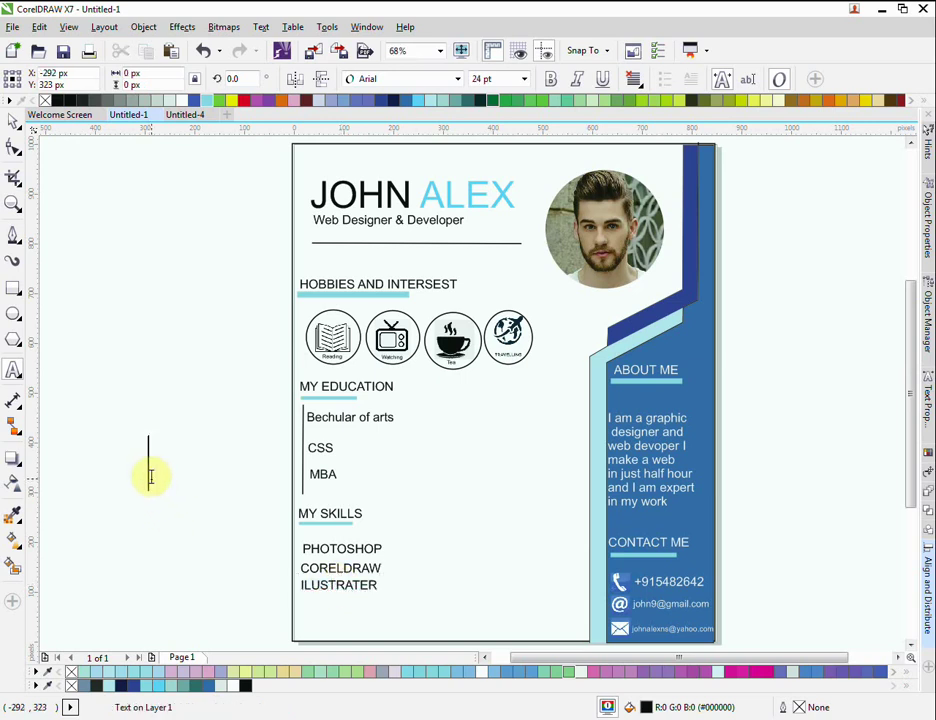
pyautogui.write('PHOT')
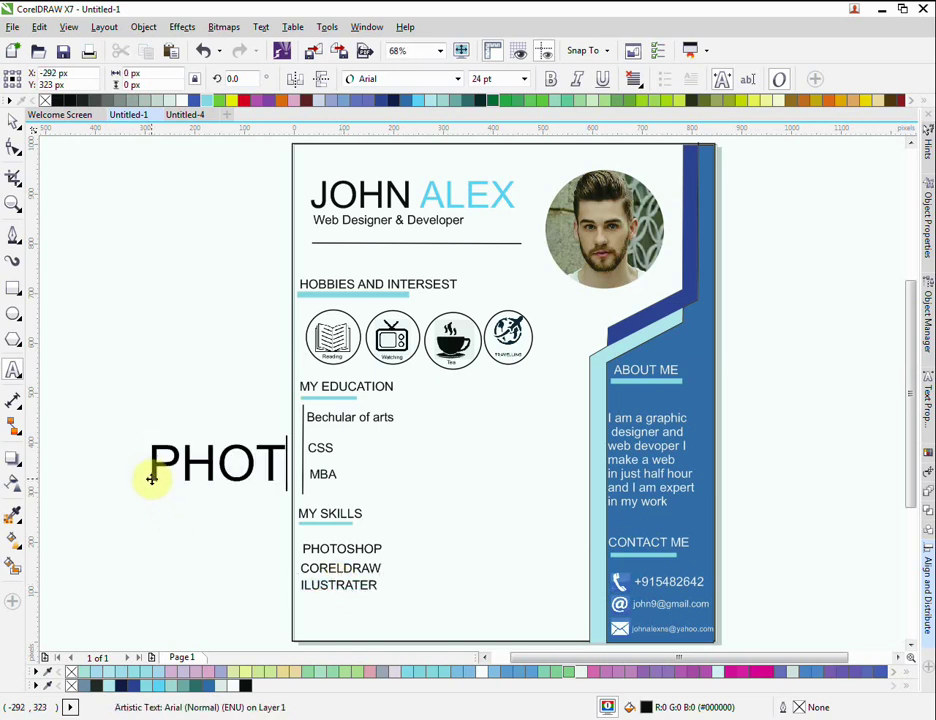
pyautogui.write('OPAIN')
pyautogui.hotkey('ctrl', 'a')
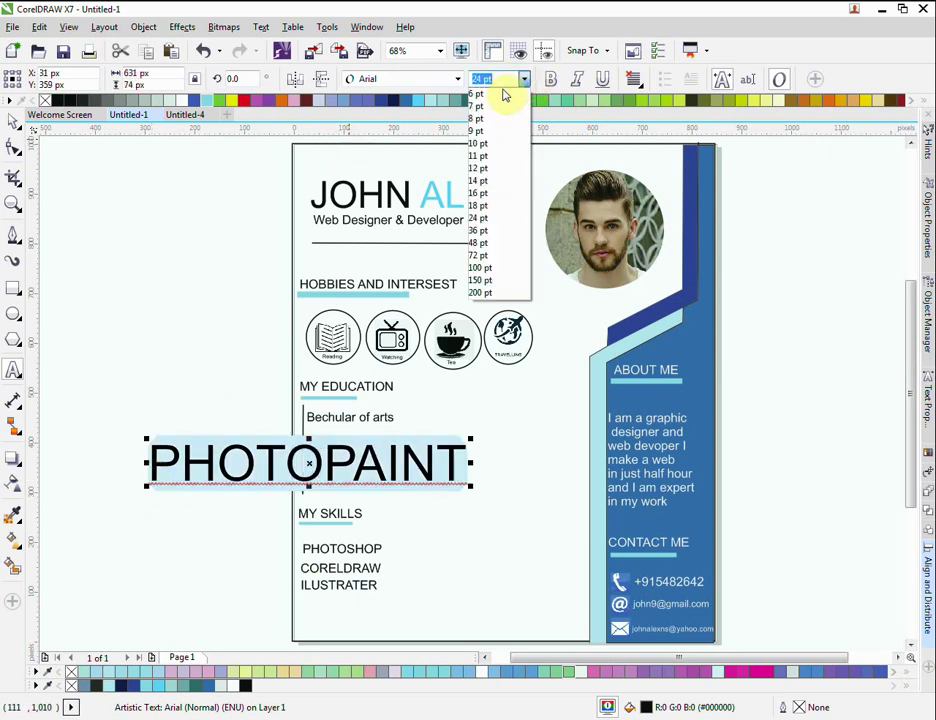
pyautogui.click(505, 94)
pyautogui.moveTo(188, 476); pyautogui.dragTo(341, 604)
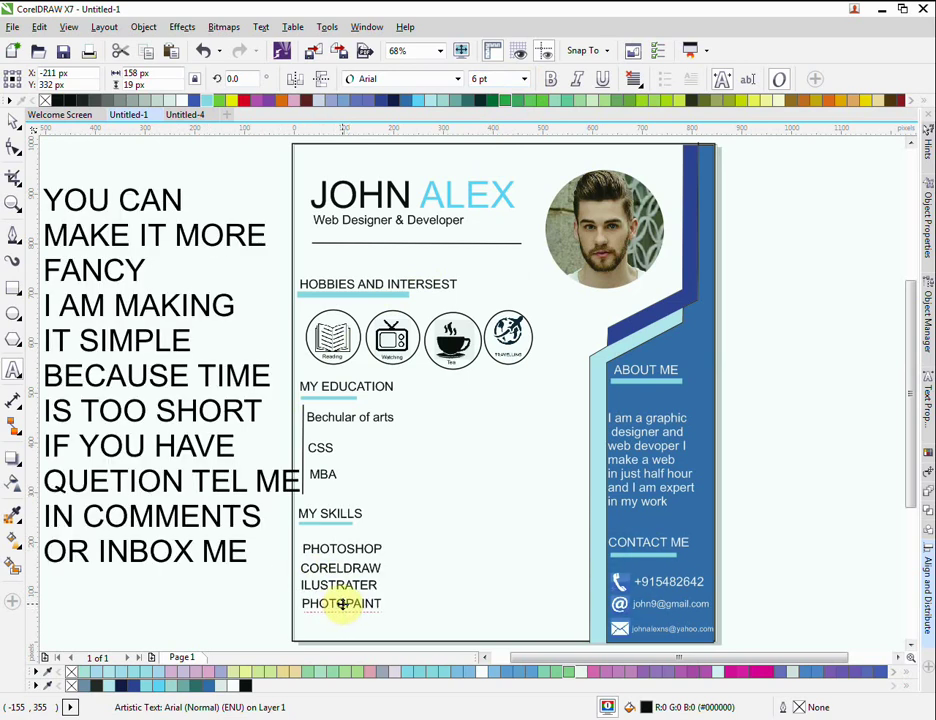
# - Deselect the PHOTOPAINT text to finish the four-skill column
pyautogui.press('Escape')
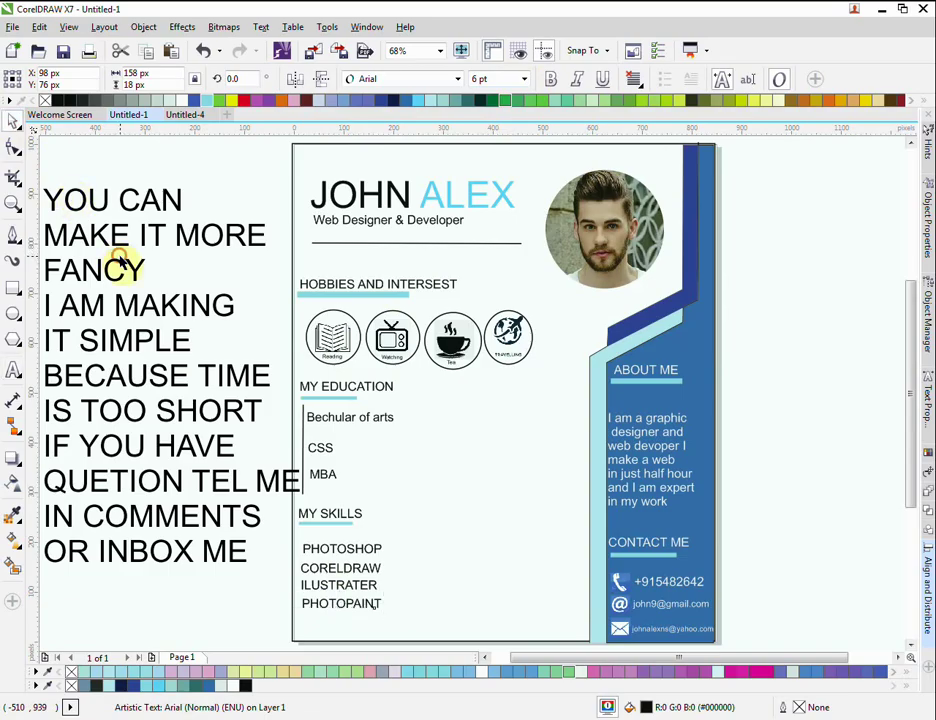